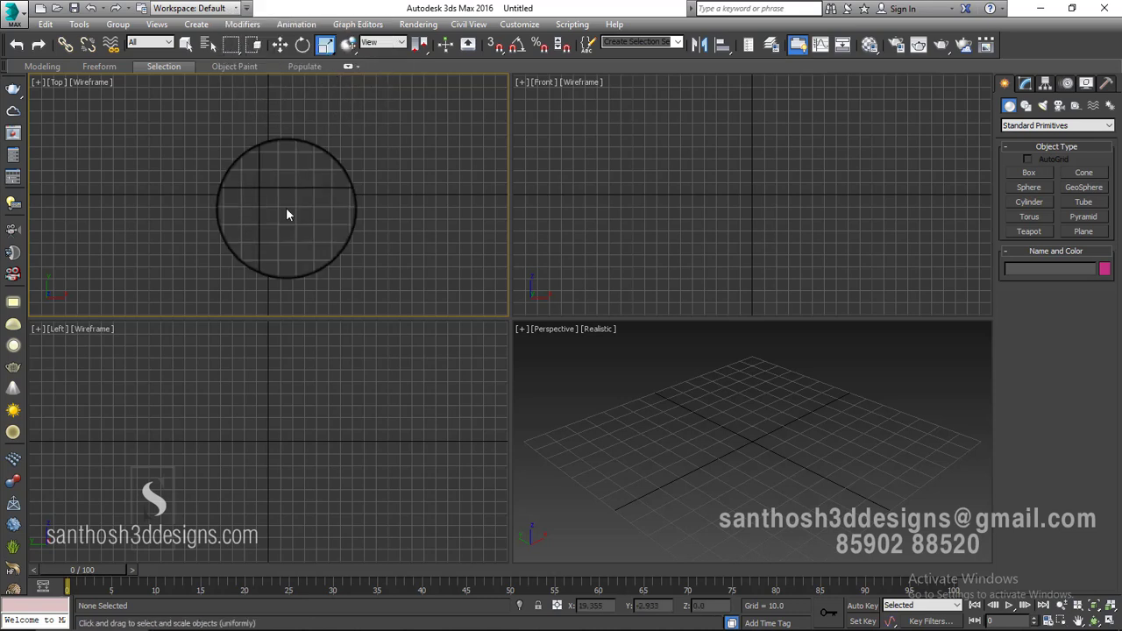
- Activate the Front, Perspective, Left and Top viewports in turn, ending with the Front viewport active
click(601, 254)
click(605, 383)
click(328, 382)
click(301, 293)
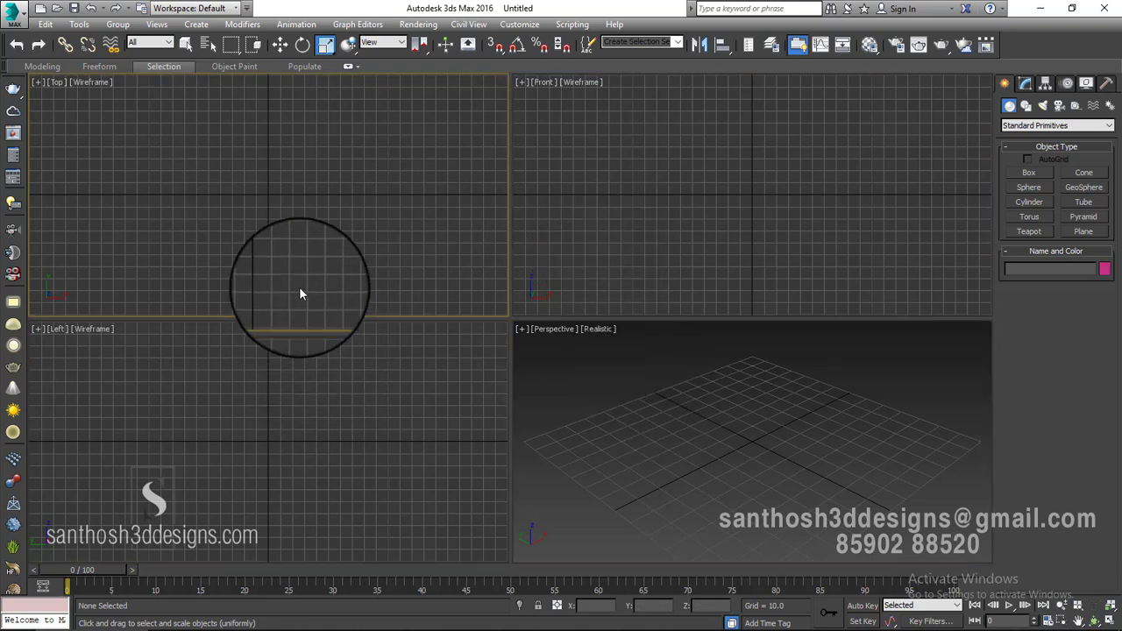
click(620, 251)
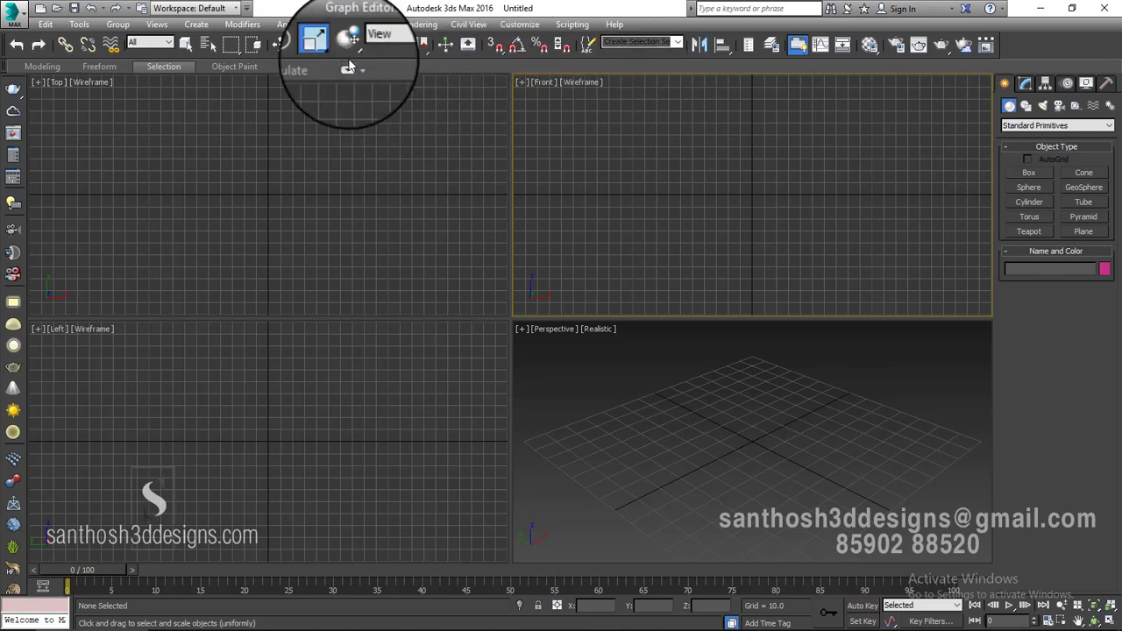
- Hide the modeling ribbon below the main toolbar
click(795, 47)
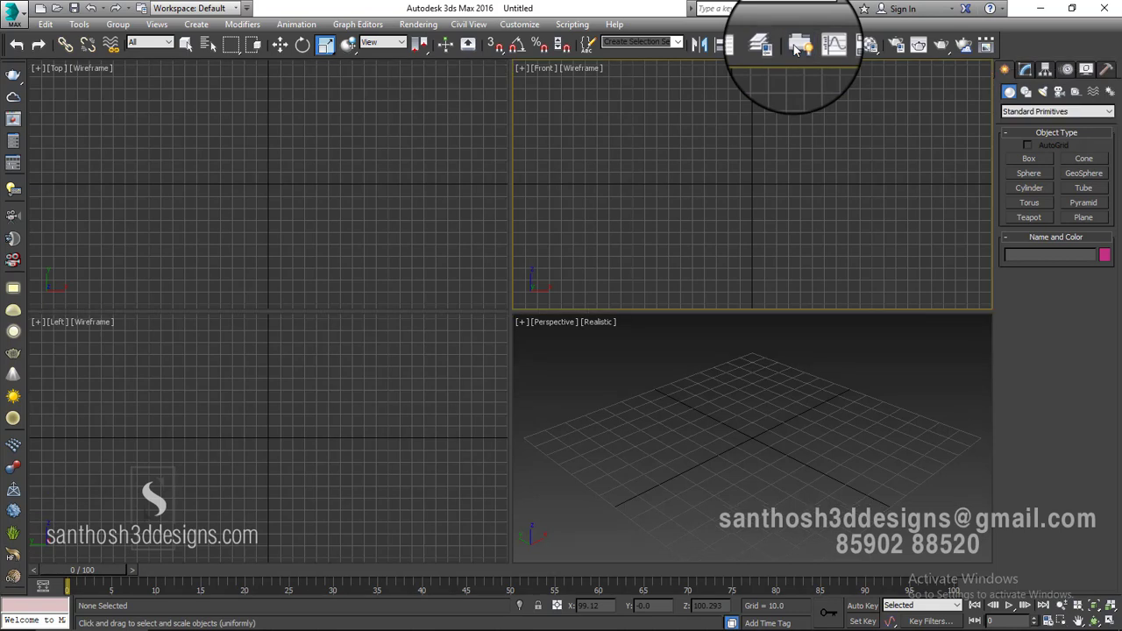
click(795, 47)
click(795, 46)
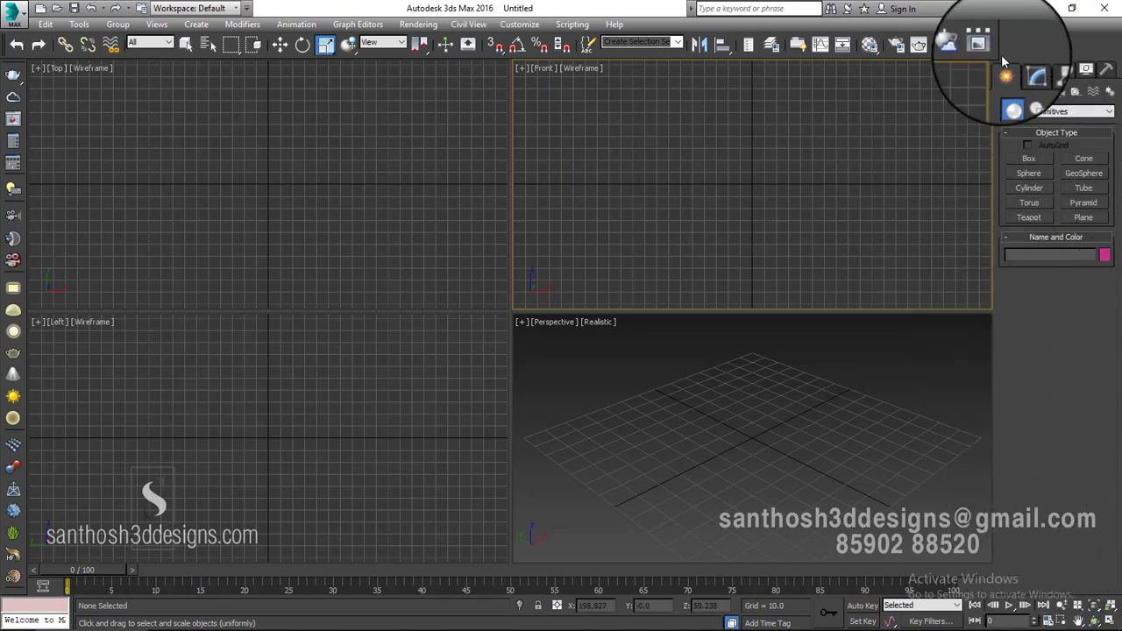
- Create a standard box in the Top viewport, about 91.5 long, 190.6 wide and 67.4 high
click(1031, 161)
drag(141, 131, 370, 241)
click(465, 213)
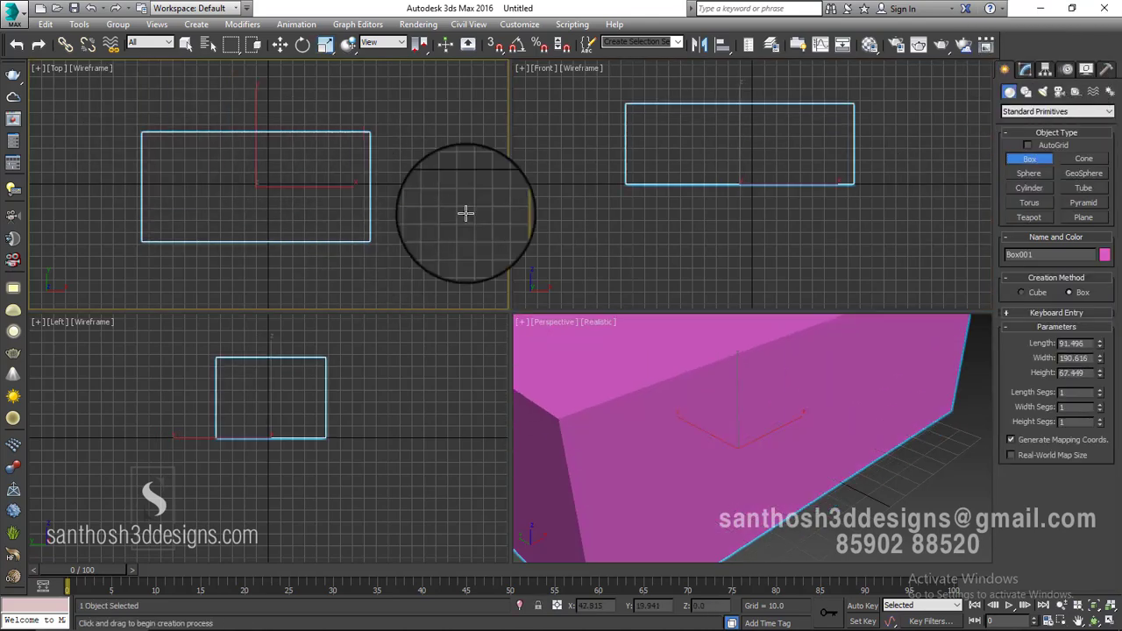
- Reduce the box's length parameter to about 45.75
click(1025, 69)
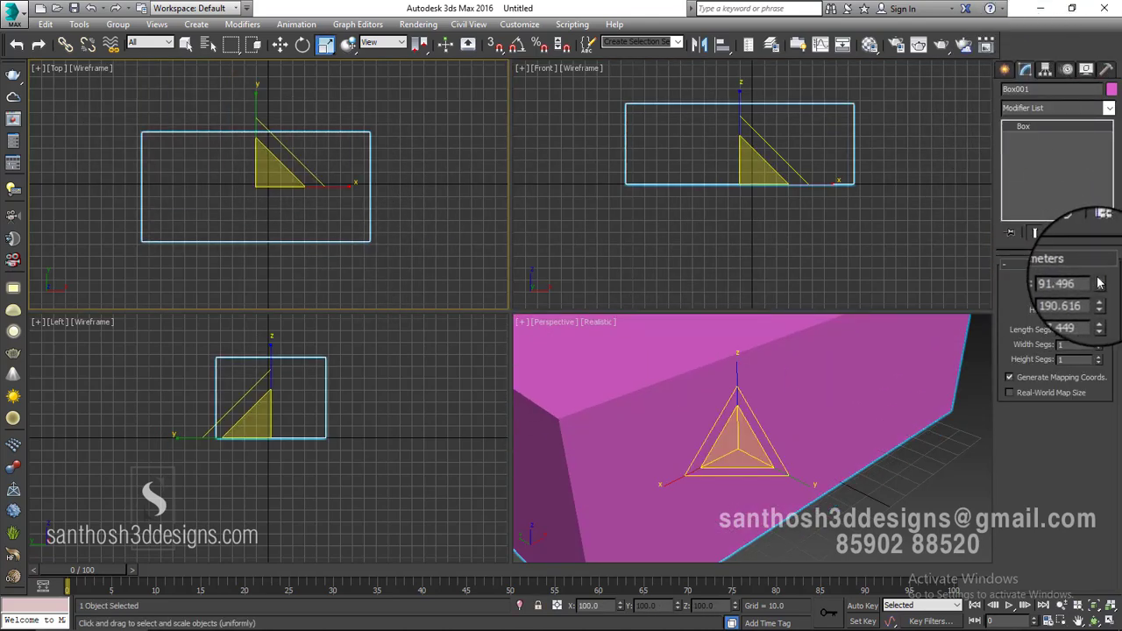
drag(1100, 282, 1101, 312)
scroll(894, 389, down, 5)
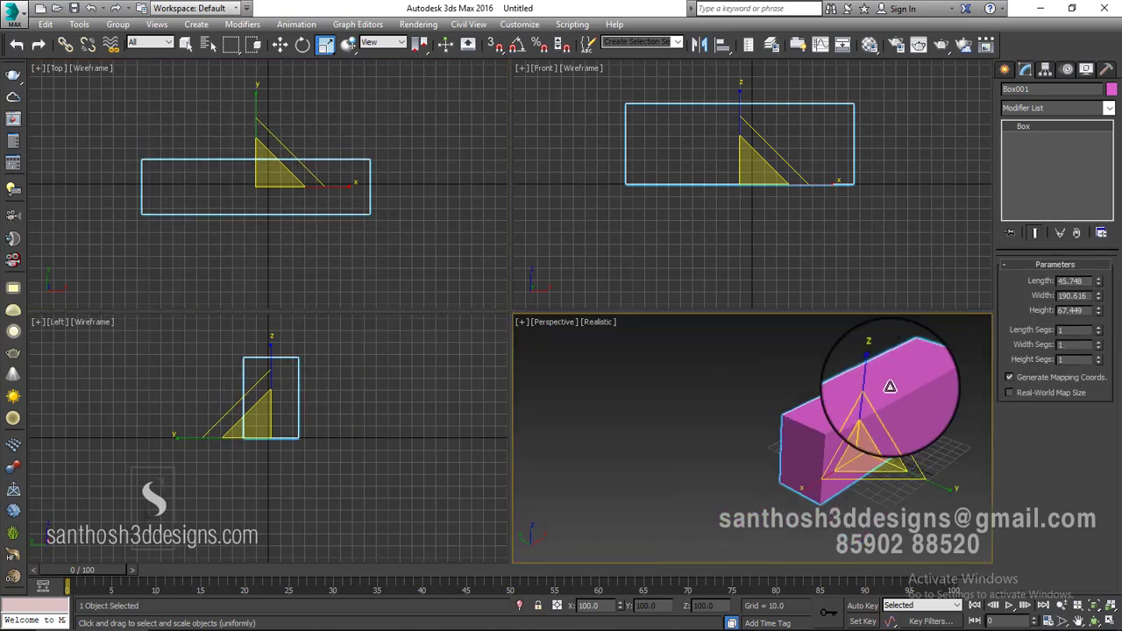
scroll(890, 387, up, 5)
- Look through the hierarchy, motion and display settings available for the box
click(1047, 70)
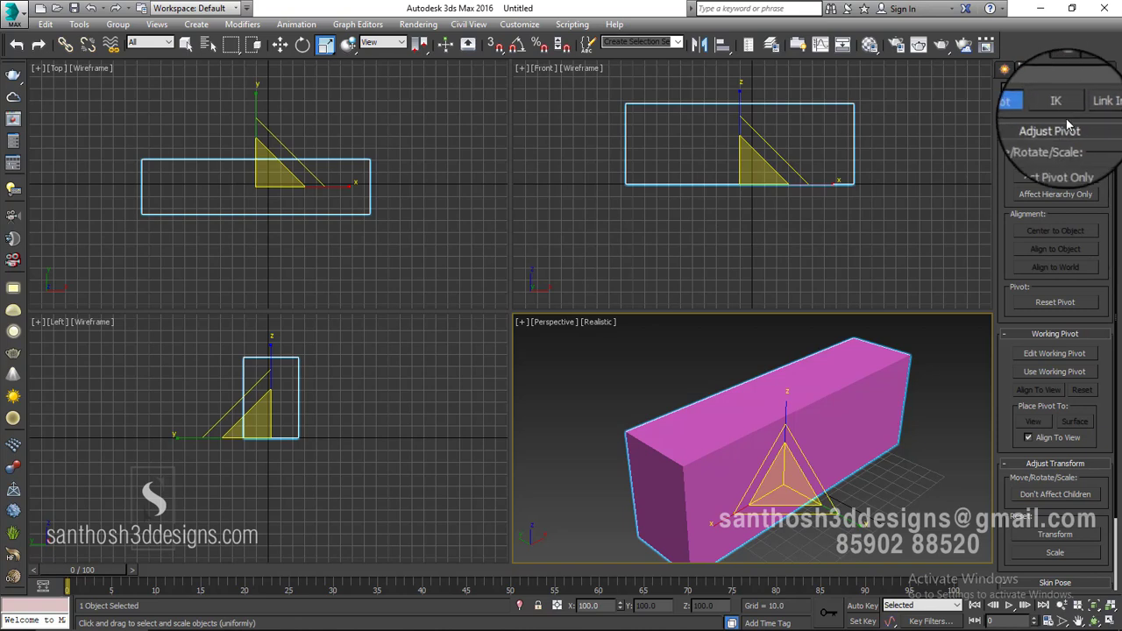
click(1067, 72)
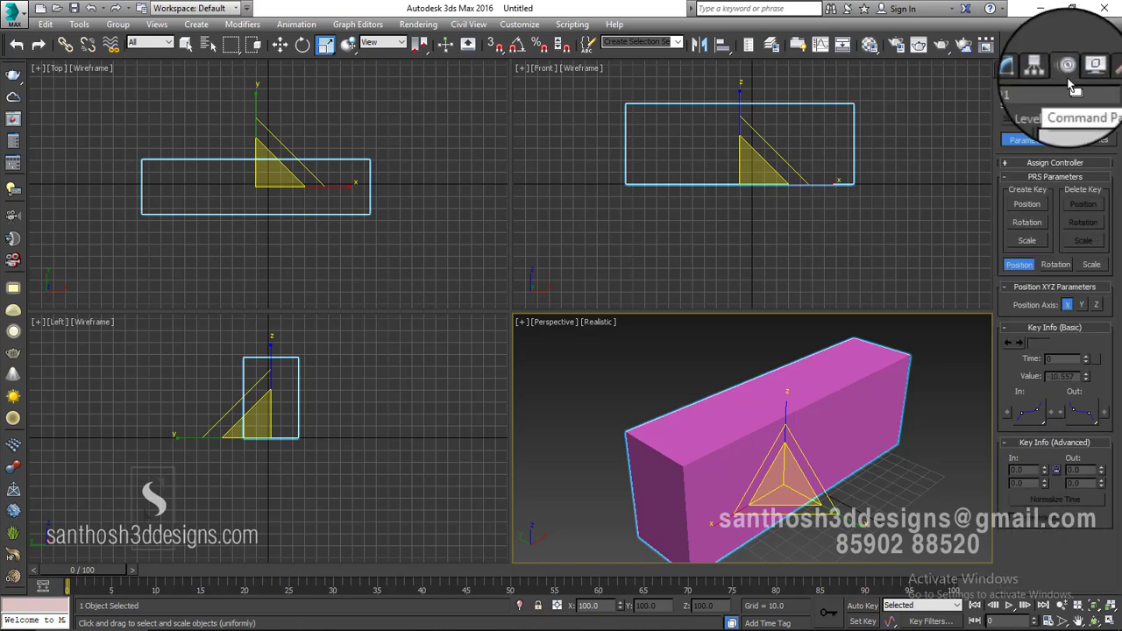
click(1084, 81)
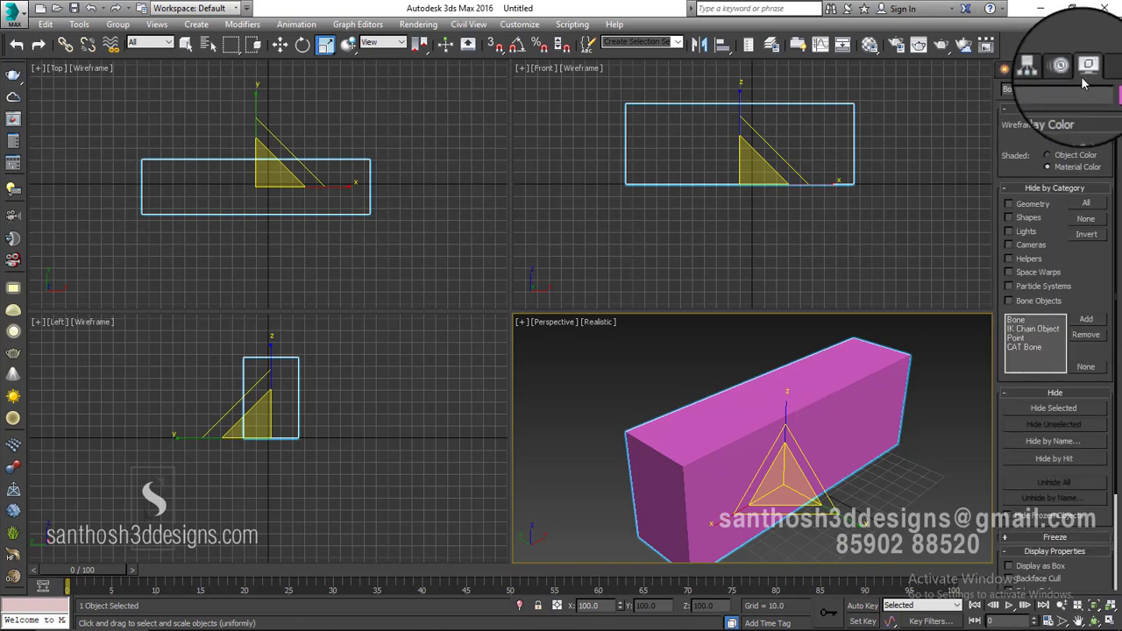
- Browse the object creation categories for geometry, shapes, lights, cameras, helpers and systems
click(1005, 69)
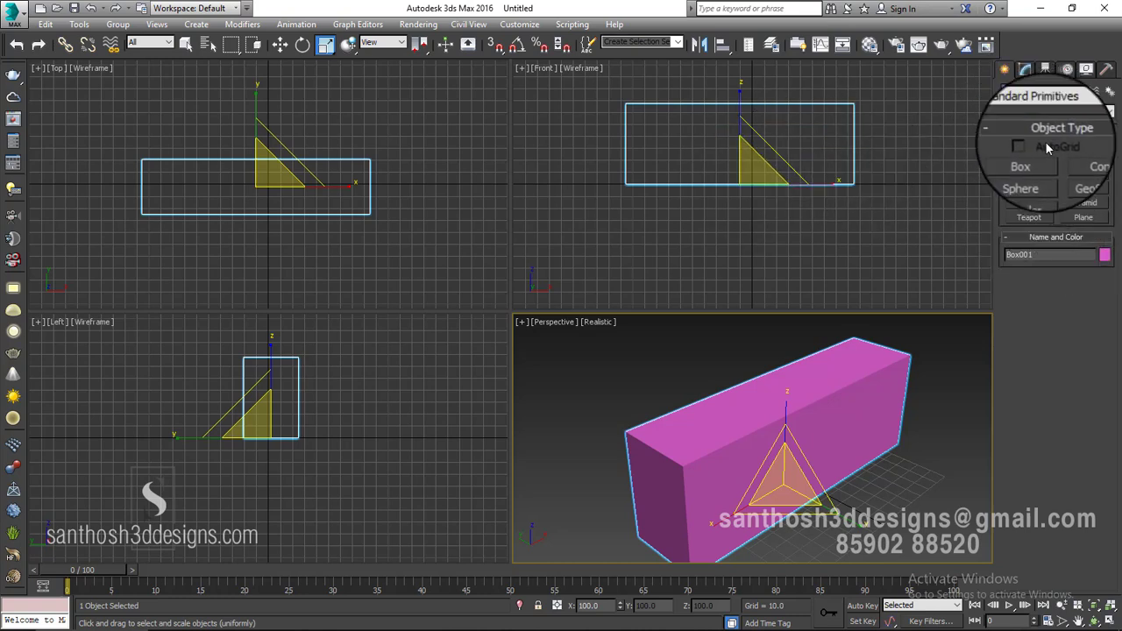
click(1026, 91)
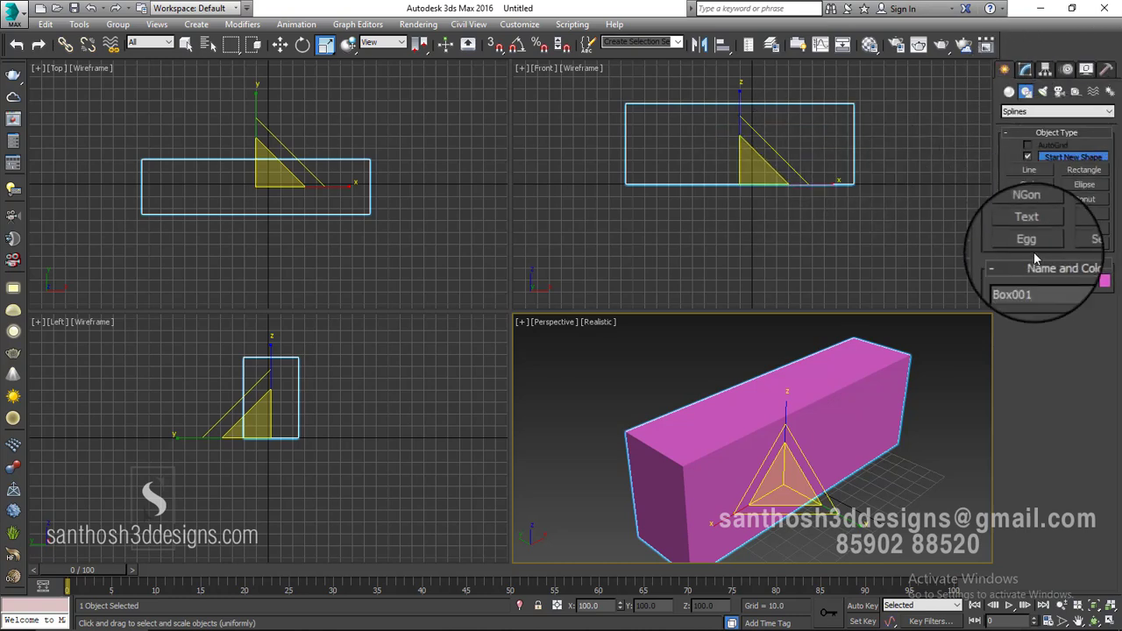
click(1045, 92)
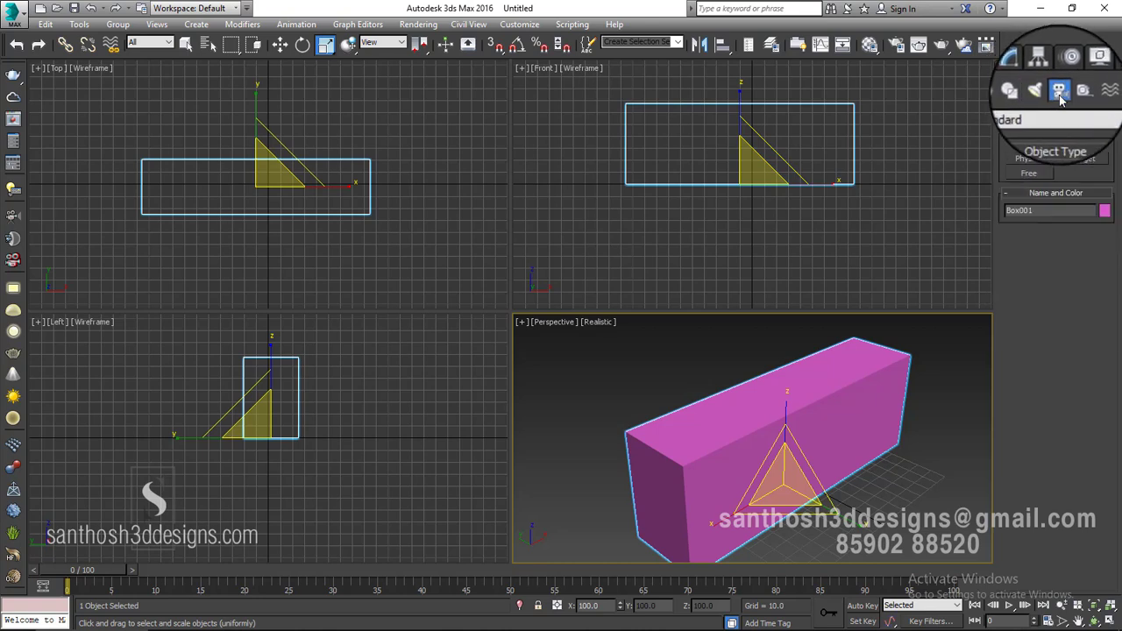
click(1086, 91)
click(1115, 94)
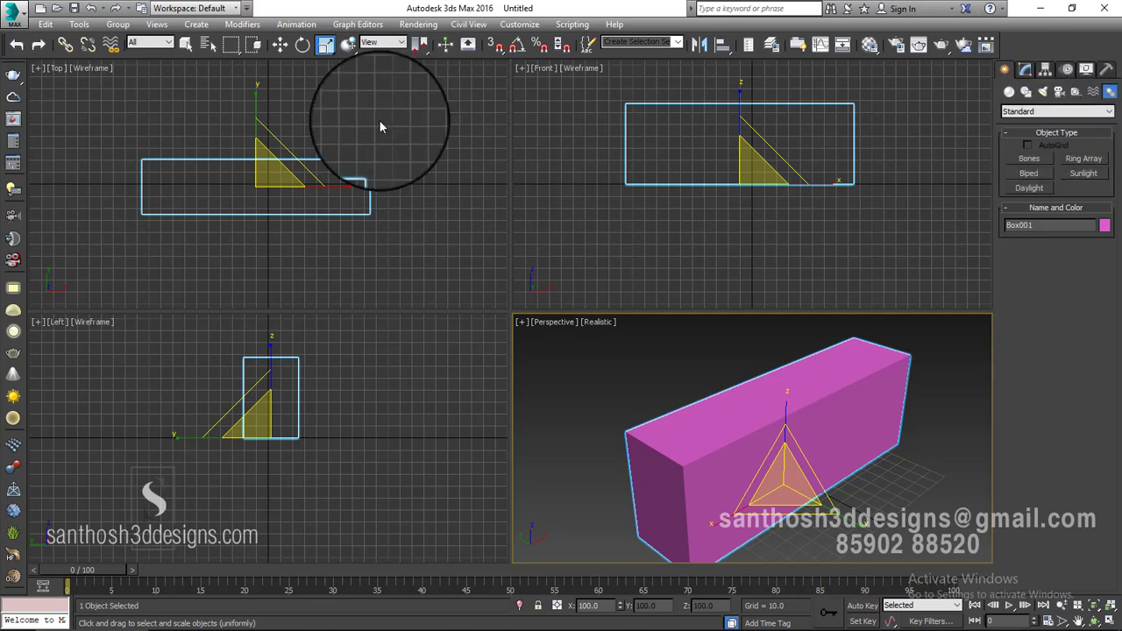
- View the box at different zoom levels and pan positions in the Top and Perspective viewports
right_click(312, 200)
scroll(312, 198, down, 3)
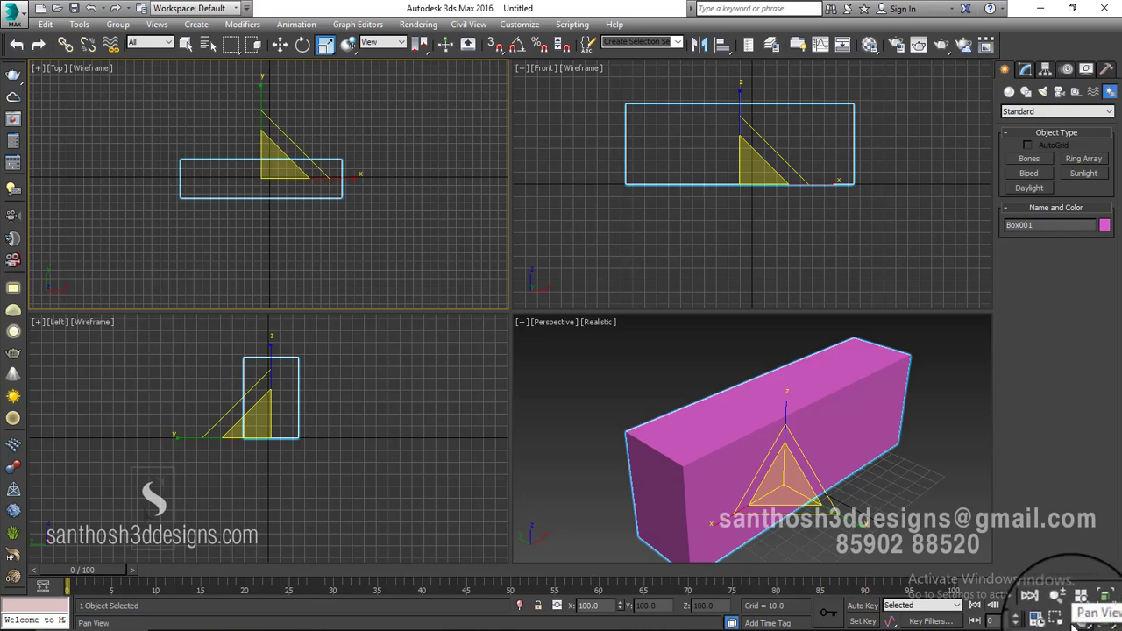
middle_drag(294, 248, 298, 260)
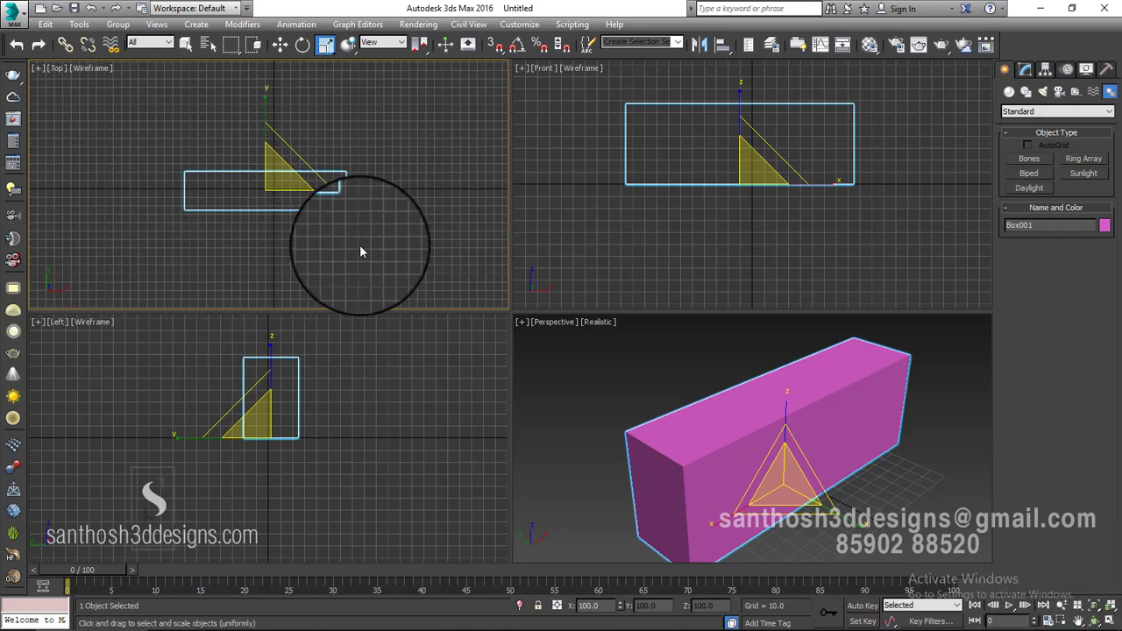
middle_drag(688, 424, 689, 433)
scroll(693, 431, down, 5)
scroll(704, 428, up, 8)
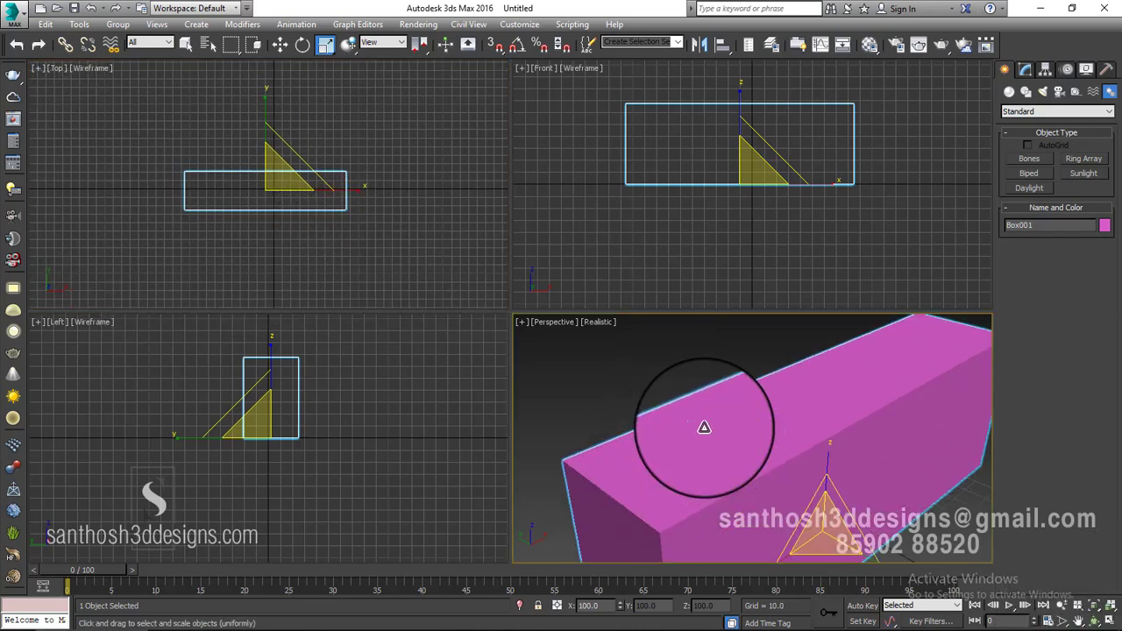
scroll(704, 428, up, 3)
scroll(704, 427, down, 3)
- Inspect the box from several sides and distances in the Perspective viewport with the Zoom and Orbit tools
click(1061, 605)
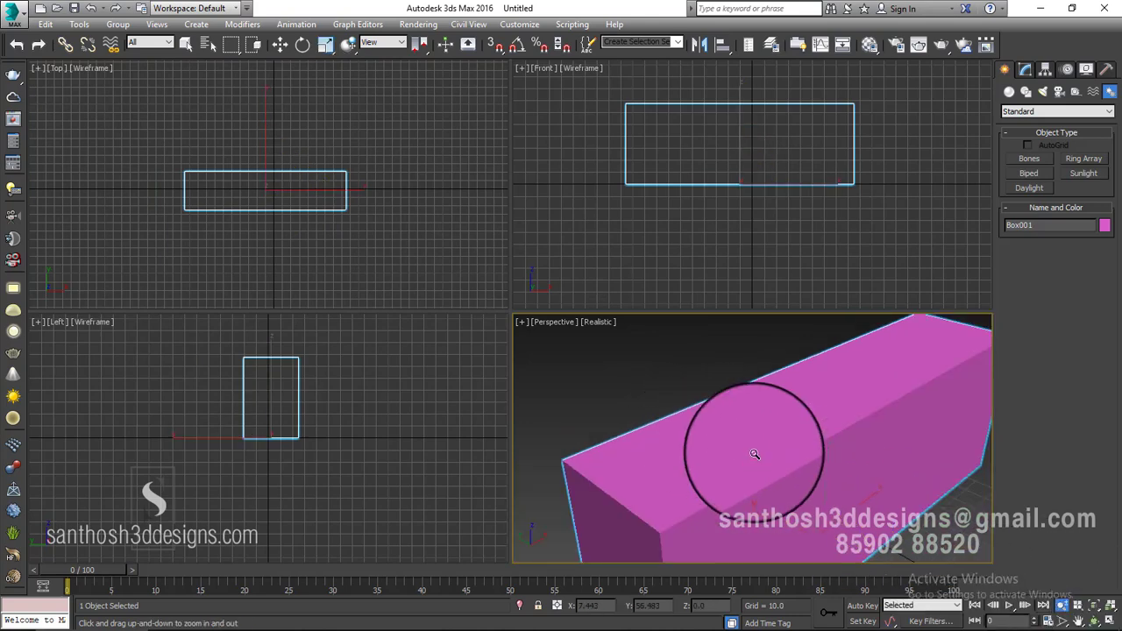
drag(755, 454, 802, 444)
click(1093, 621)
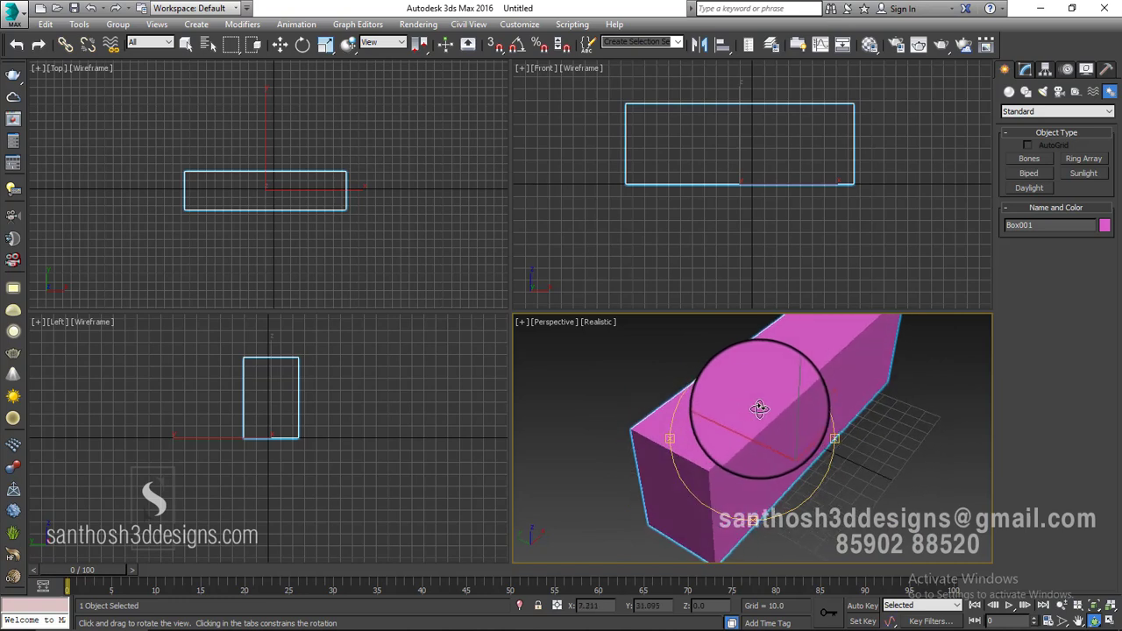
click(1061, 606)
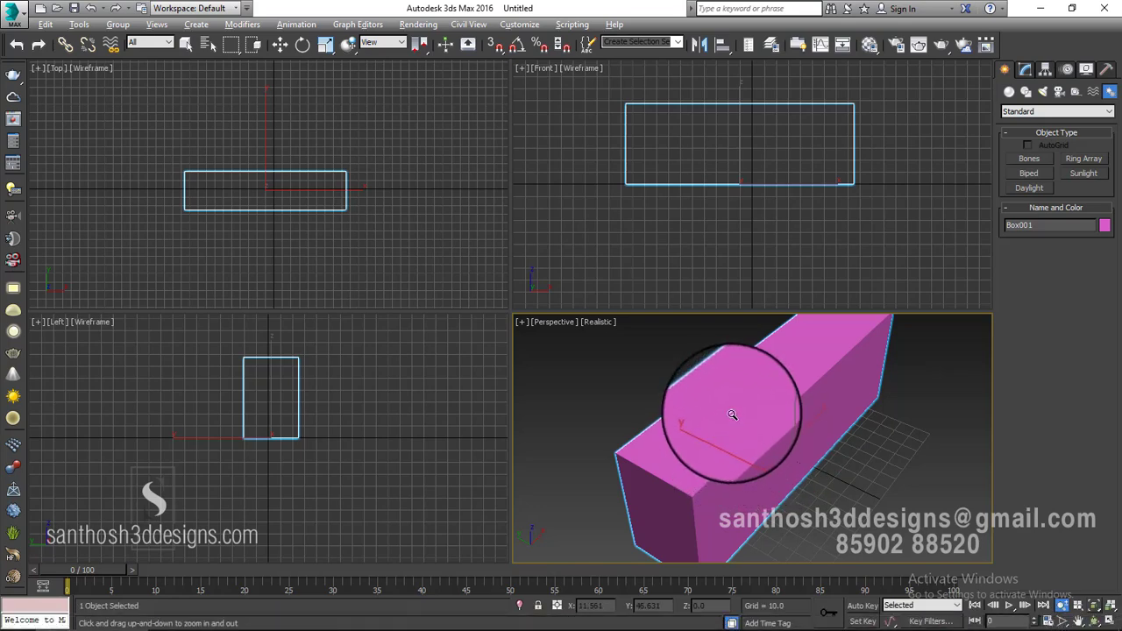
drag(928, 456, 727, 339)
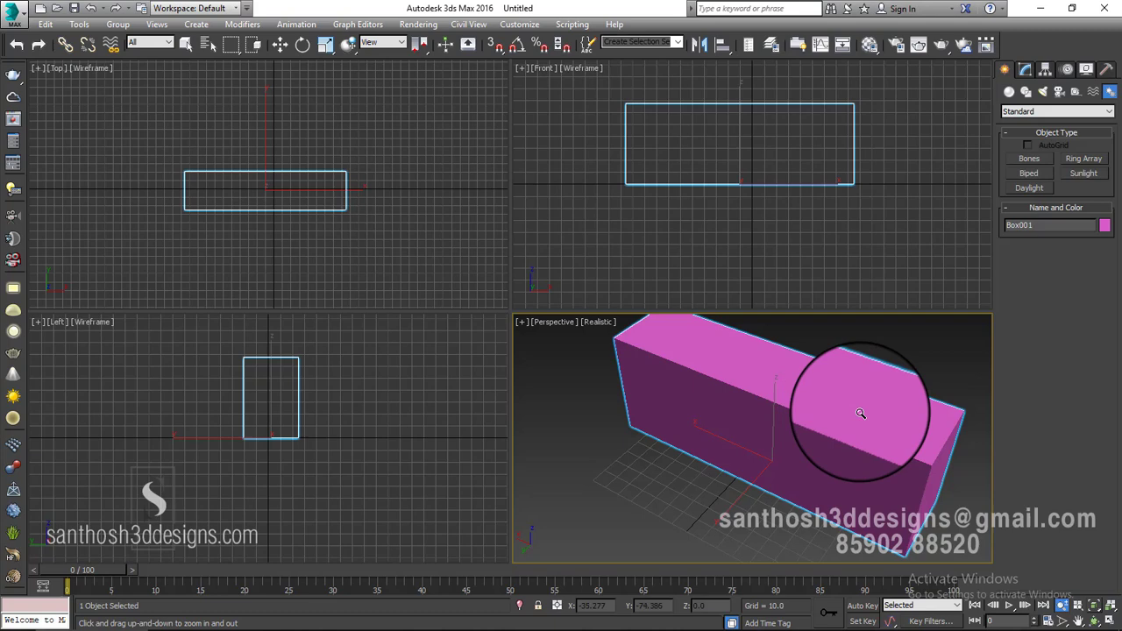
drag(881, 408, 773, 432)
drag(909, 413, 819, 410)
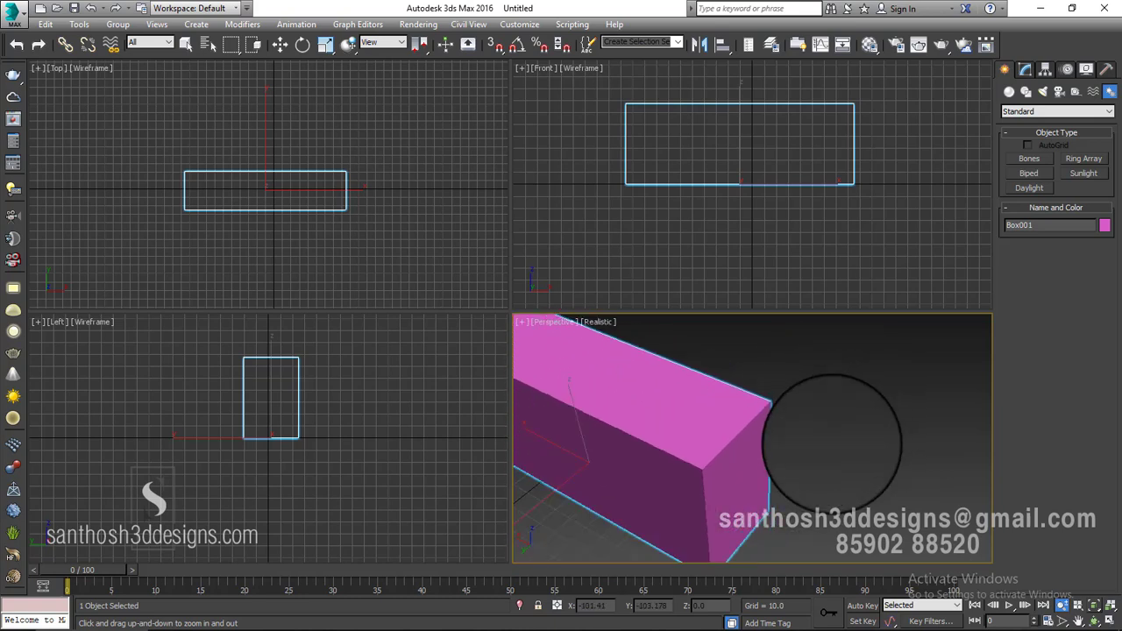
drag(777, 519, 954, 482)
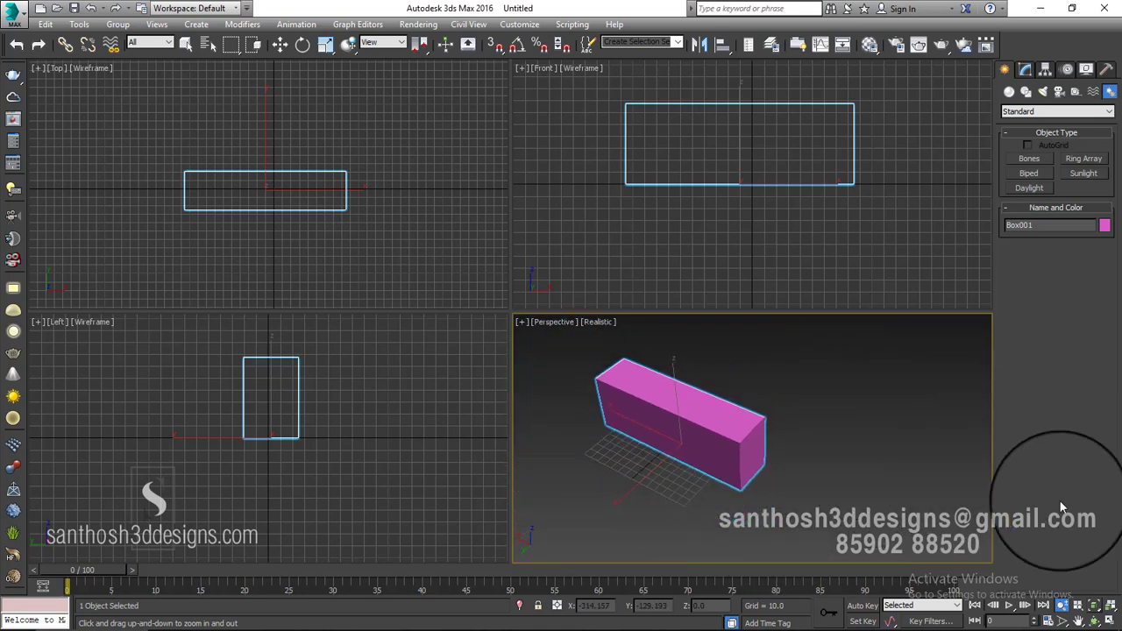
mouse_move(753, 399)
mouse_down()
mouse_move(750, 427)
mouse_move(764, 395)
mouse_move(761, 452)
mouse_move(763, 393)
mouse_move(765, 417)
mouse_up()
alt+middle_drag(807, 412, 735, 395)
scroll(739, 399, up, 3)
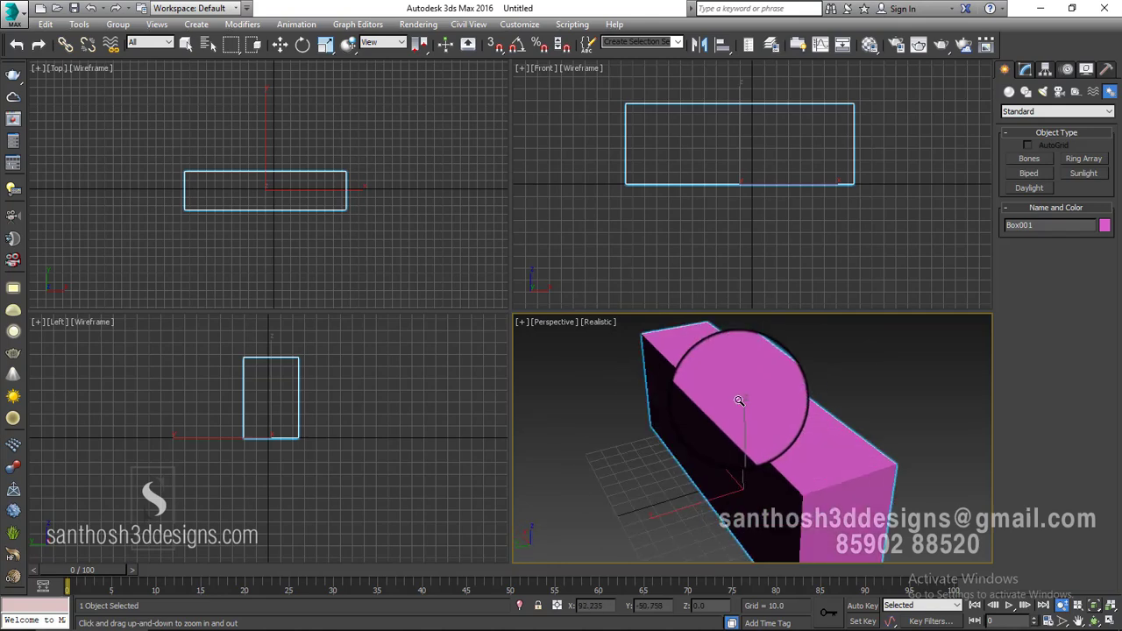
- Adjust the magnification of the box in the Top, Left, Front and Perspective viewports using the Zoom tool
click(120, 127)
click(567, 171)
drag(626, 404, 565, 385)
click(353, 255)
click(514, 297)
drag(478, 377, 467, 358)
click(432, 244)
drag(433, 244, 434, 234)
drag(611, 247, 606, 257)
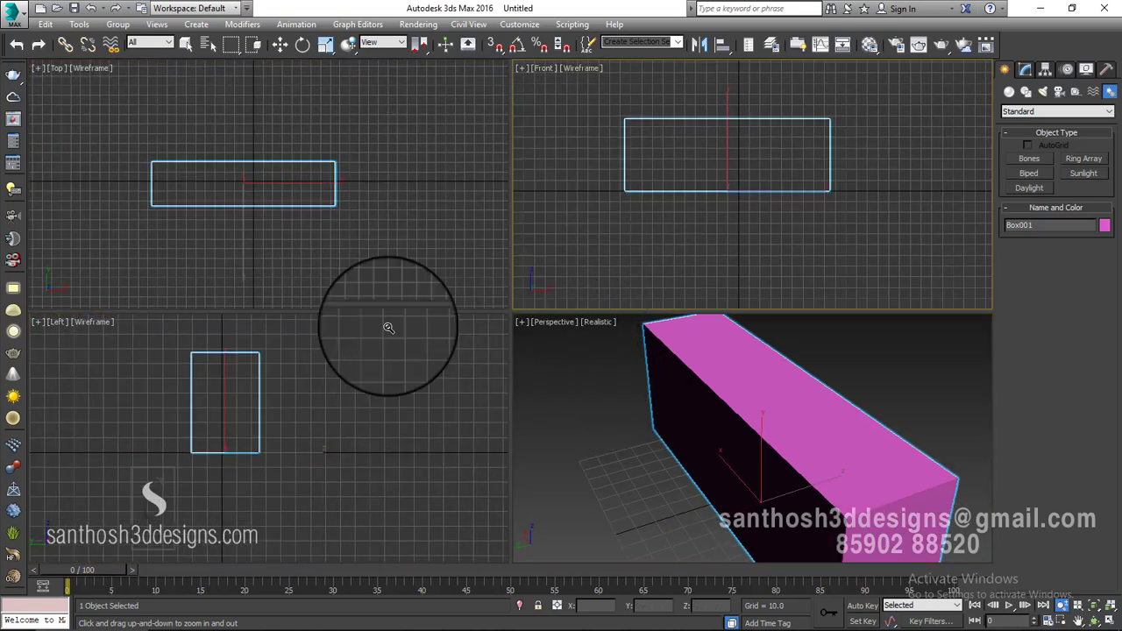
- Pan the Top viewport and zoom in closer on the box
click(387, 335)
middle_drag(398, 257, 428, 281)
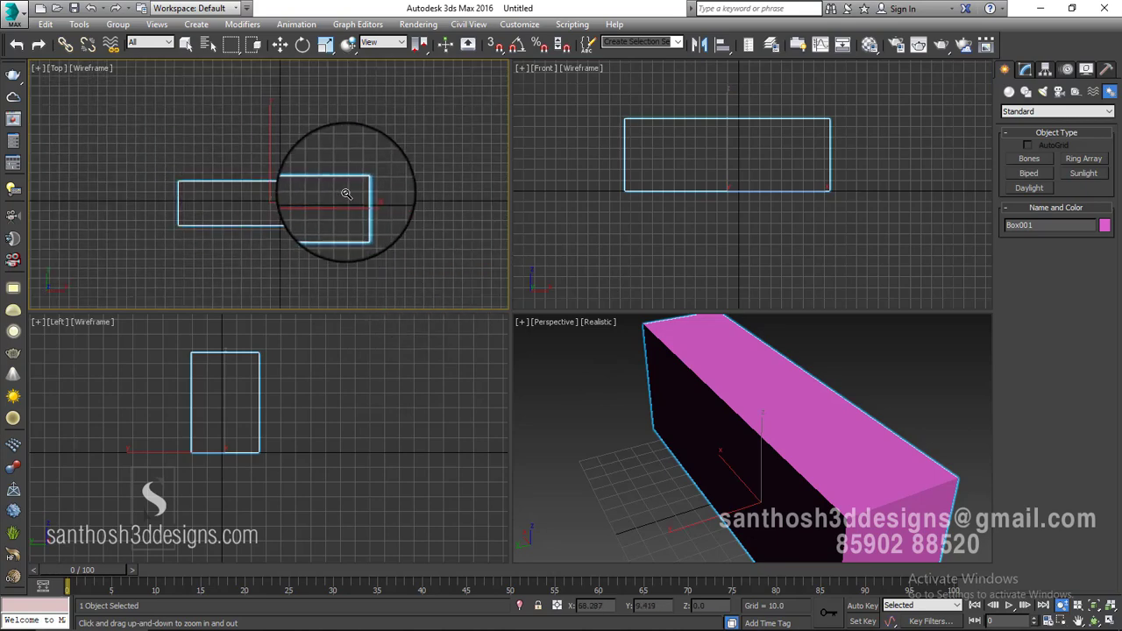
drag(346, 194, 338, 211)
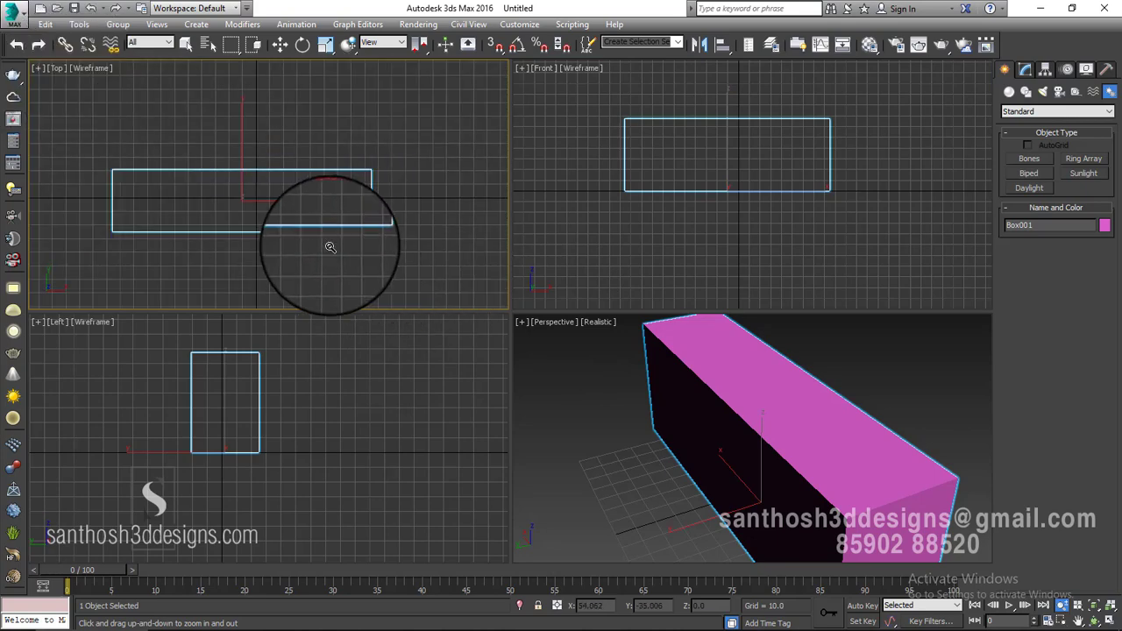
- Orbit the Top viewport to an angled orthographic view and restore the Top view, doing this twice
alt+middle_drag(329, 248, 339, 213)
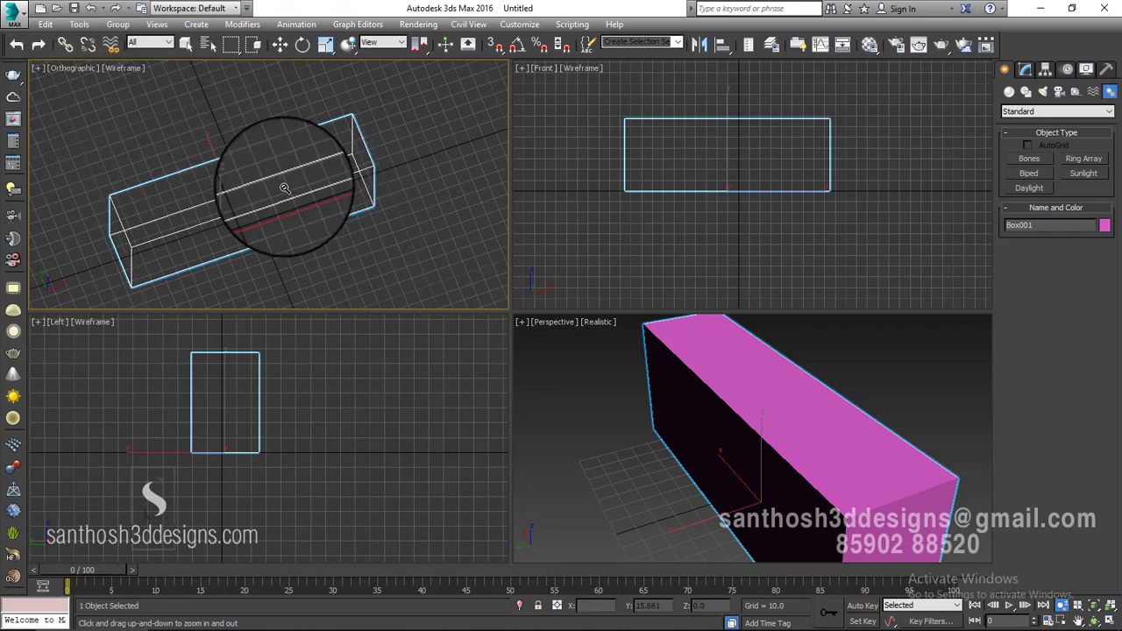
middle_drag(288, 183, 294, 193)
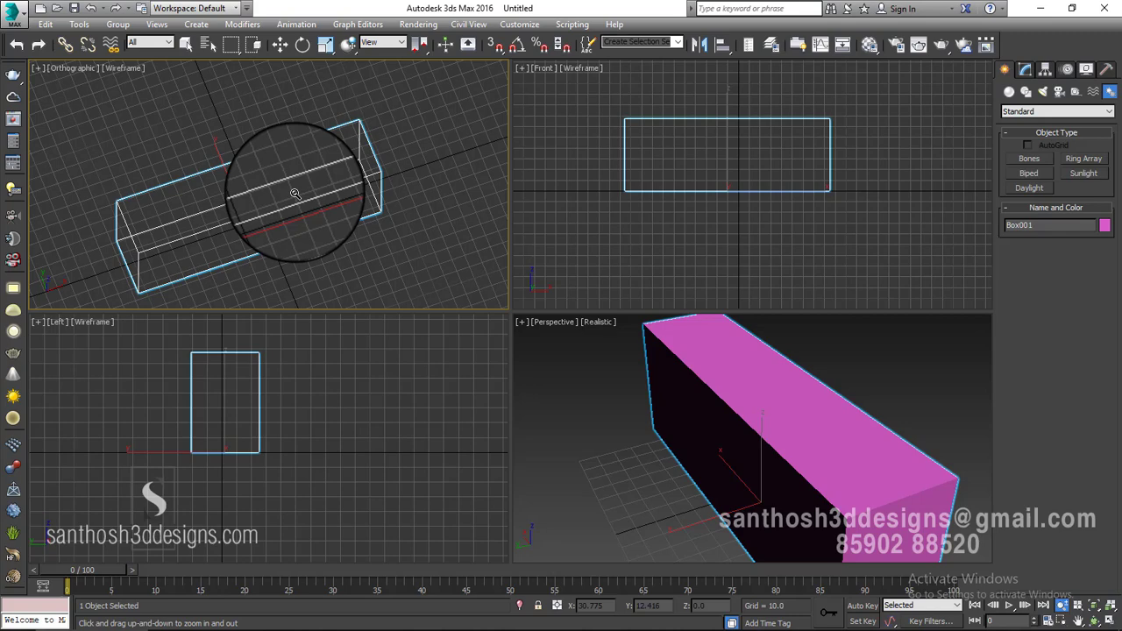
key(t)
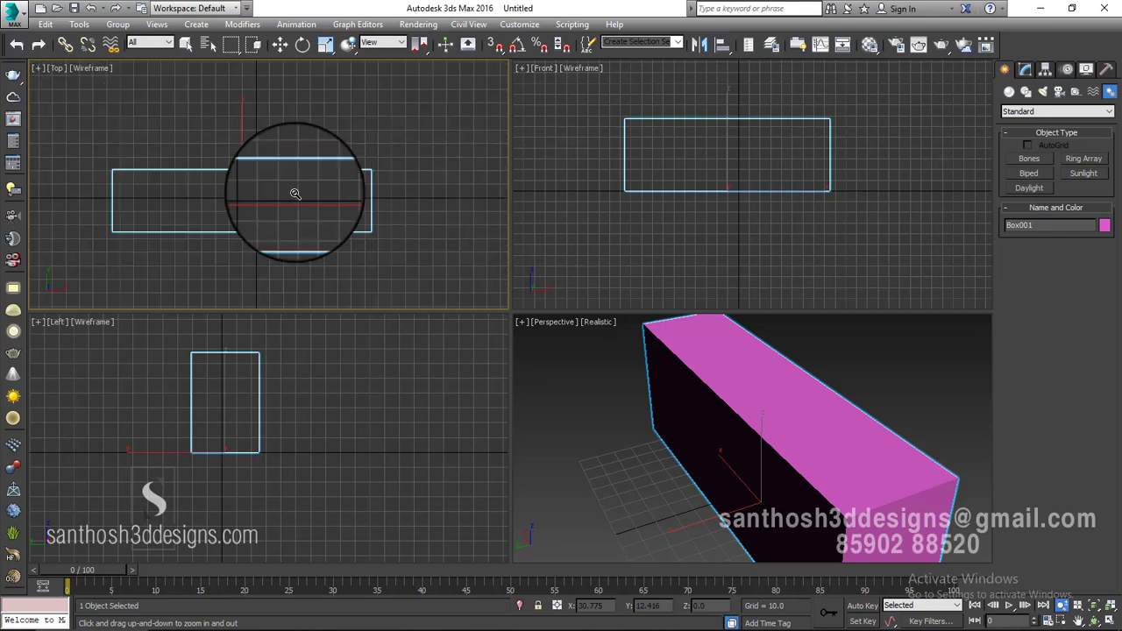
alt+middle_drag(294, 193, 371, 158)
key(t)
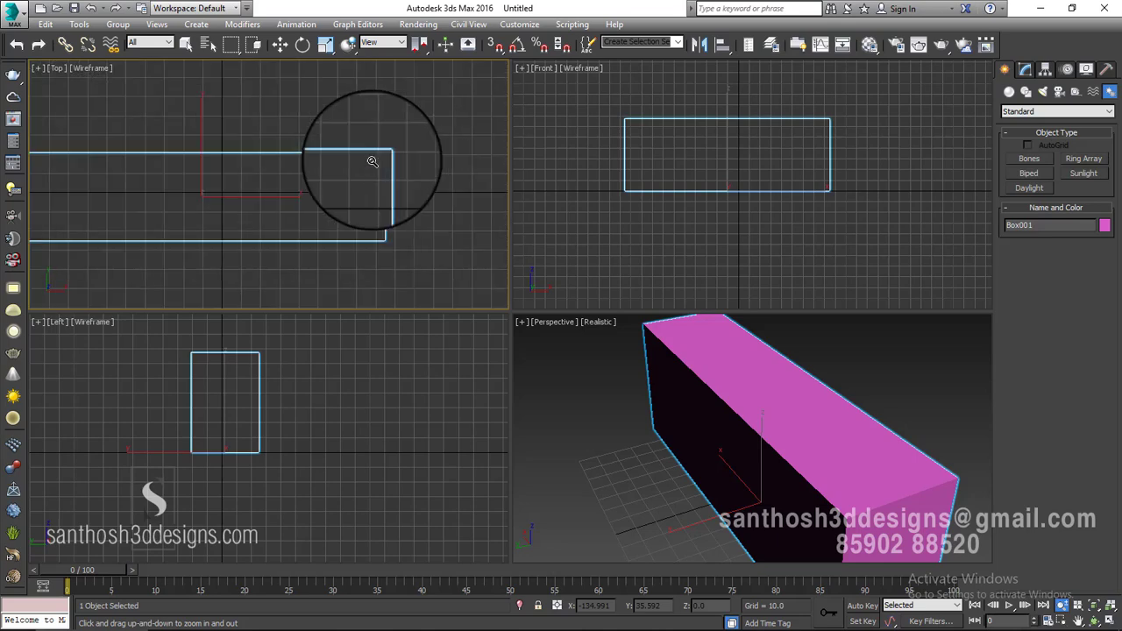
- Pan and zoom around the box in the Top viewport, and orbit it to an angled orthographic view
middle_drag(430, 162, 451, 164)
scroll(452, 163, down, 1)
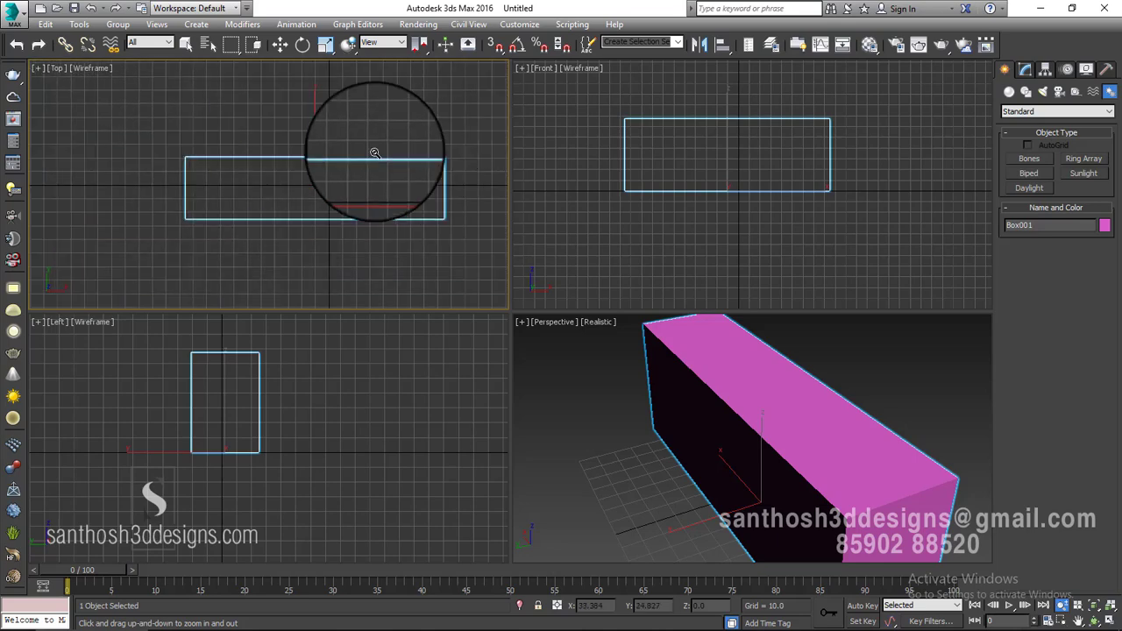
scroll(374, 153, up, 1)
middle_drag(373, 152, 322, 142)
scroll(326, 145, down, 1)
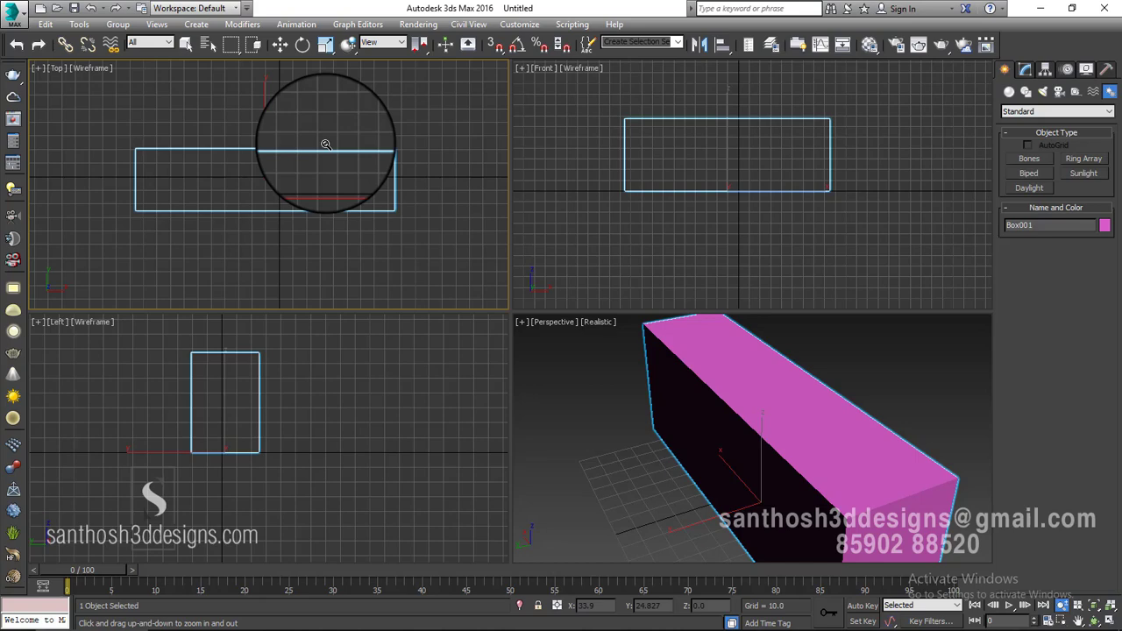
alt+middle_drag(301, 146, 360, 96)
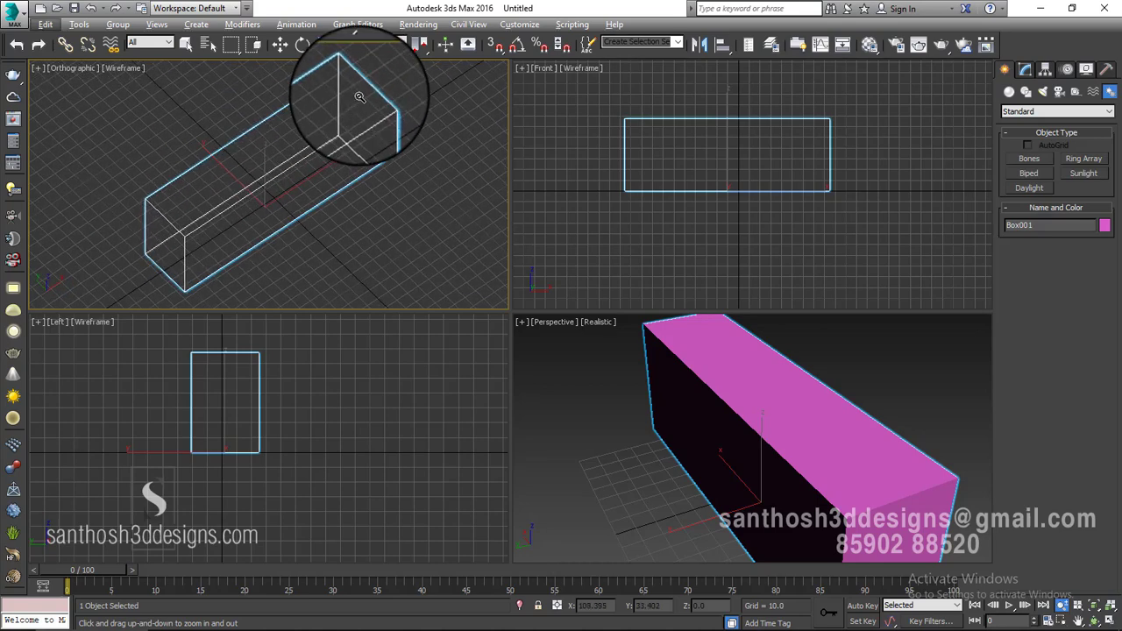
alt+middle_drag(359, 96, 359, 96)
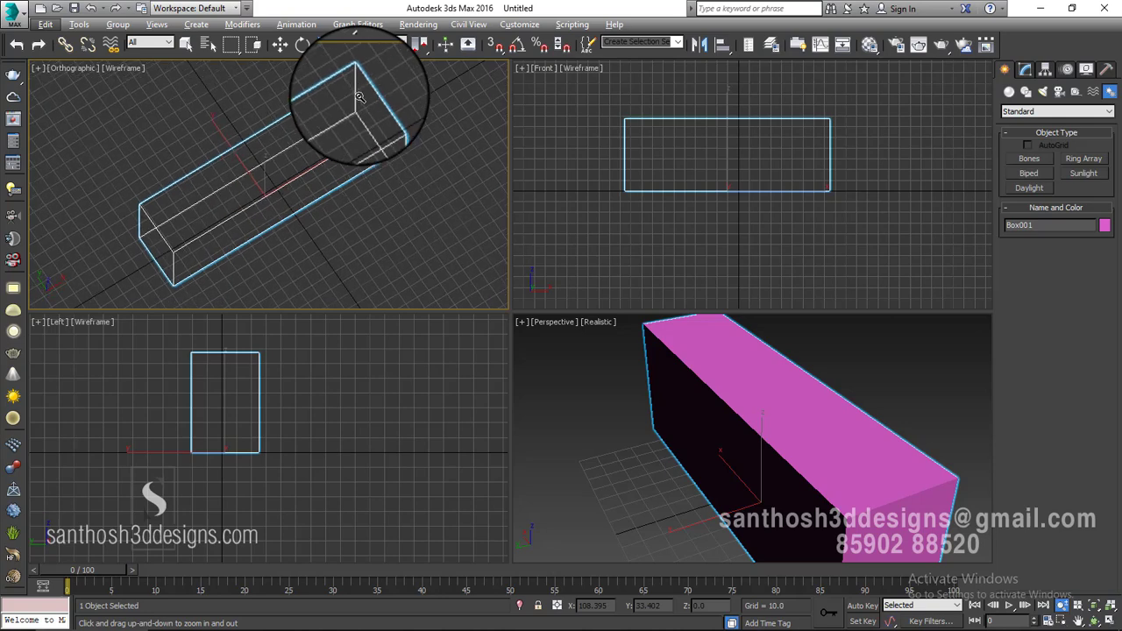
- Restore the Top view in the orthographic viewport and pan the Top and Front viewports
key(t)
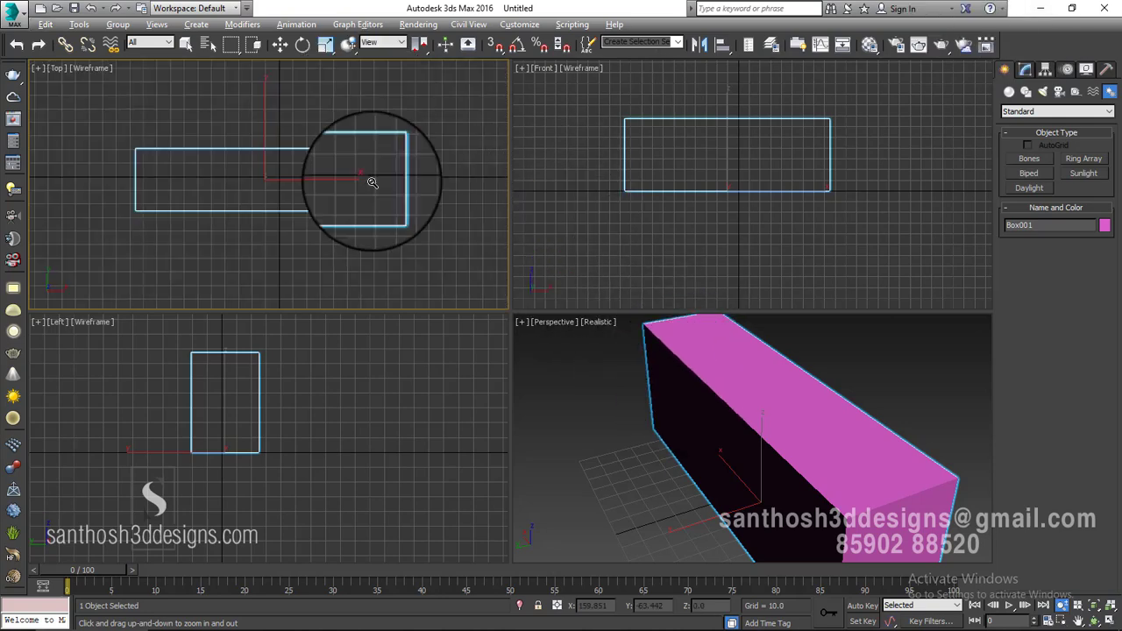
middle_drag(253, 115, 324, 102)
middle_drag(581, 178, 623, 200)
- Orbit the Perspective viewport around the box and adjust its zoom until the box is farther away
mouse_move(785, 421)
alt+middle_down()
mouse_move(834, 391)
mouse_move(818, 408)
mouse_move(794, 360)
mouse_move(794, 423)
mouse_move(864, 435)
mouse_move(750, 405)
mouse_move(802, 426)
mouse_move(751, 430)
mouse_move(771, 430)
alt+middle_up()
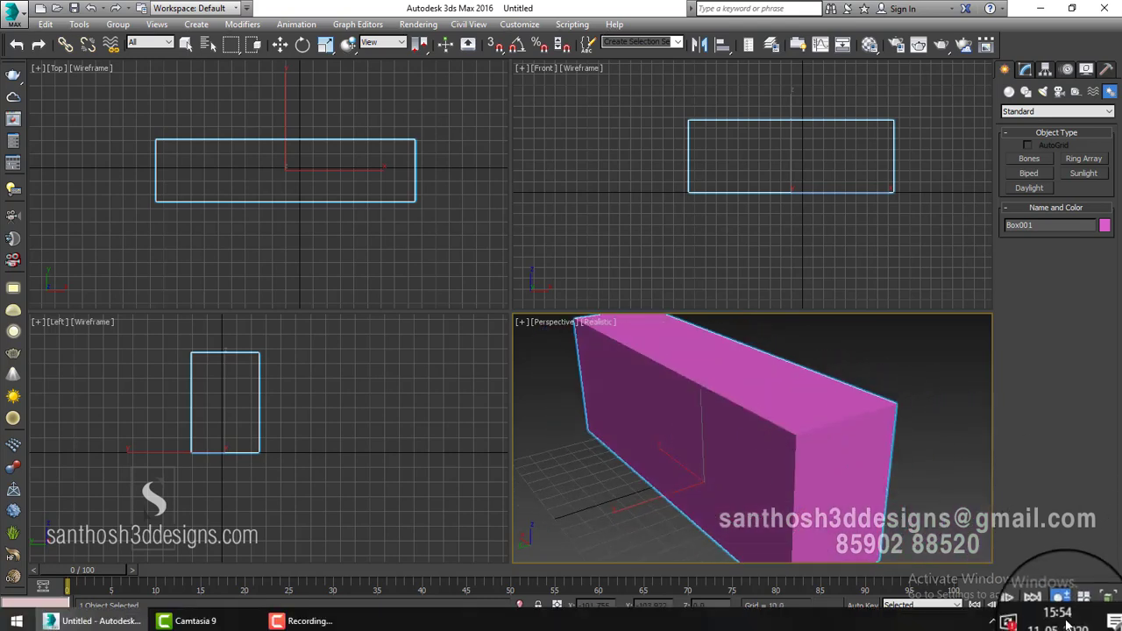
scroll(817, 441, down, 3)
scroll(806, 436, up, 3)
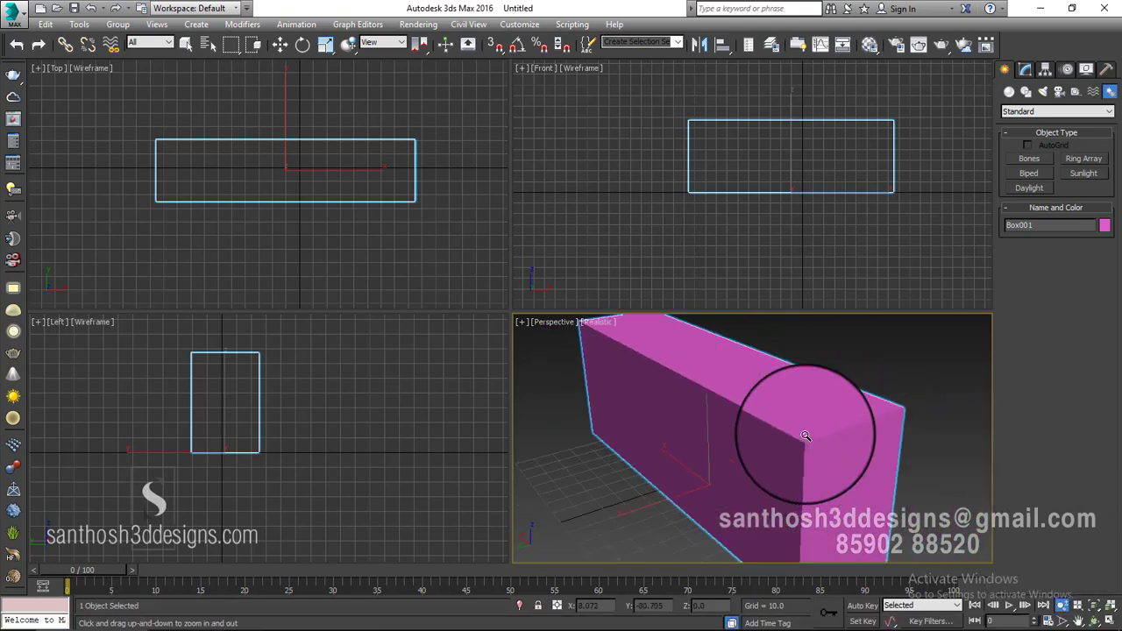
scroll(806, 430, down, 2)
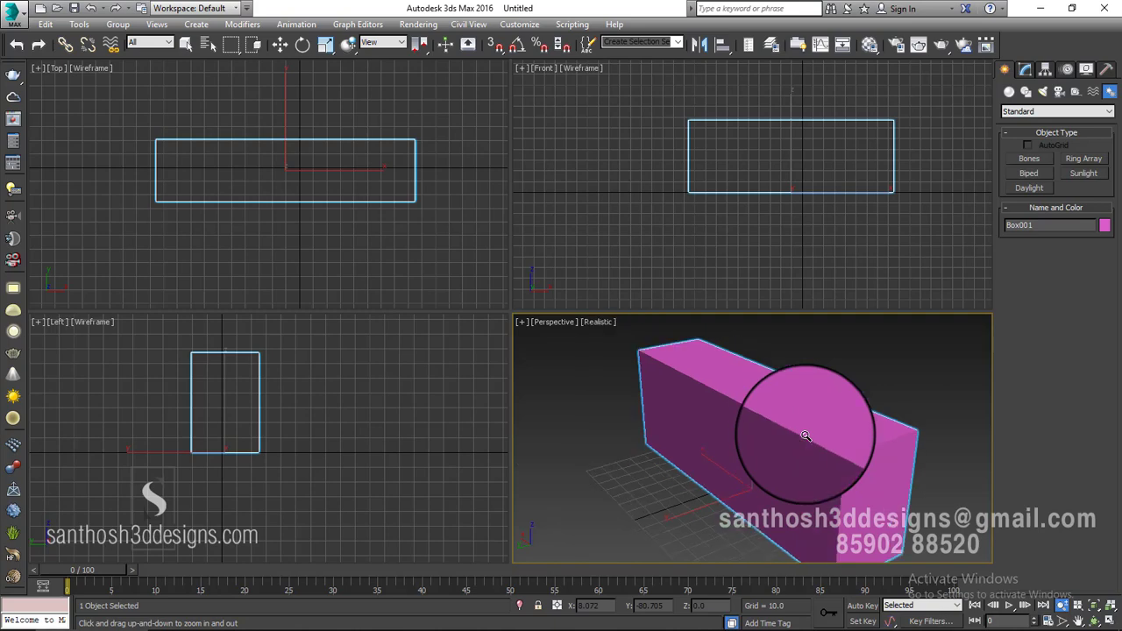
scroll(224, 184, down, 3)
- Pan the box out of the Top viewport and reframe it, once with the box selected and once with nothing selected
middle_drag(230, 180, 418, 93)
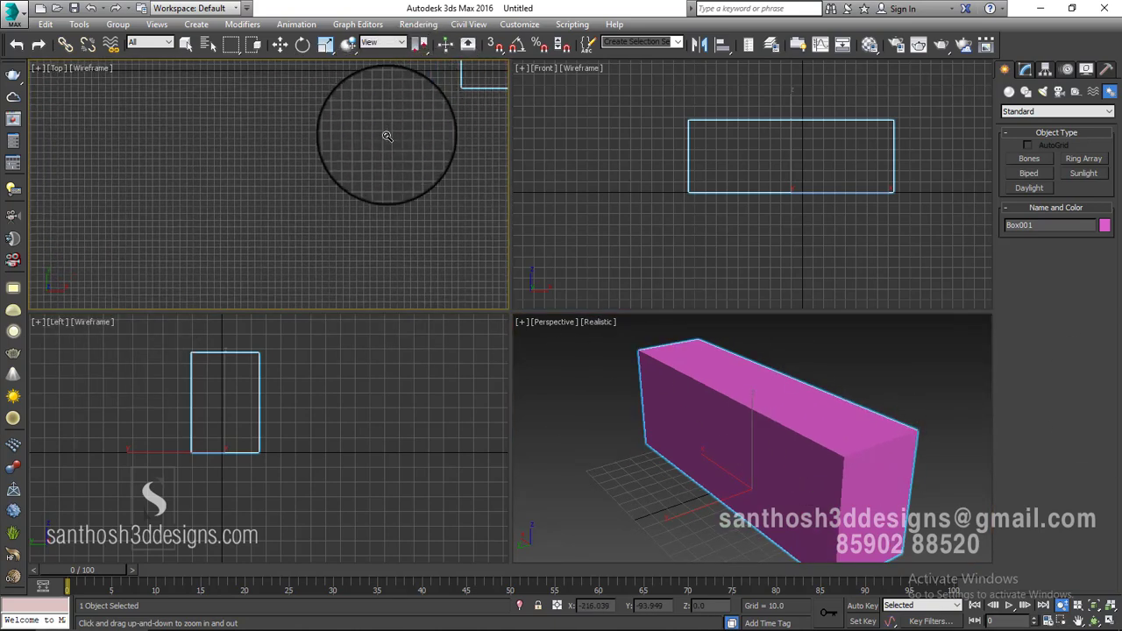
key(z)
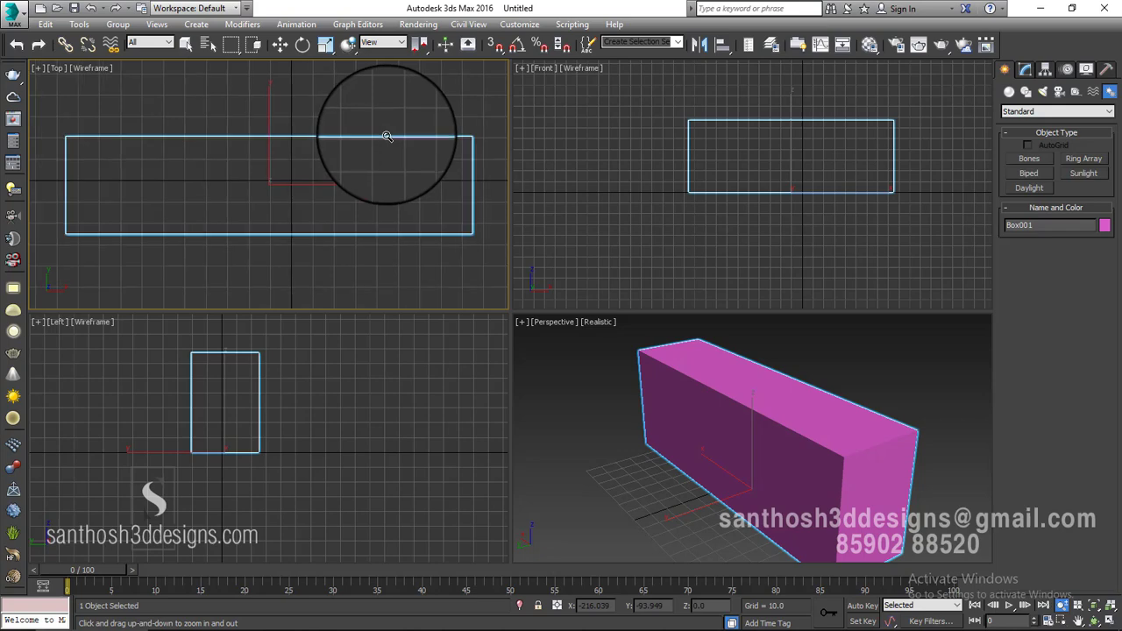
middle_drag(382, 179, 541, 56)
middle_drag(343, 129, 400, 112)
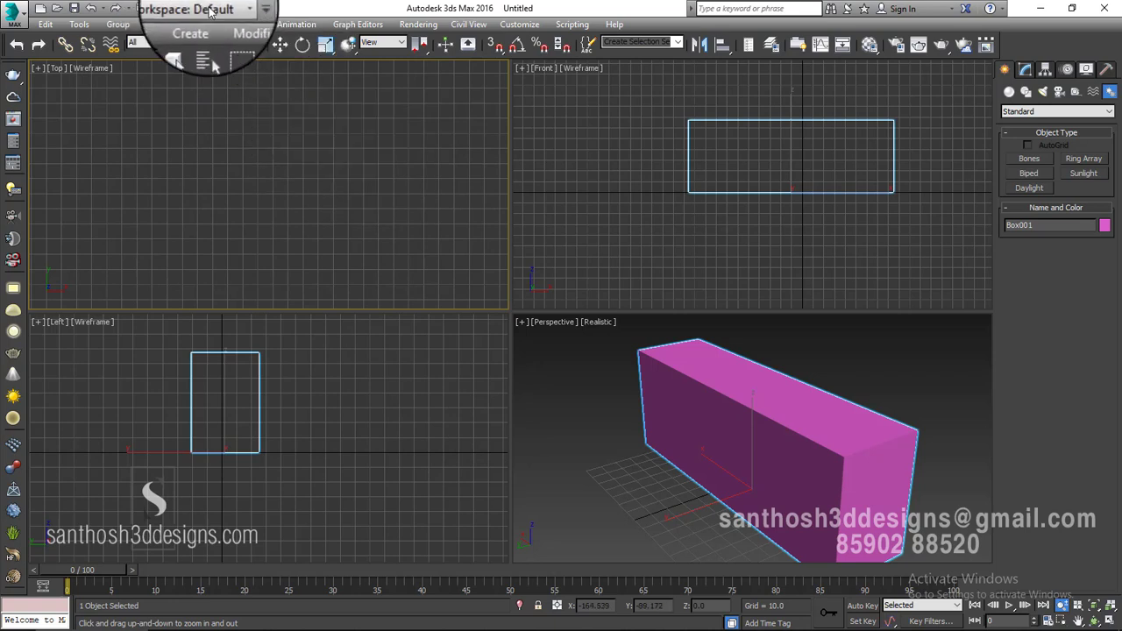
click(280, 44)
click(311, 188)
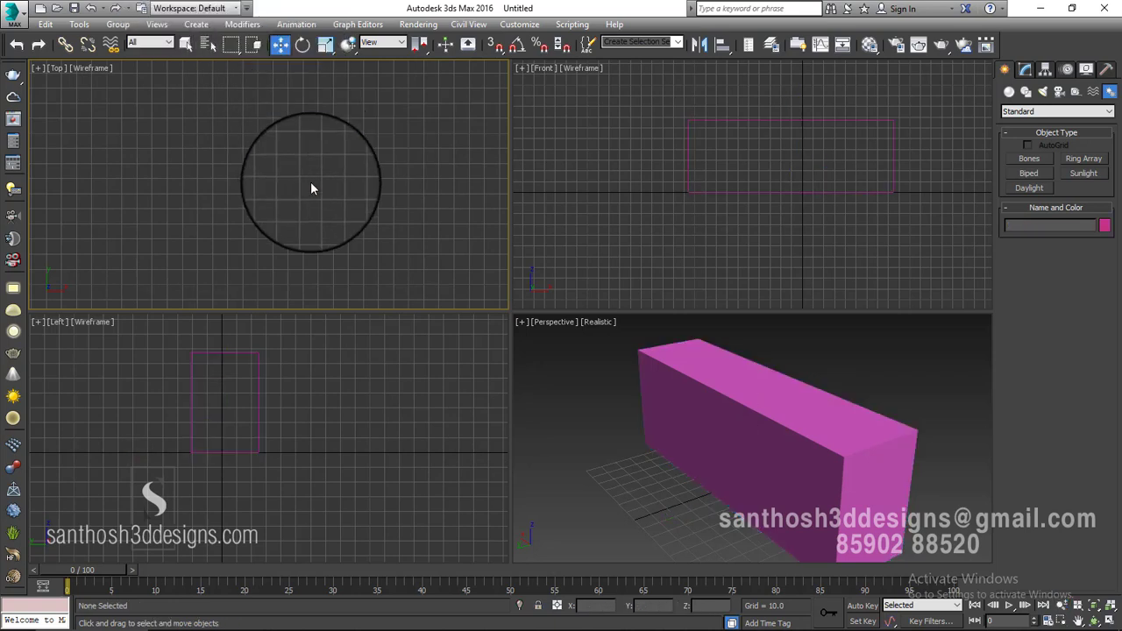
key(z)
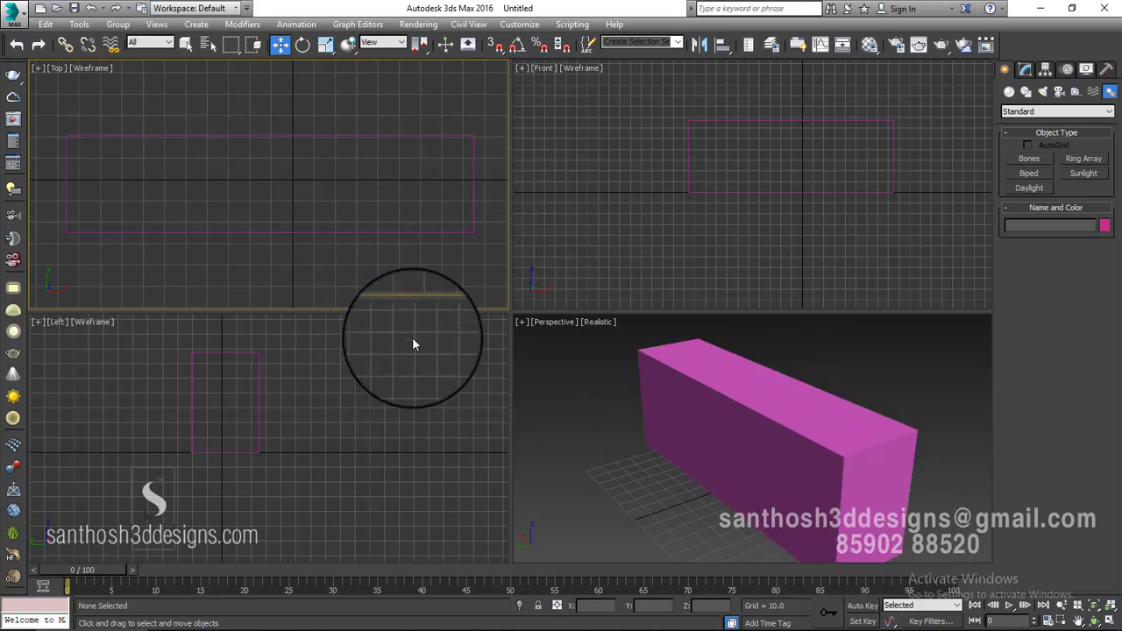
- Make the Perspective, Left, Top and Front viewports active in turn
click(568, 417)
click(258, 395)
click(243, 202)
click(573, 213)
click(607, 411)
click(354, 386)
click(355, 252)
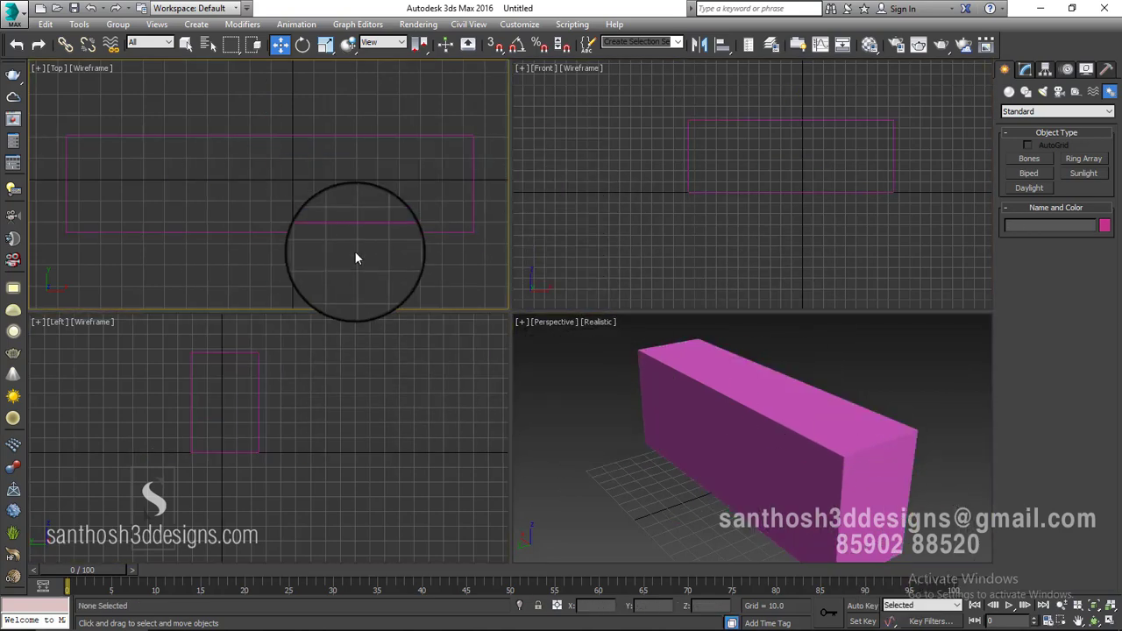
click(561, 267)
- Move the box in the Perspective viewport to about X 13.8, Y 21, and deselect it
drag(661, 399, 588, 389)
click(377, 355)
click(394, 233)
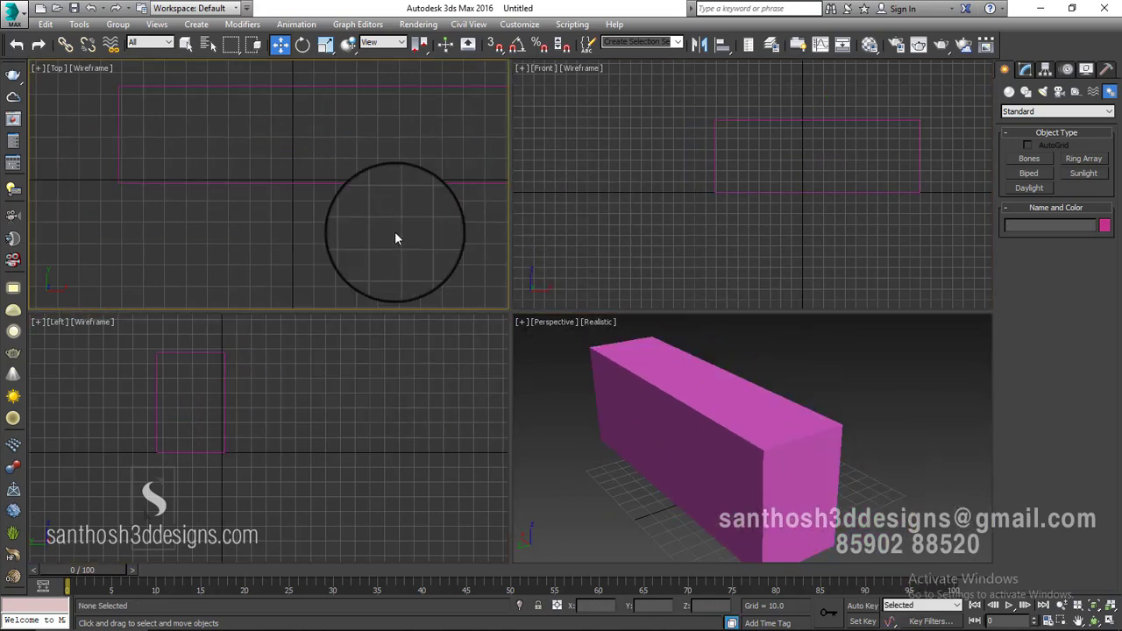
- Switch the active viewport between Perspective, Left and Front, ending on Perspective
click(571, 368)
click(410, 363)
click(561, 273)
click(582, 416)
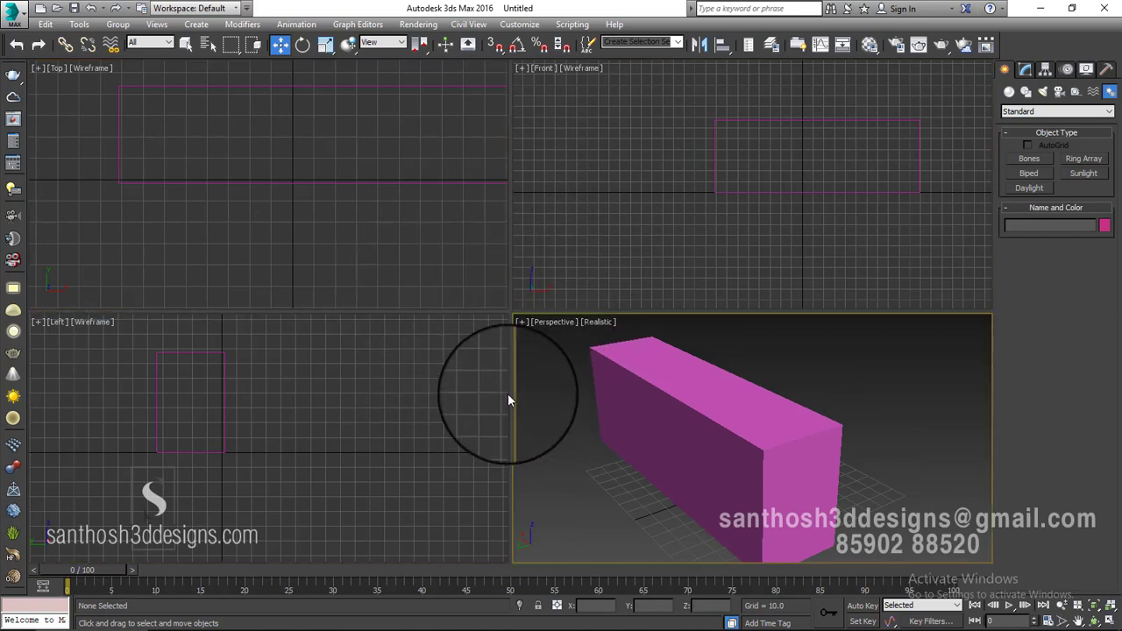
- Select the box in the Perspective viewport, and maximize and restore that viewport
click(659, 448)
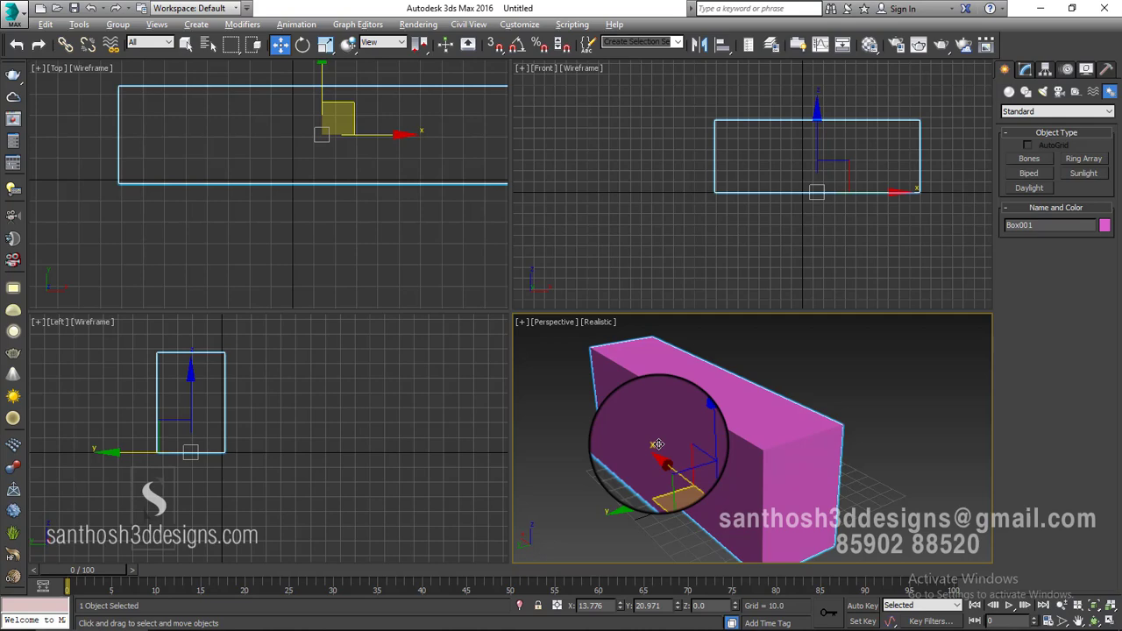
key(alt+w)
key(alt+w)
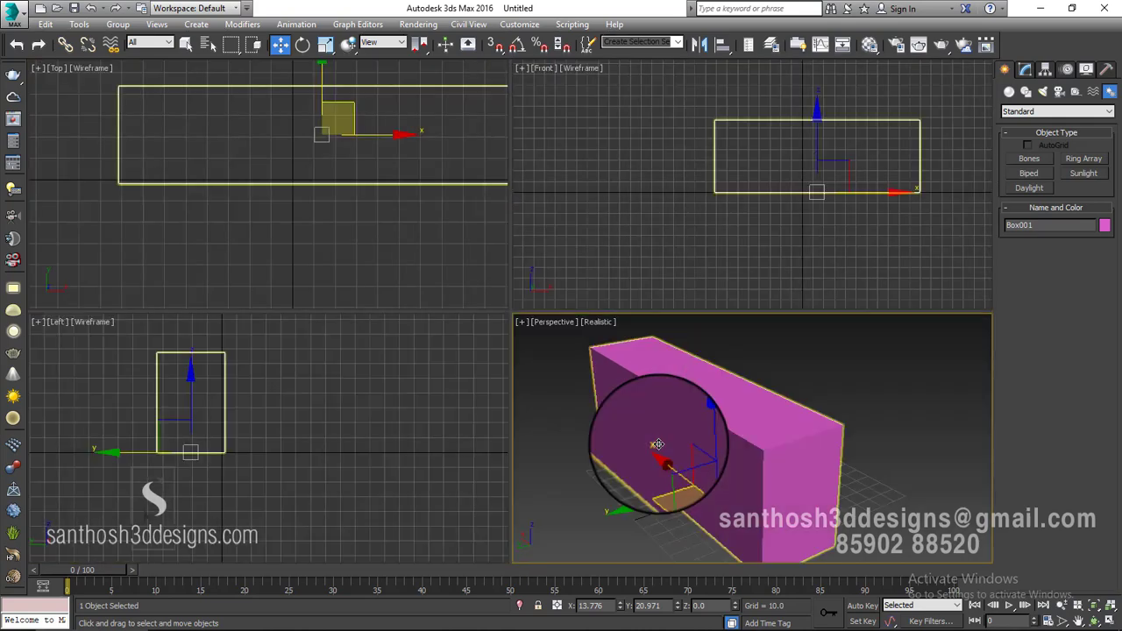
- Activate the Front viewport and toggle it three times between full size and the four-viewport layout
click(596, 188)
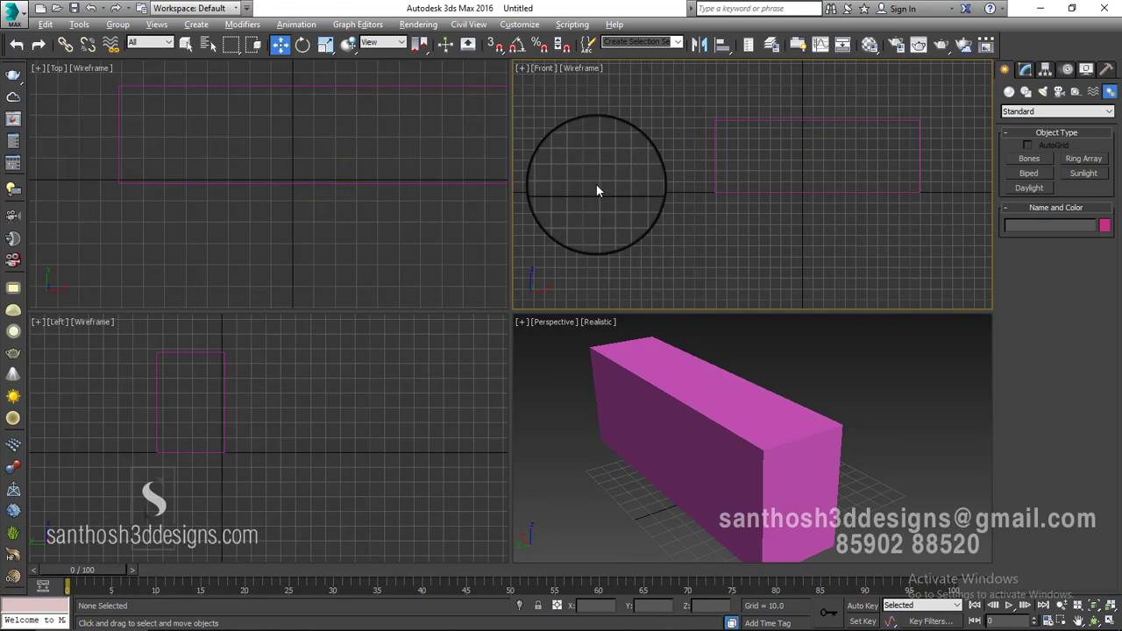
key(alt+w)
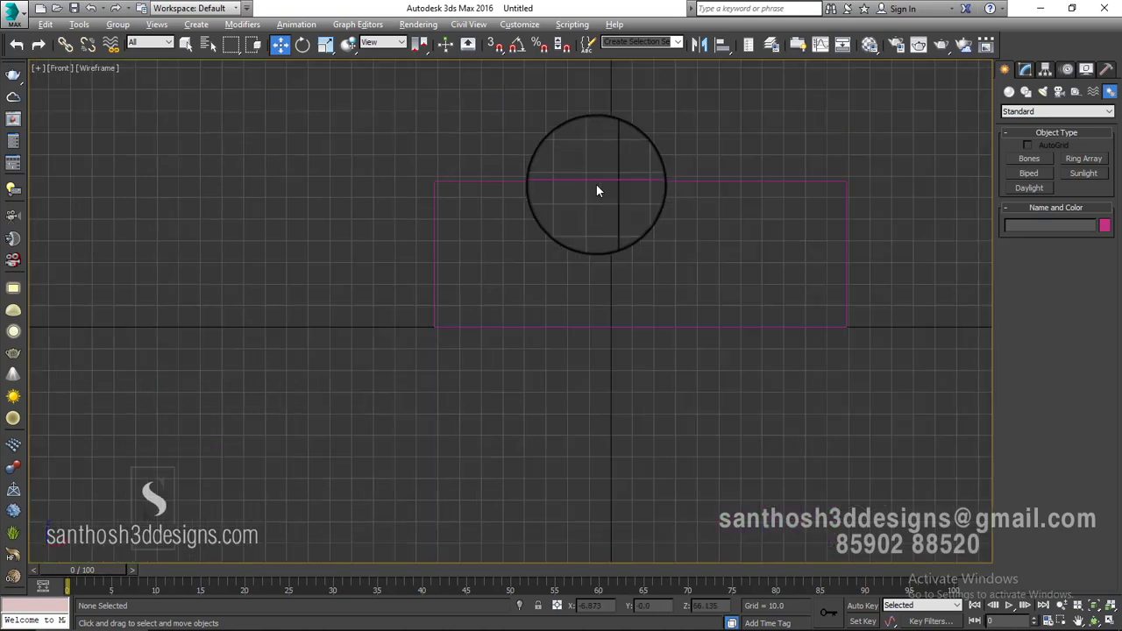
key(alt+w)
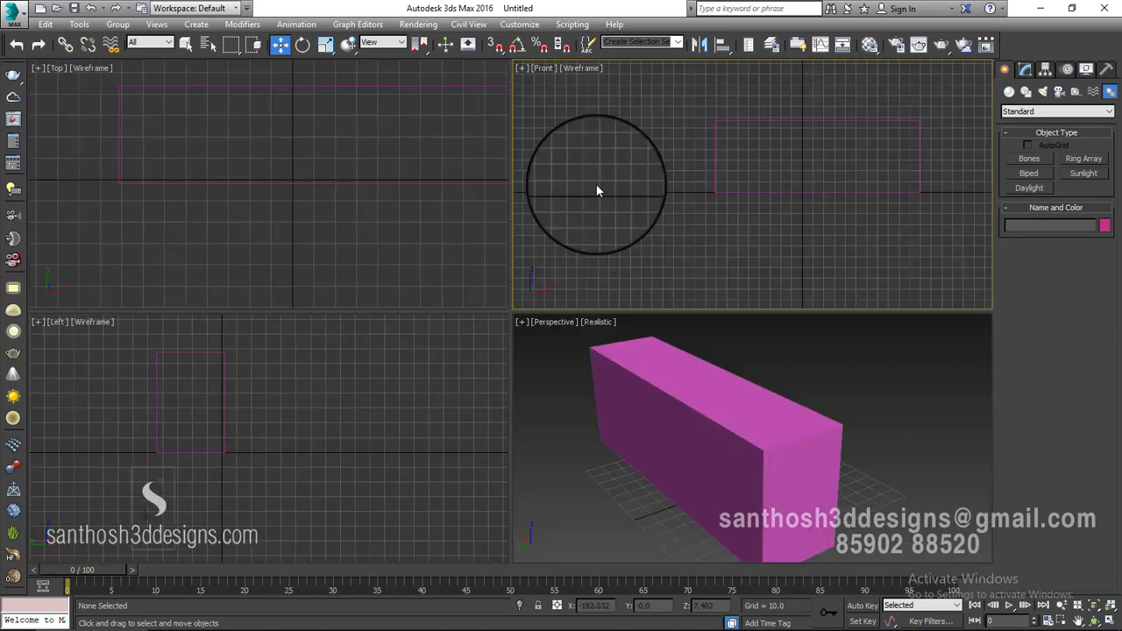
key(alt+w)
key(alt+w)
key(alt+w)
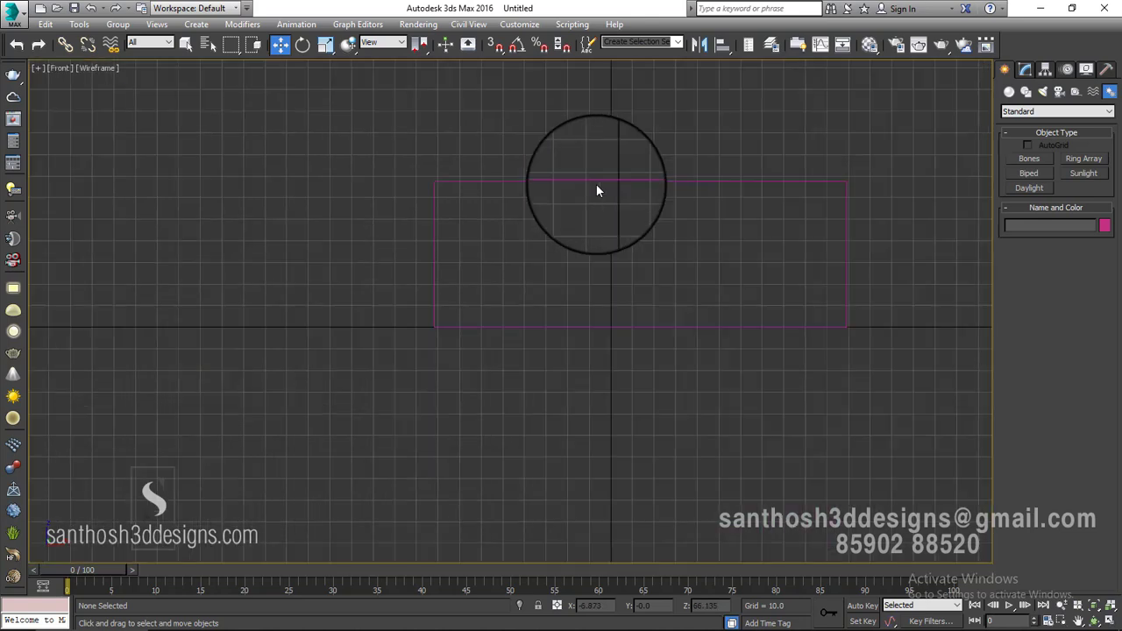
key(alt+w)
- Toggle the grid off and back on in the Top viewport and in the Front viewport
middle_drag(584, 368, 609, 351)
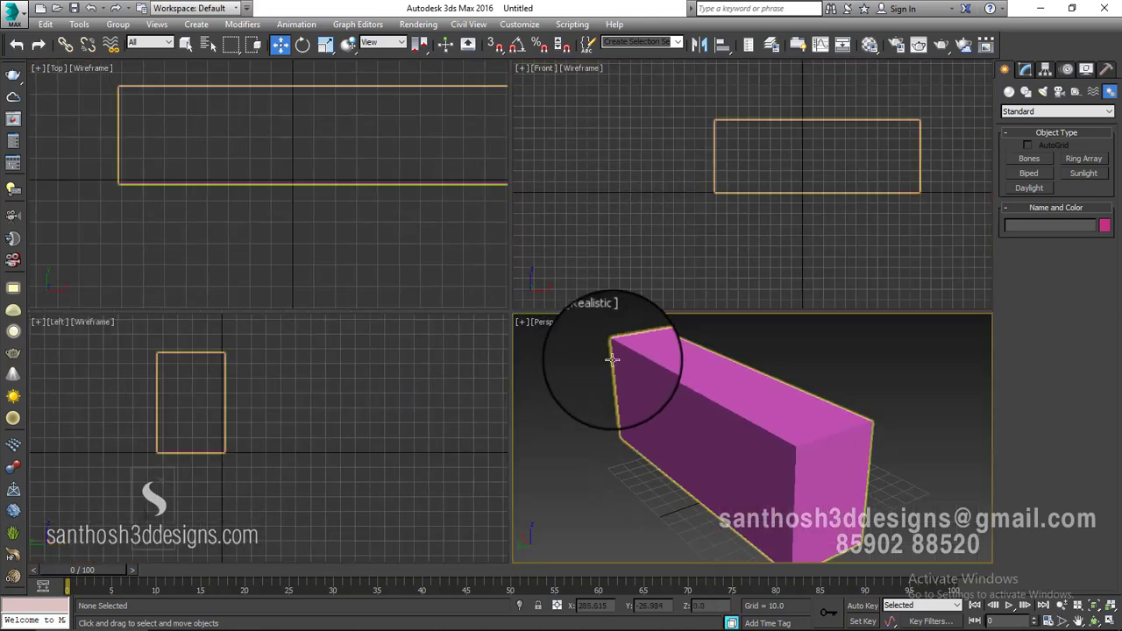
middle_drag(413, 258, 376, 236)
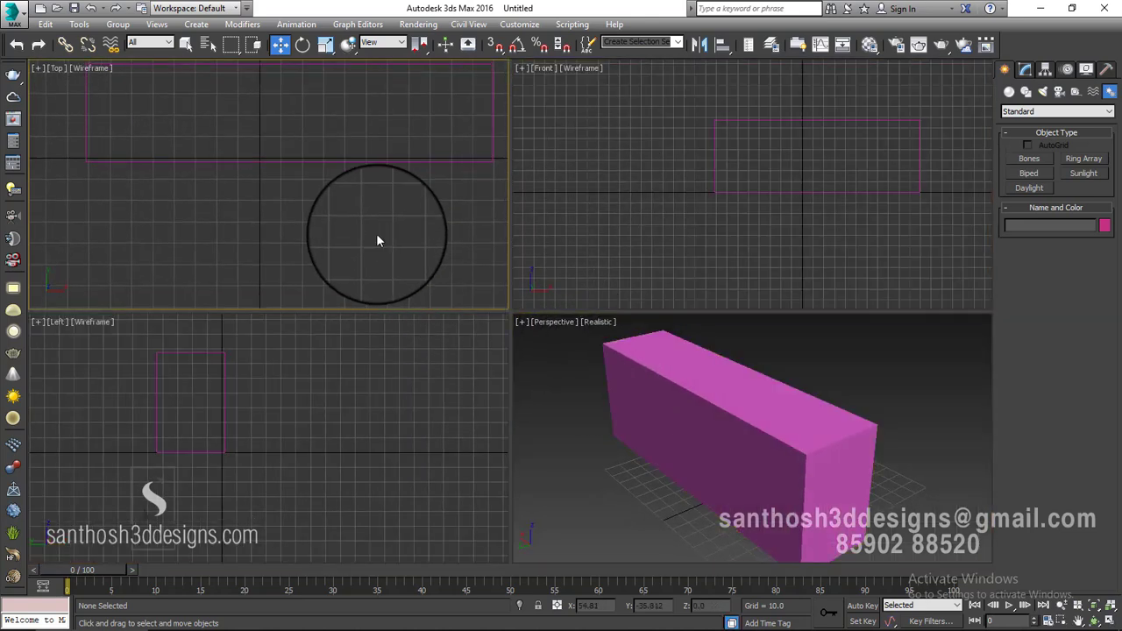
key(g)
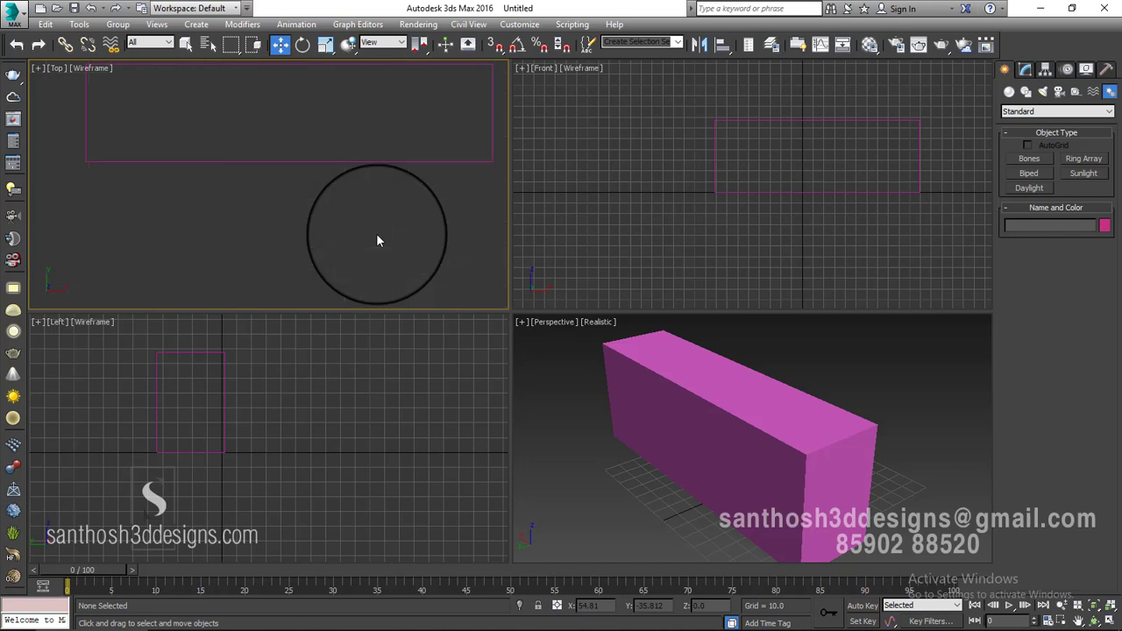
key(g)
click(740, 239)
key(g)
key(g)
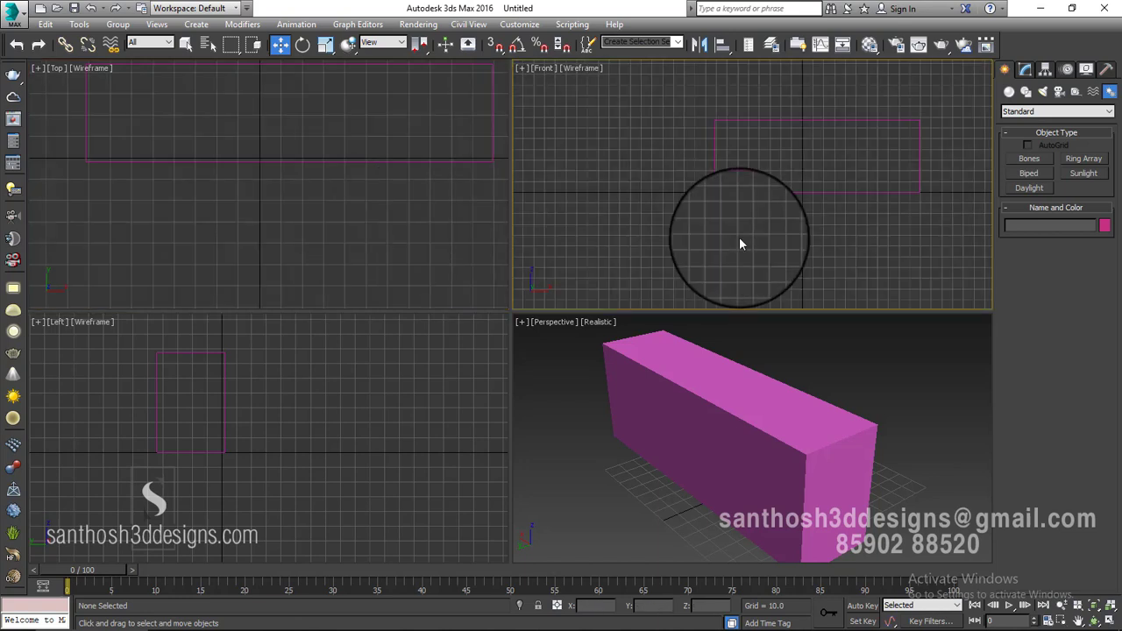
- Select the box in the Perspective viewport and rotate it about the Z axis to about 32 degrees
middle_drag(740, 239, 732, 260)
middle_drag(735, 364, 745, 421)
click(744, 420)
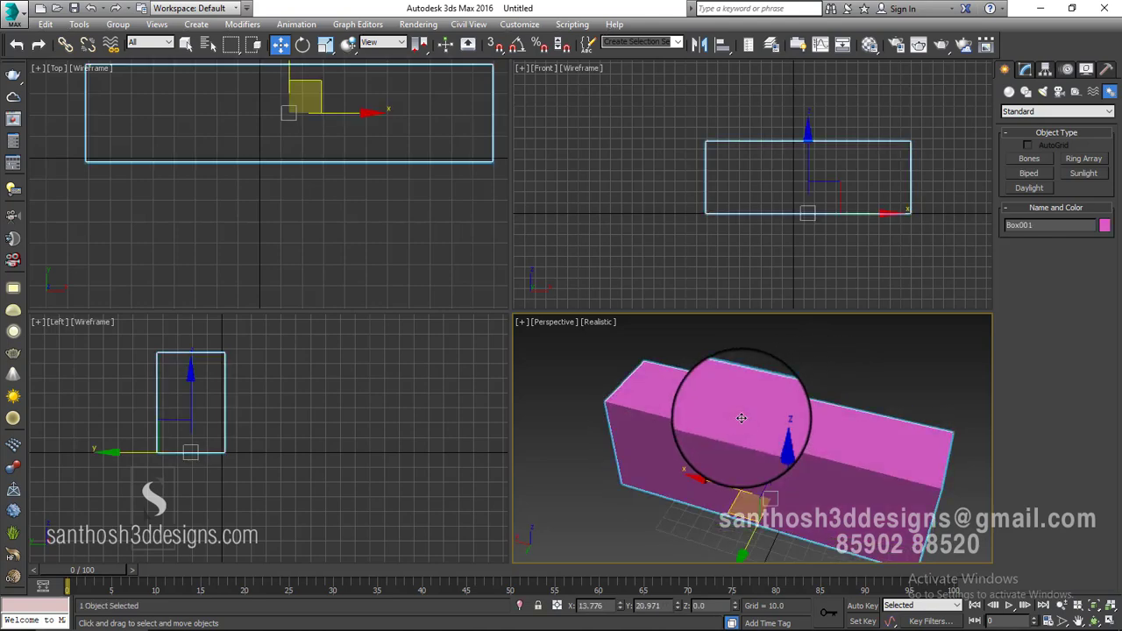
click(303, 43)
drag(720, 478, 754, 554)
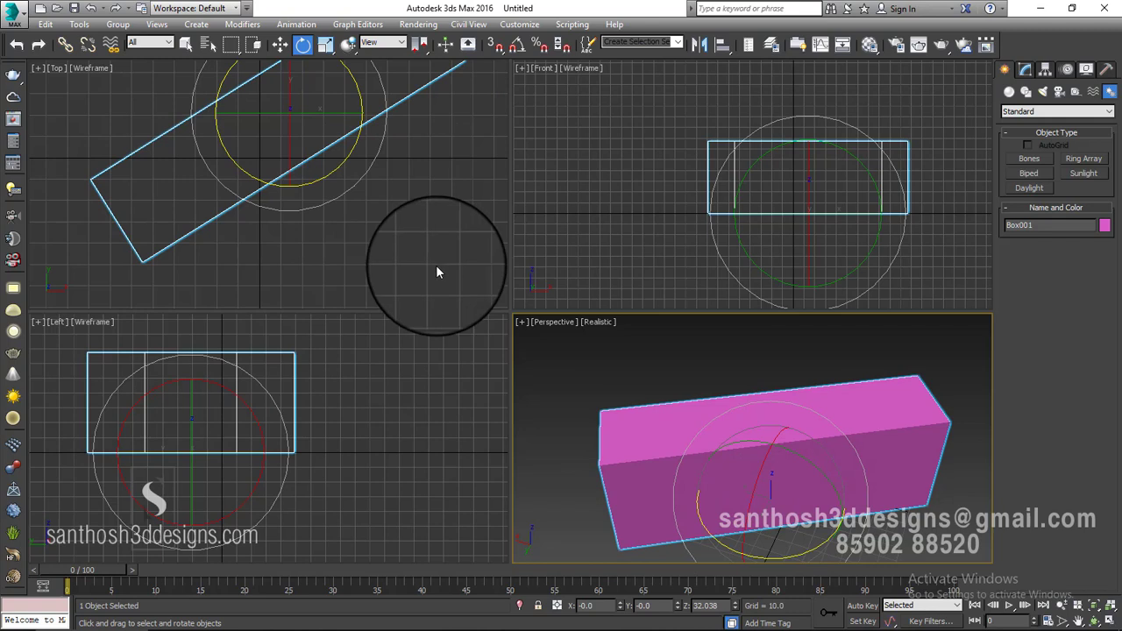
- Deselect the box and disable the Top and Left viewports
click(373, 220)
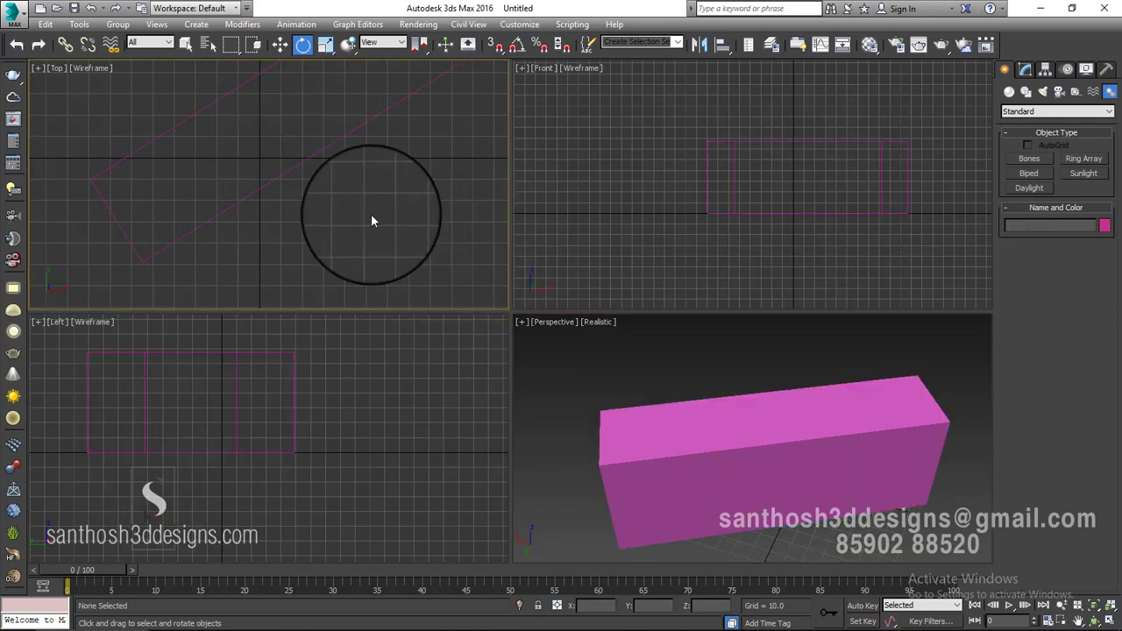
key(d)
click(205, 466)
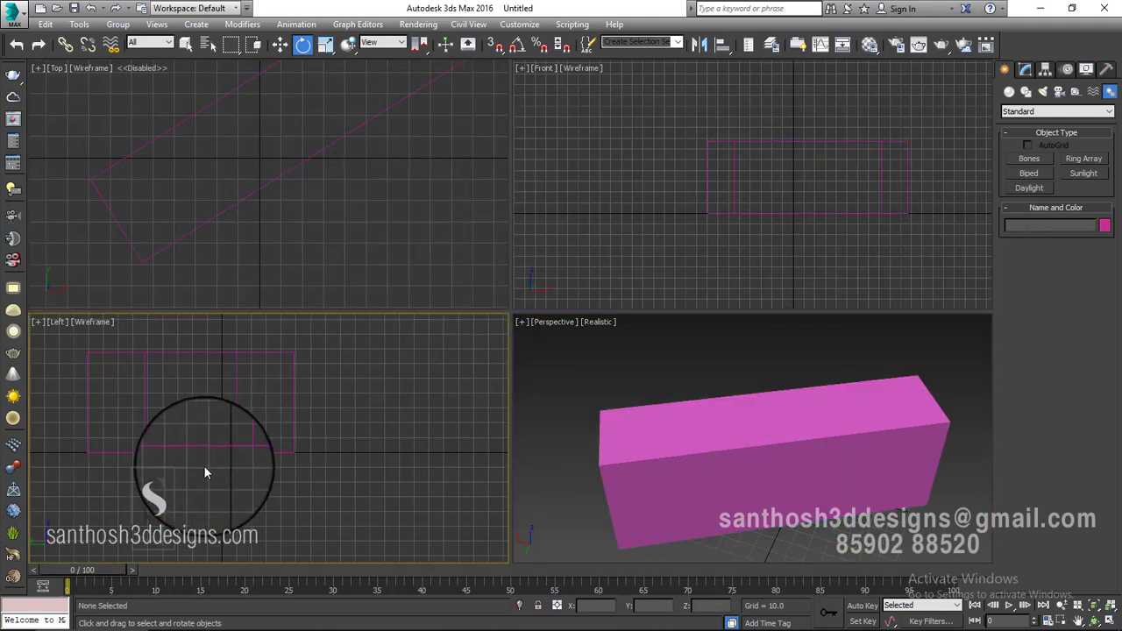
key(d)
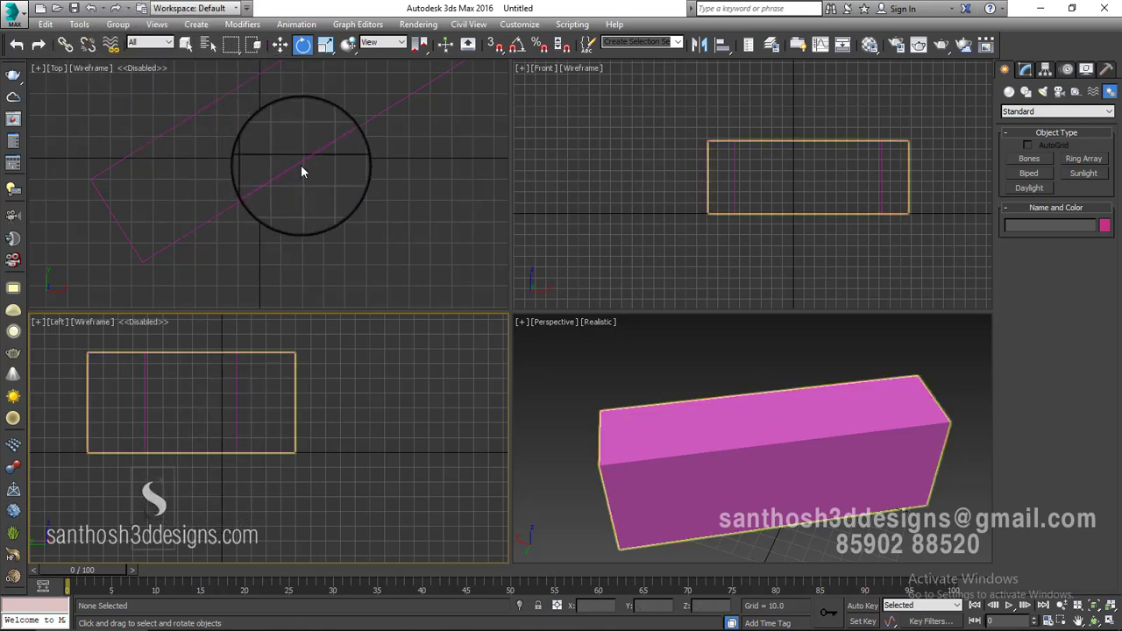
- Rotate the box about the Z axis to about -126 degrees in the Perspective viewport, and refresh the disabled Top viewport by activating it
middle_drag(300, 164, 250, 175)
scroll(303, 195, down, 2)
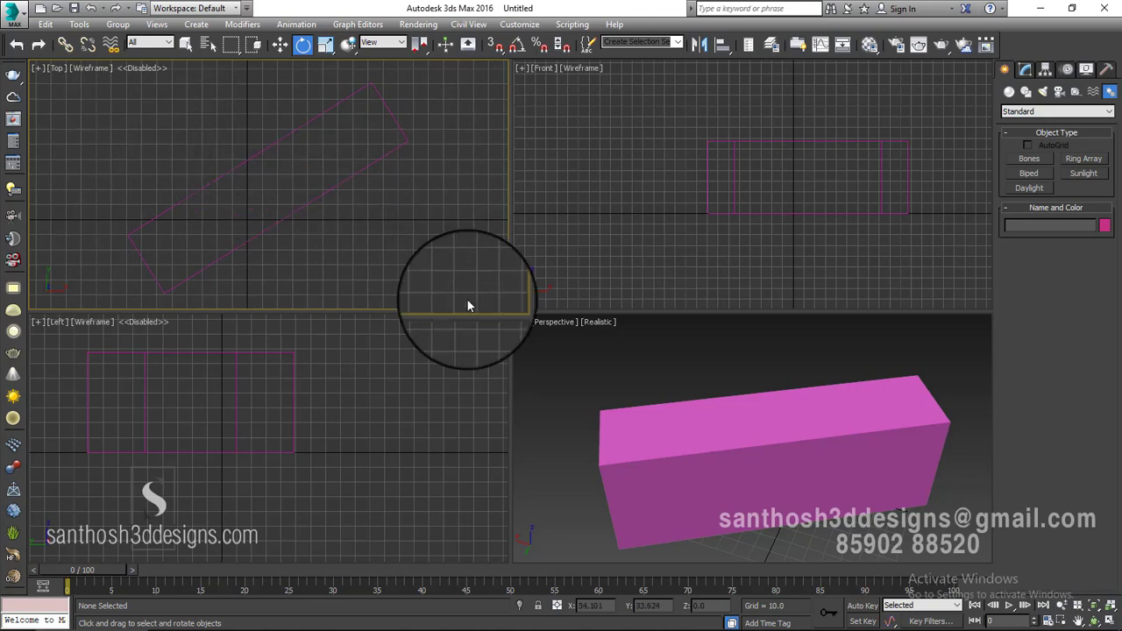
scroll(468, 298, down, 3)
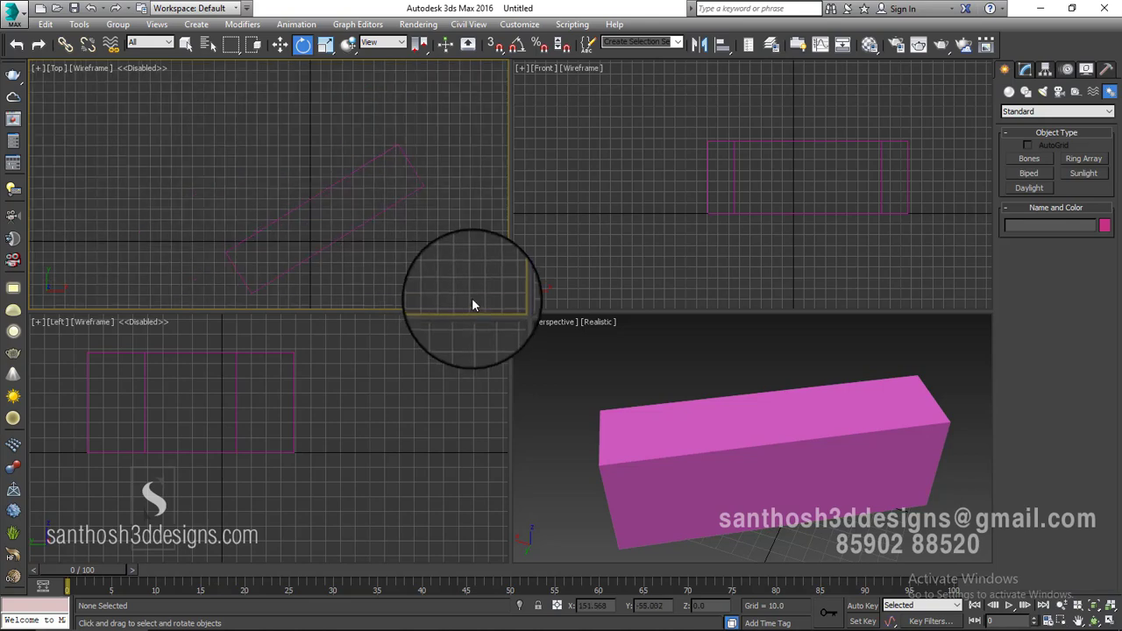
click(827, 440)
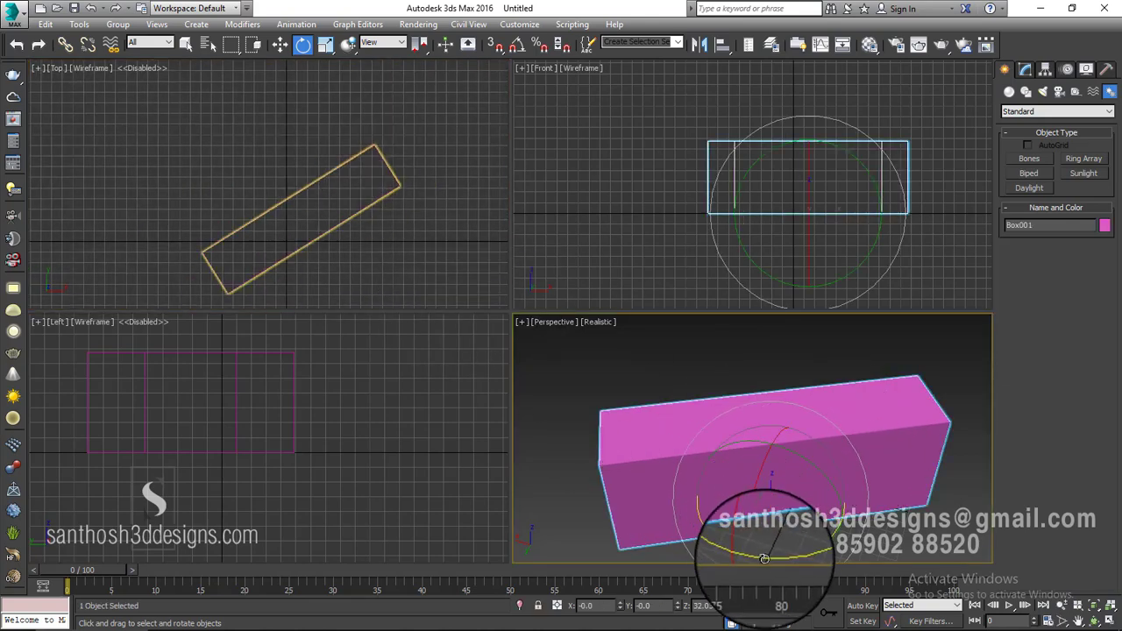
drag(764, 558, 615, 461)
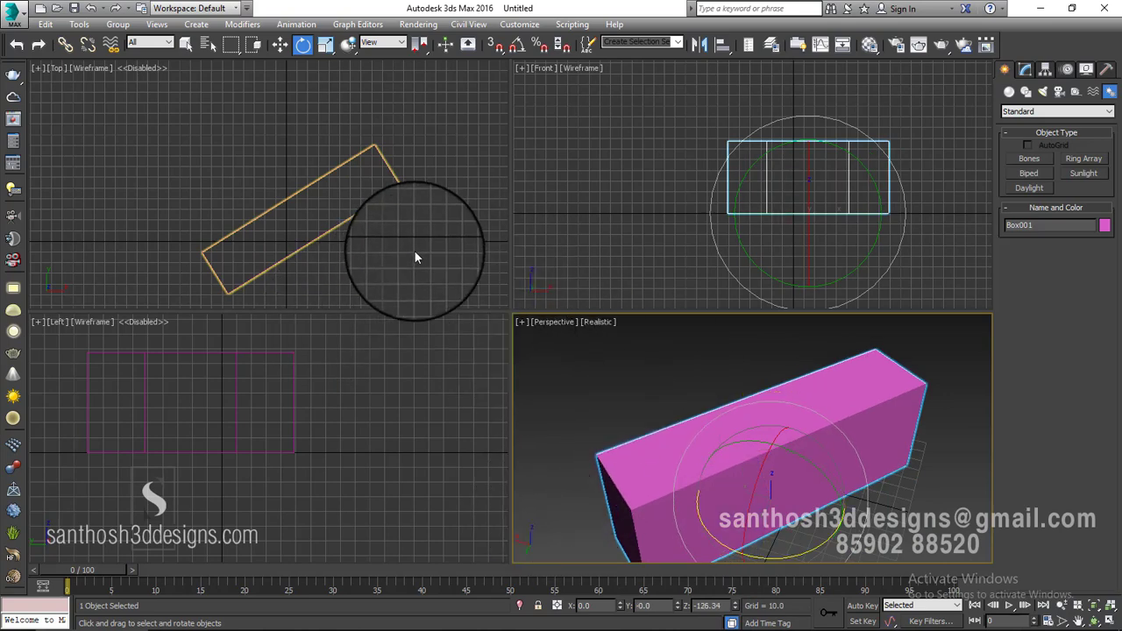
right_click(318, 201)
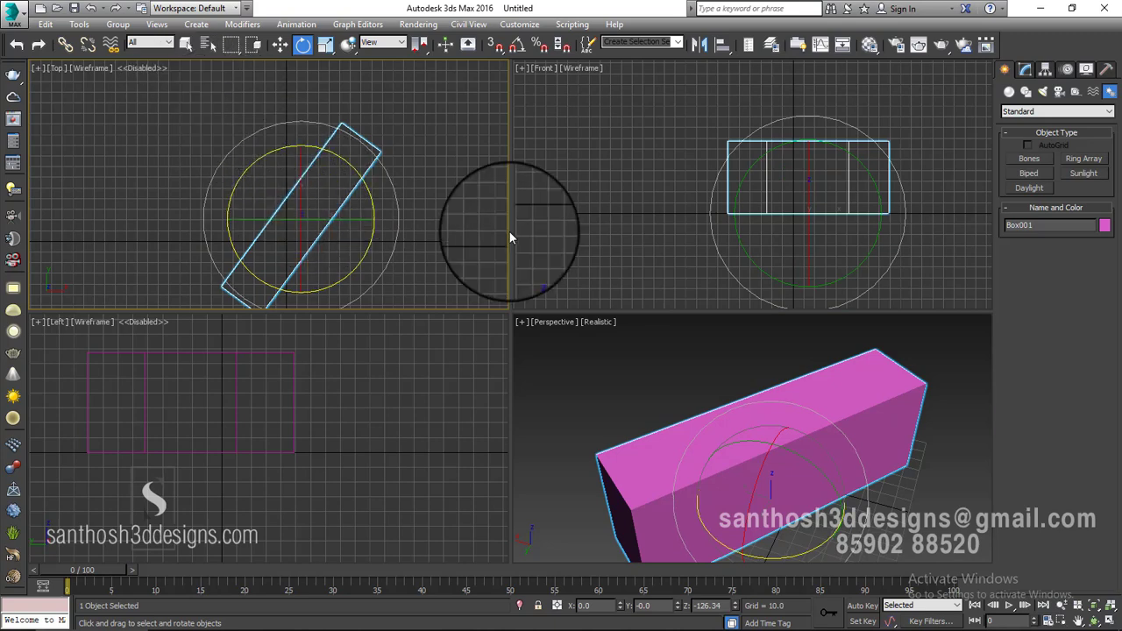
- Rotate the box further about the Z axis in the Perspective viewport, and activate the disabled Top and Left viewports to refresh them
right_click(739, 401)
drag(783, 525, 817, 550)
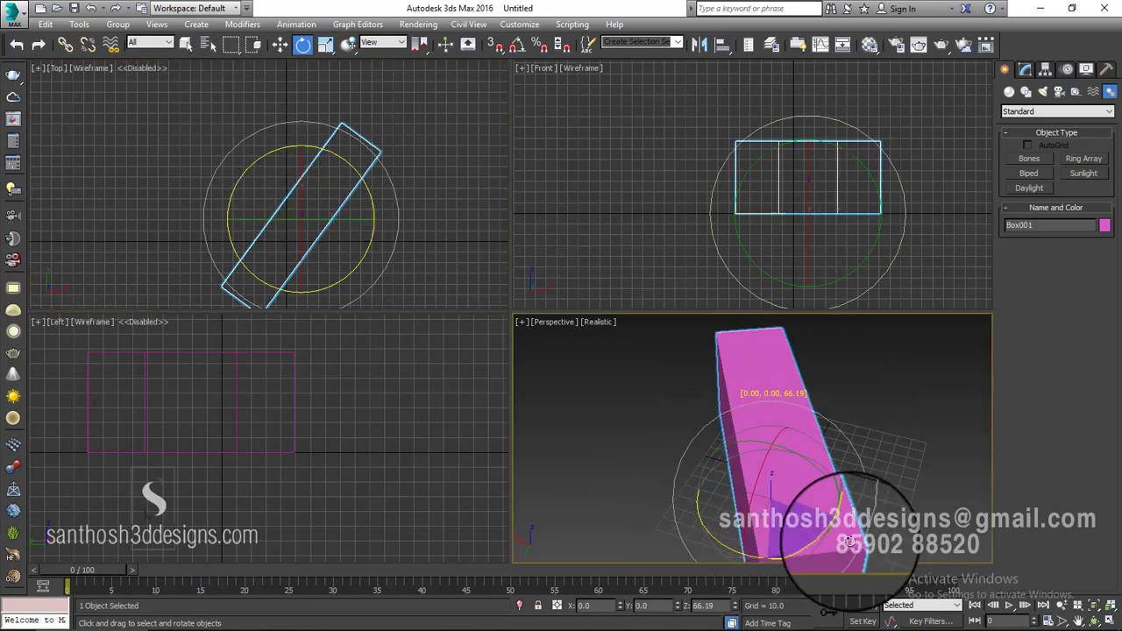
click(451, 208)
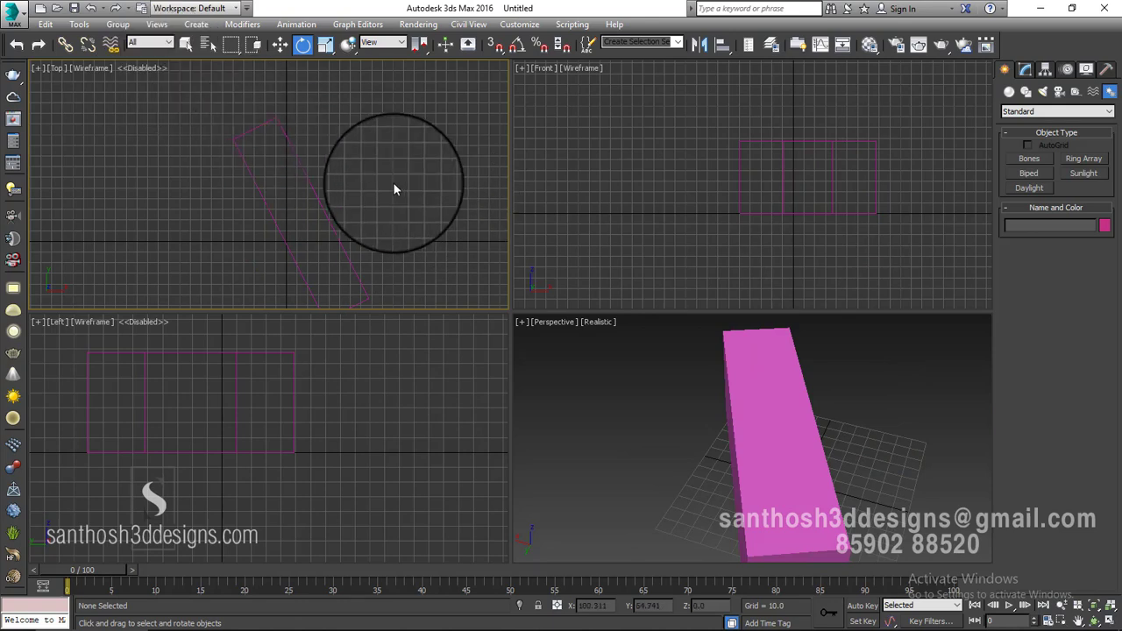
click(273, 372)
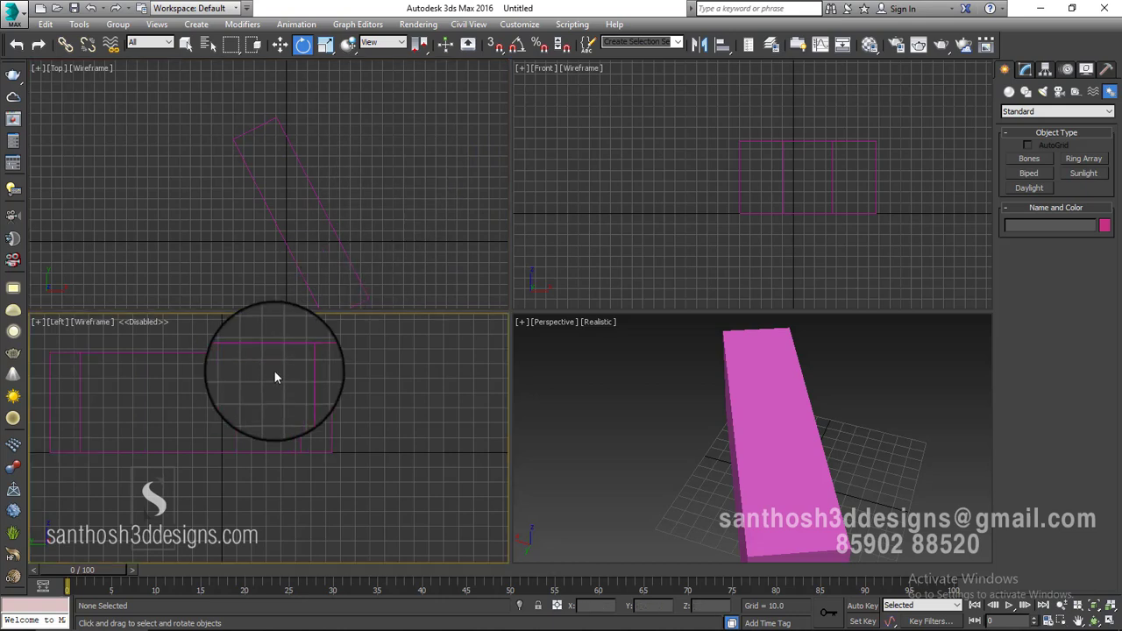
- Re-enable the disabled Left viewport and orbit the Perspective view to see the box lengthwise from the side
key(d)
middle_drag(674, 417, 839, 451)
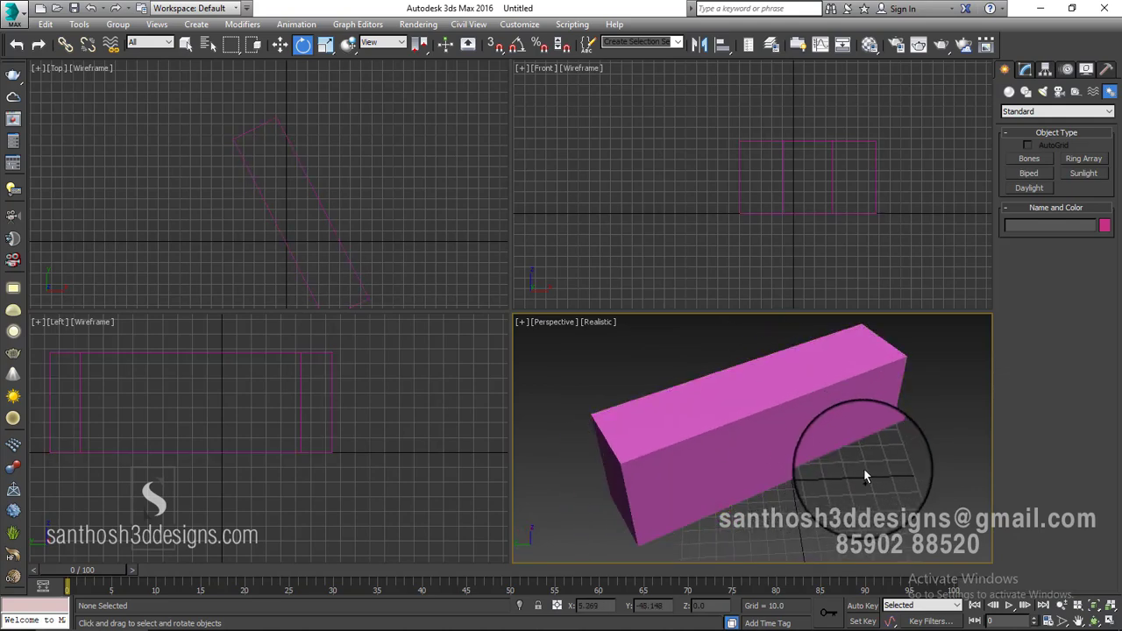
- Enter Expert Mode and maximize the Perspective viewport, and return to the normal interface with four viewports
key(ctrl+x)
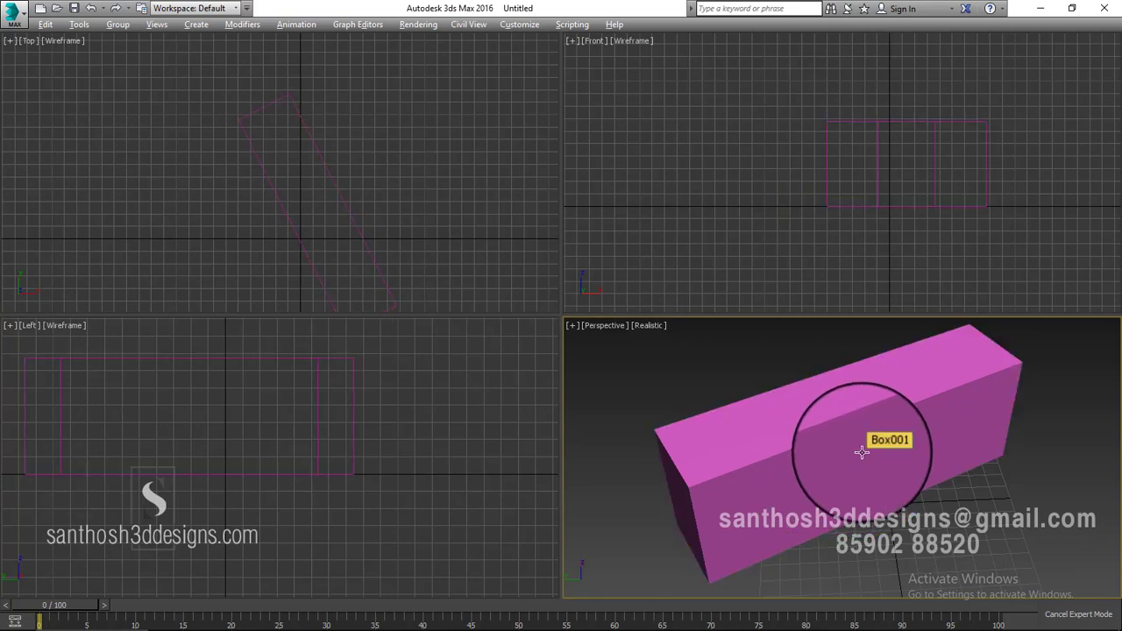
key(alt+w)
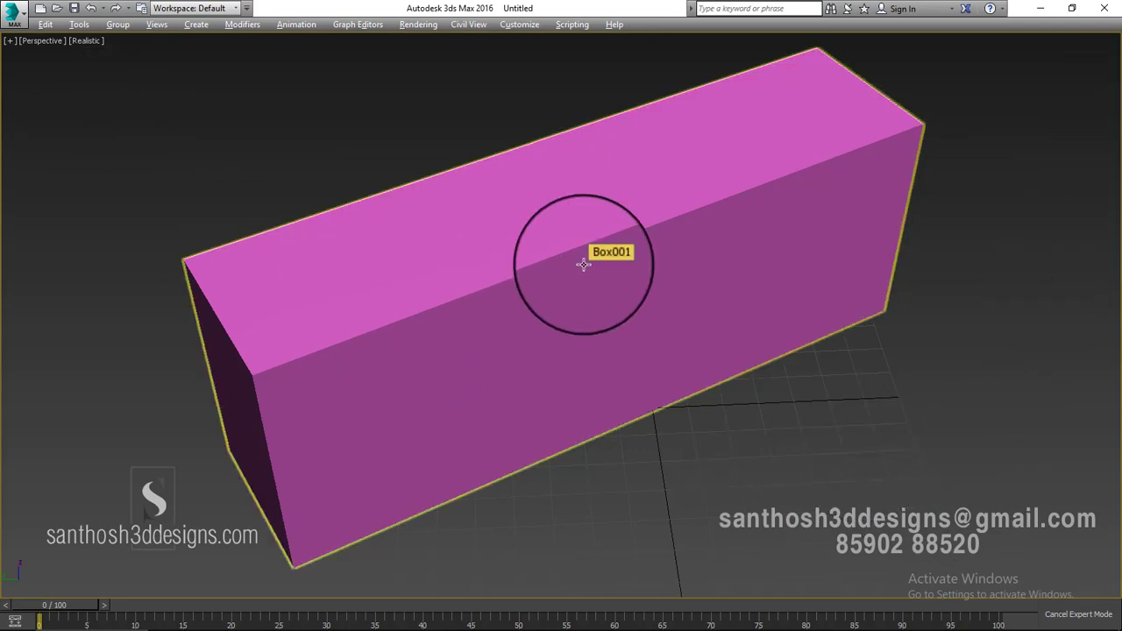
click(1075, 617)
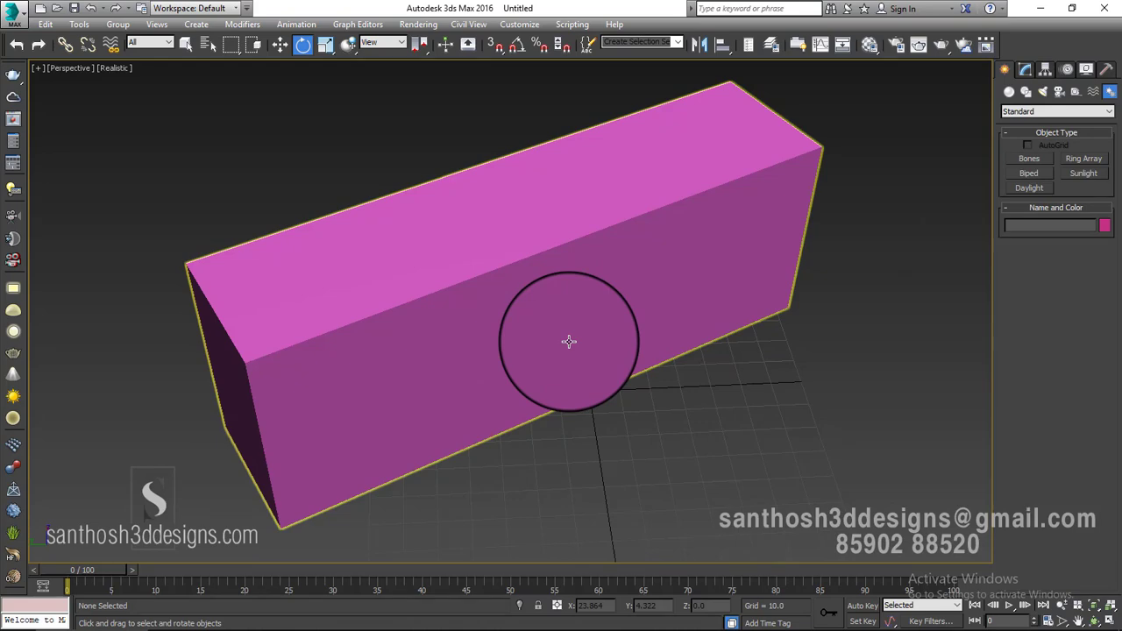
key(alt+w)
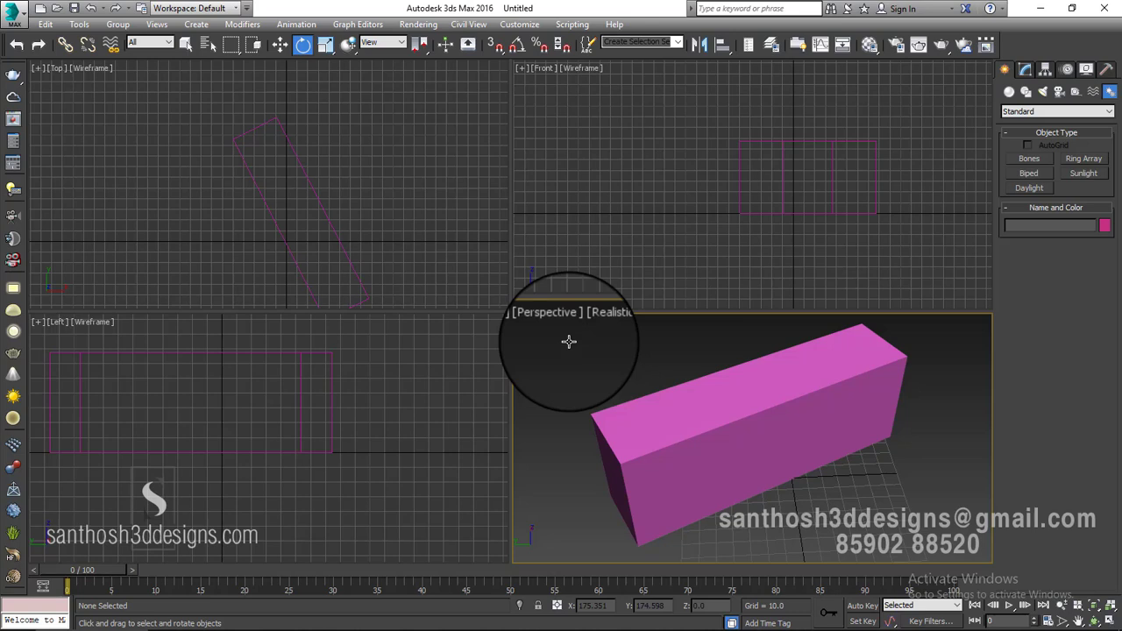
- Select the box in the Perspective viewport and inspect its X, Y and Z rotation values in the coordinate display
click(744, 491)
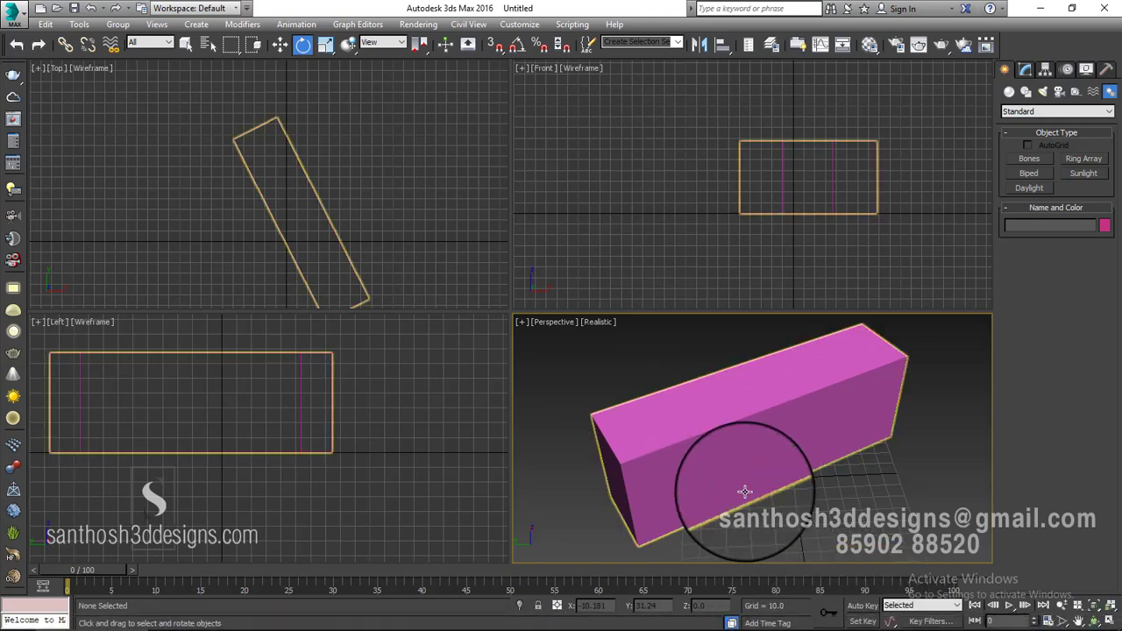
middle_click(327, 182)
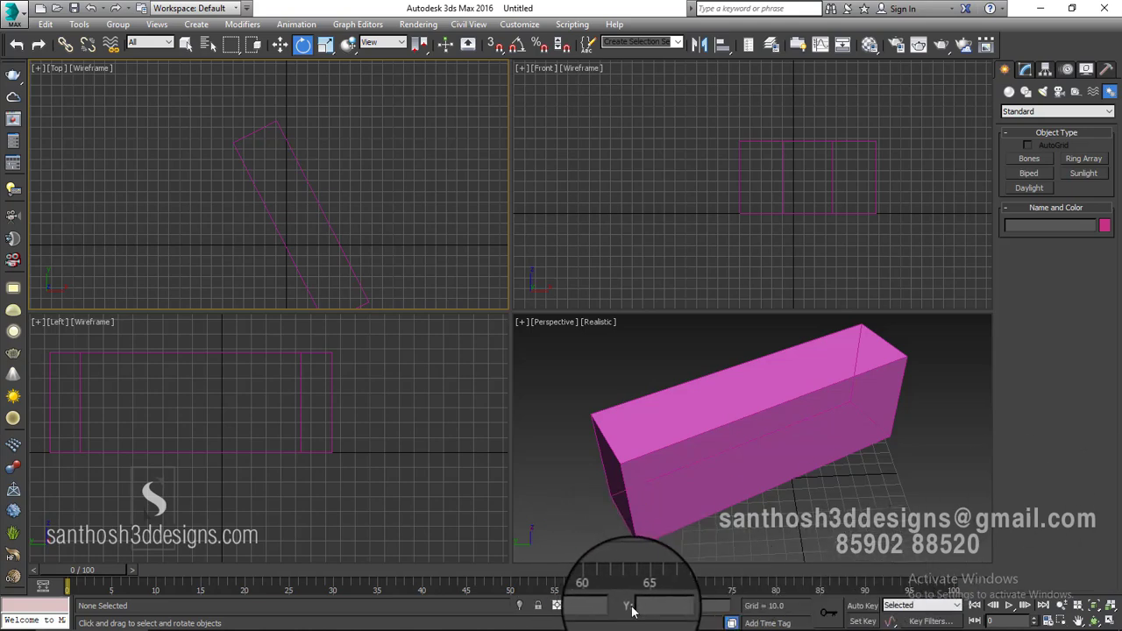
click(647, 513)
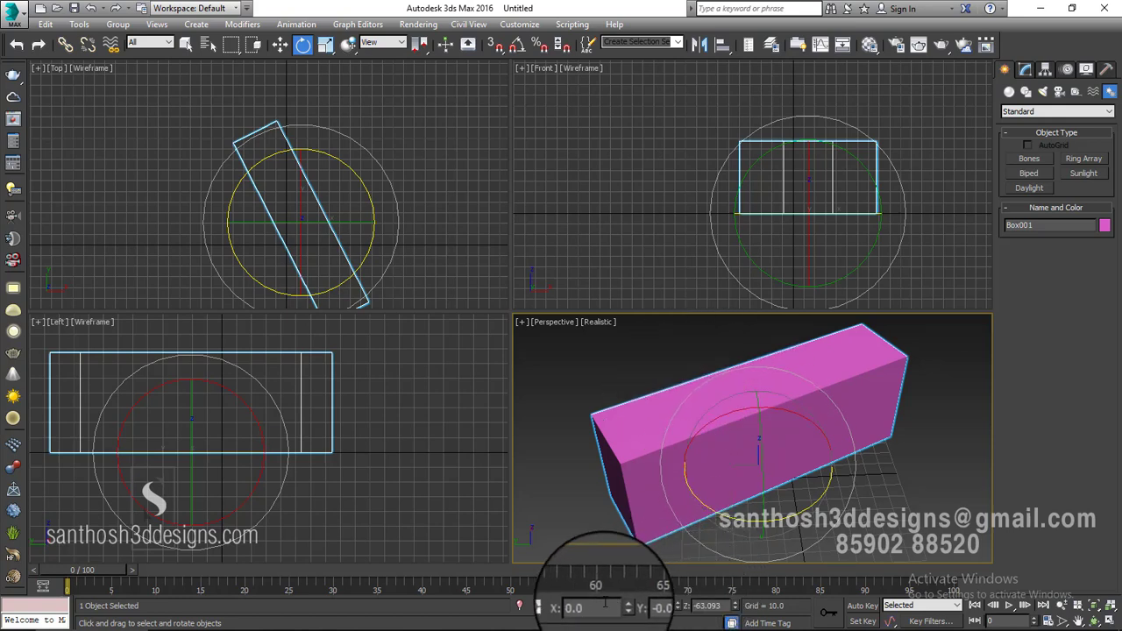
drag(607, 604, 440, 593)
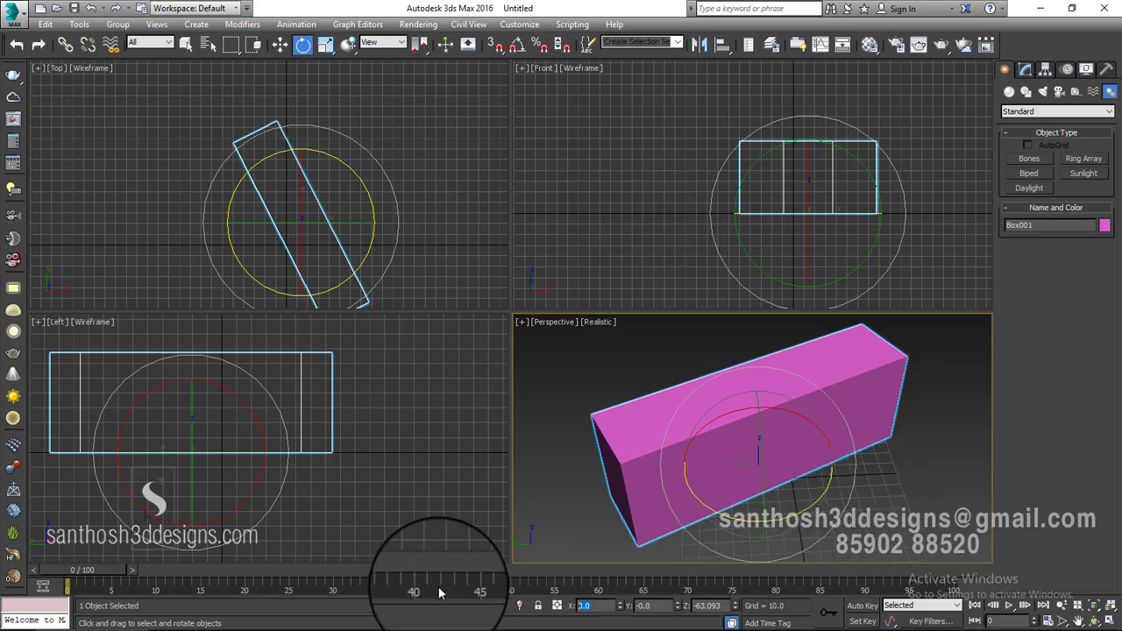
drag(657, 605, 621, 605)
drag(722, 606, 550, 604)
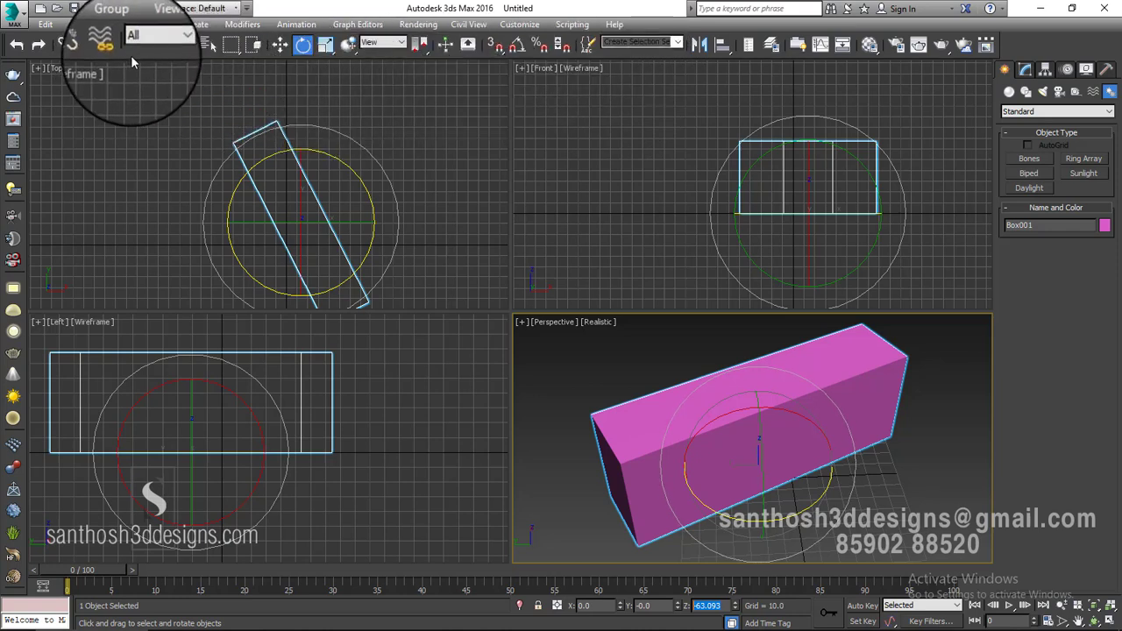
- Show and close the floating Layers toolbar, and do the same with the Axis Constraints toolbar
right_click(627, 50)
click(612, 49)
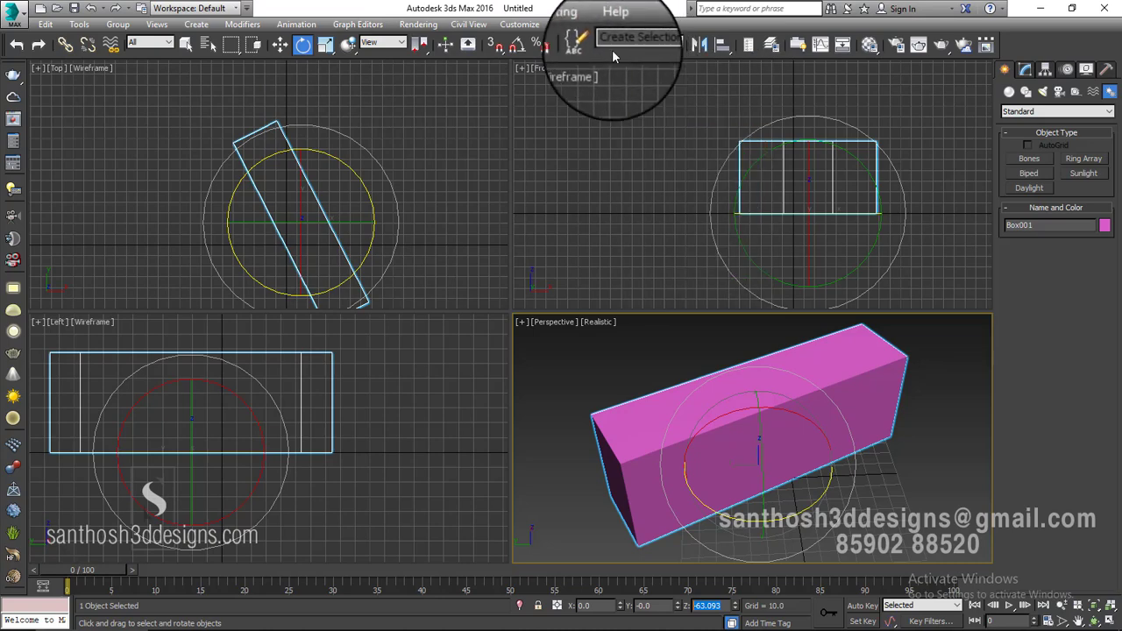
right_click(613, 52)
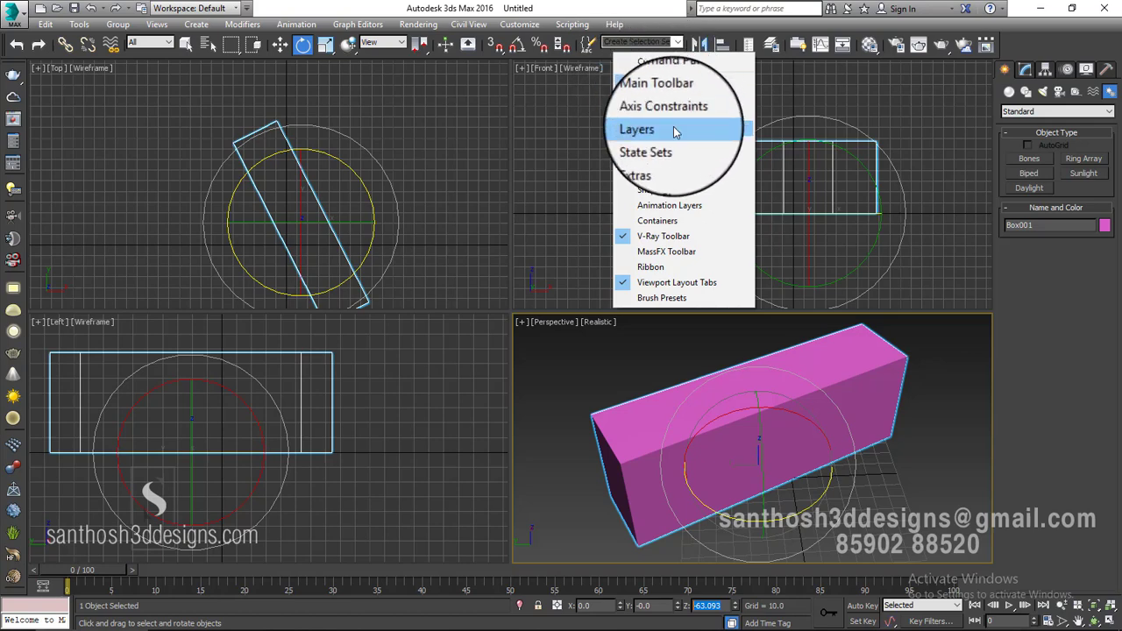
click(665, 132)
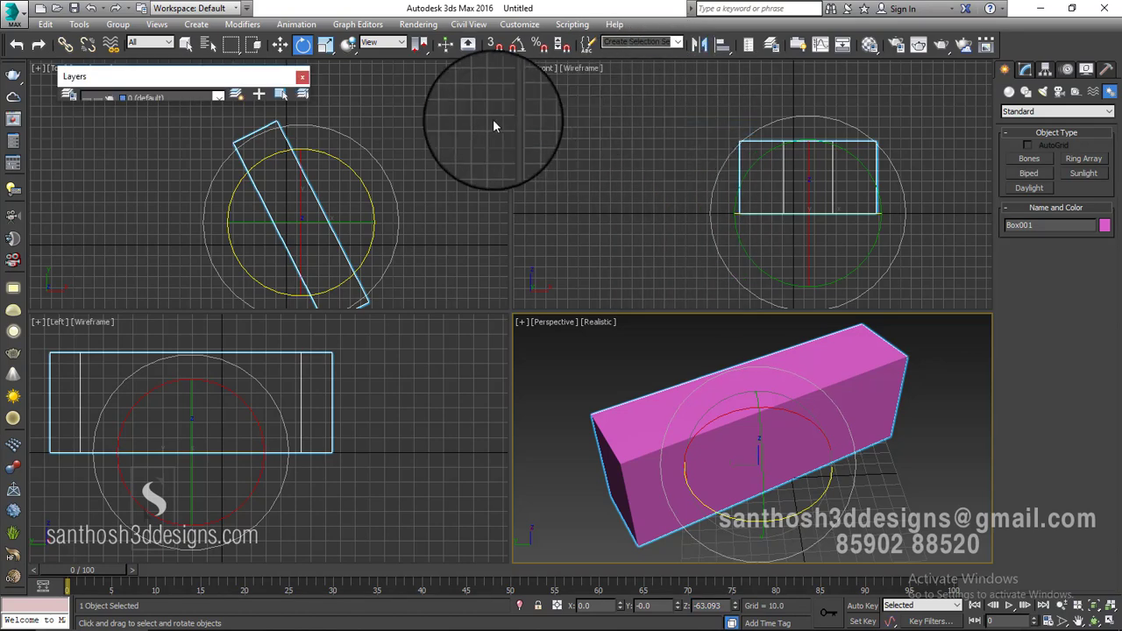
click(302, 78)
right_click(646, 57)
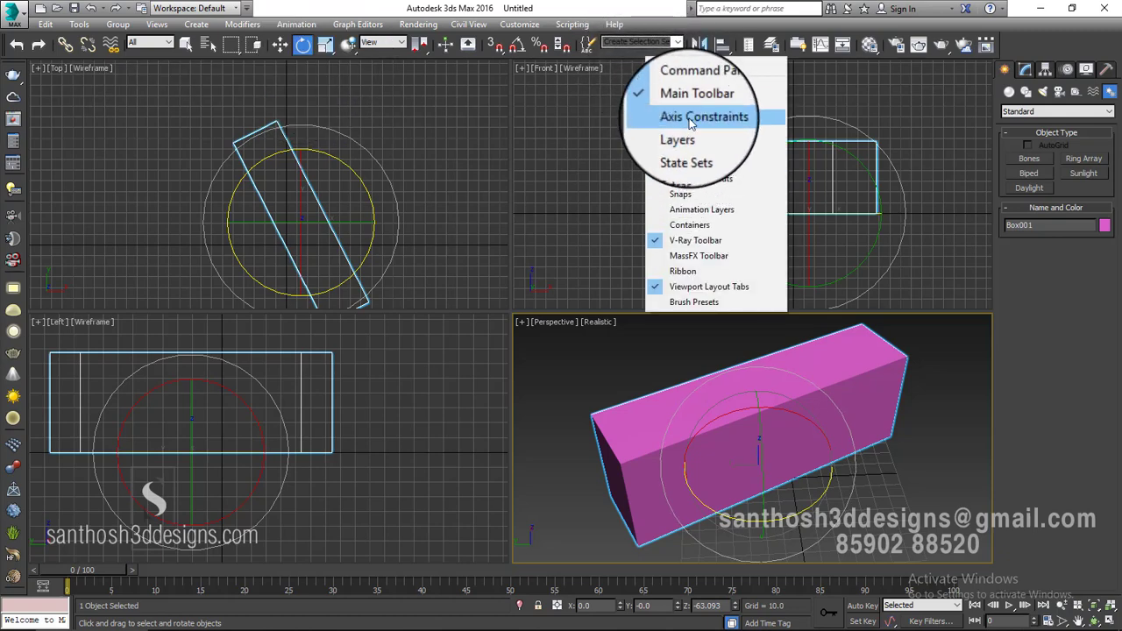
click(693, 117)
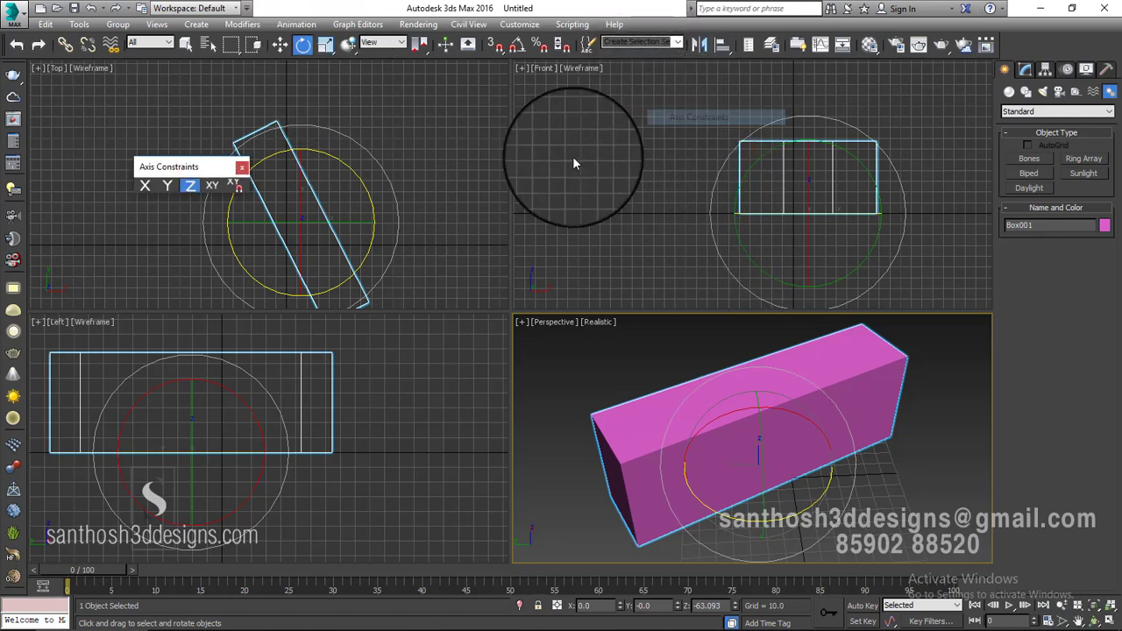
click(243, 170)
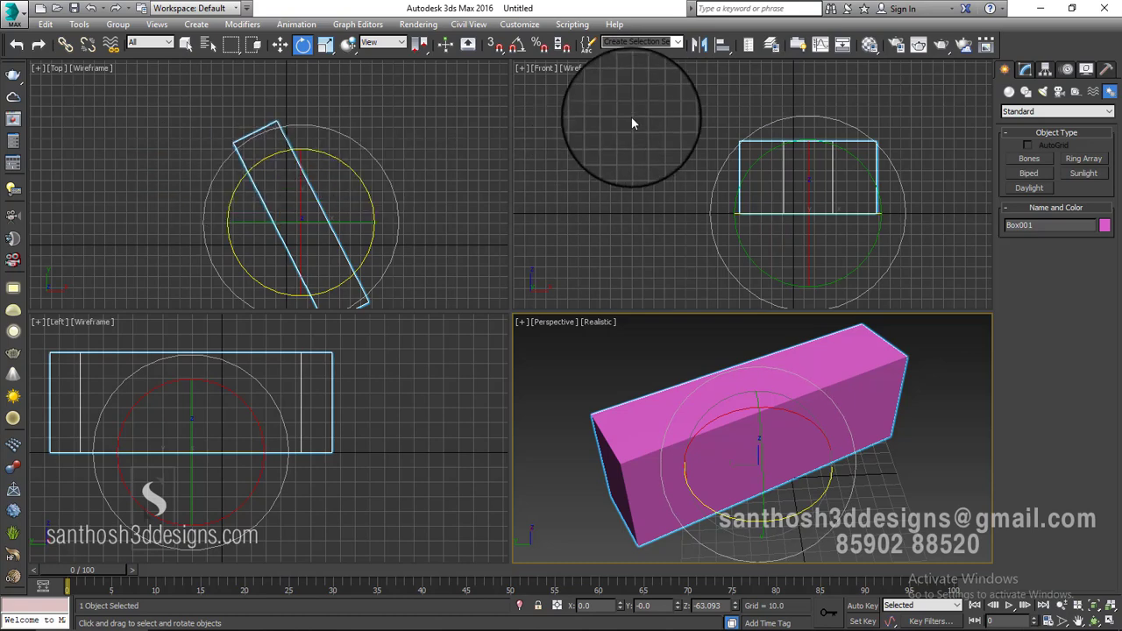
- Show the floating Containers toolbar and close it, and dismiss the list of available toolbars
right_click(637, 53)
click(704, 224)
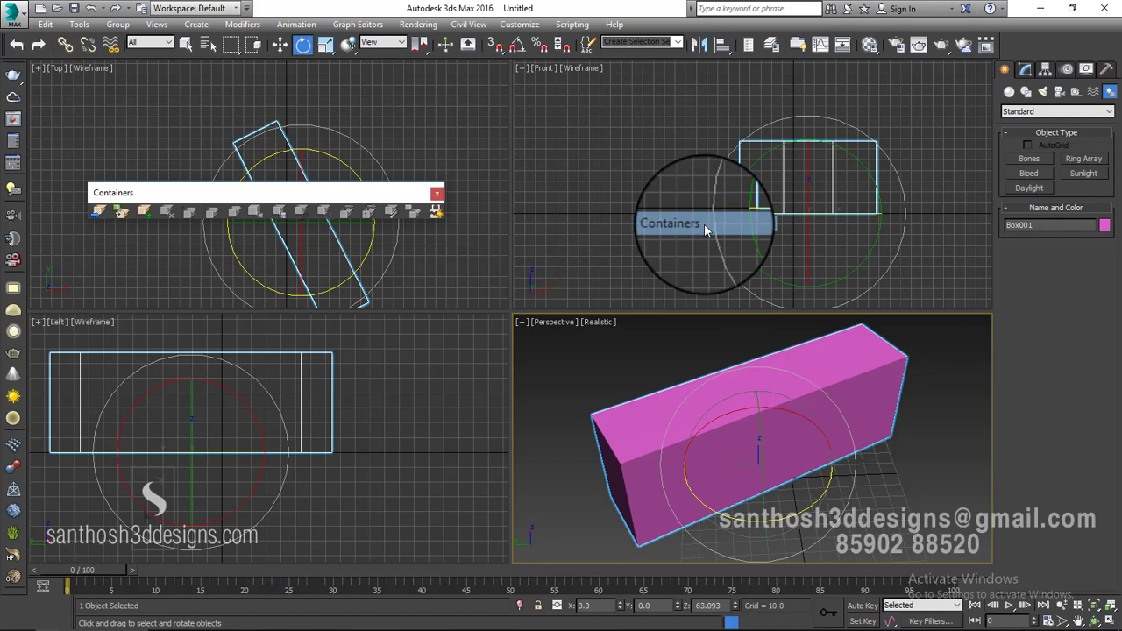
click(436, 193)
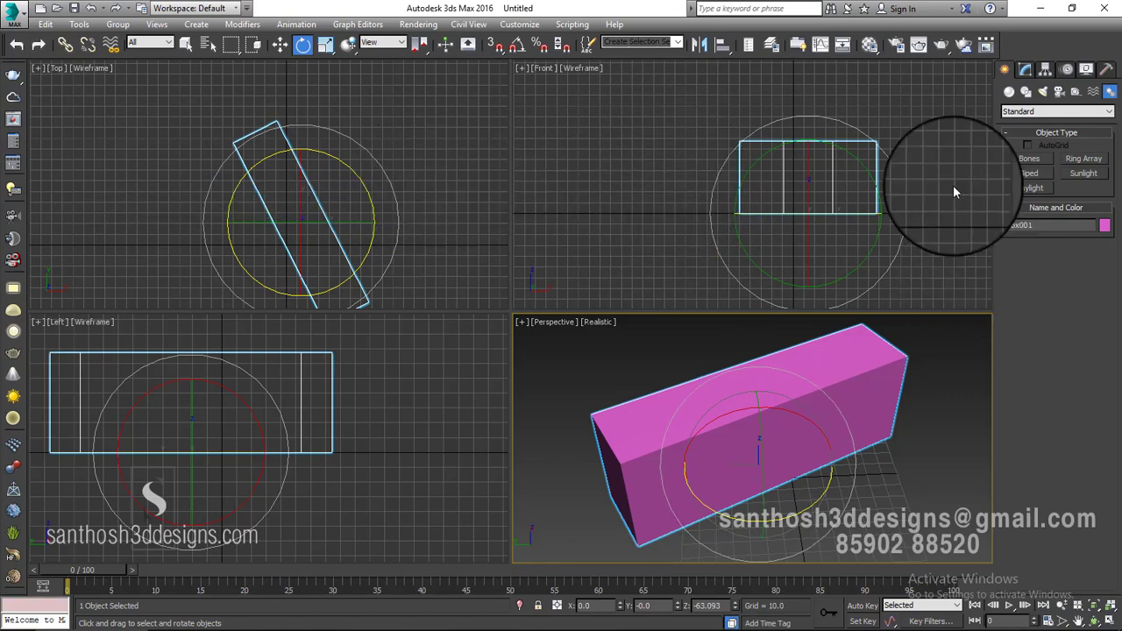
right_click(653, 52)
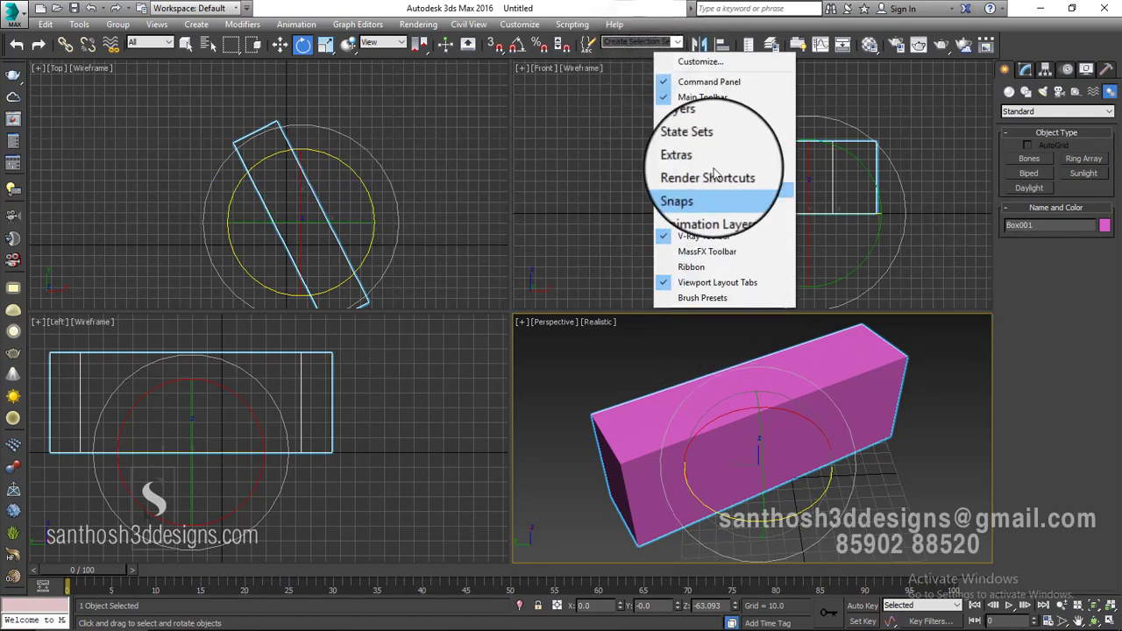
click(634, 67)
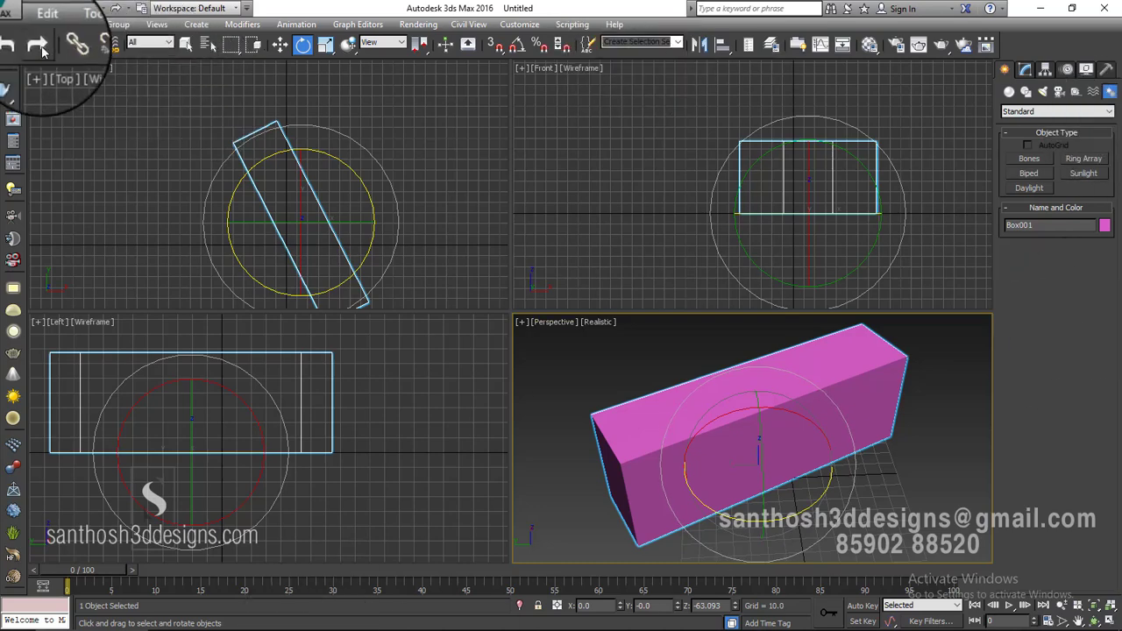
- Reset the scene to an empty one without saving the changes
click(13, 12)
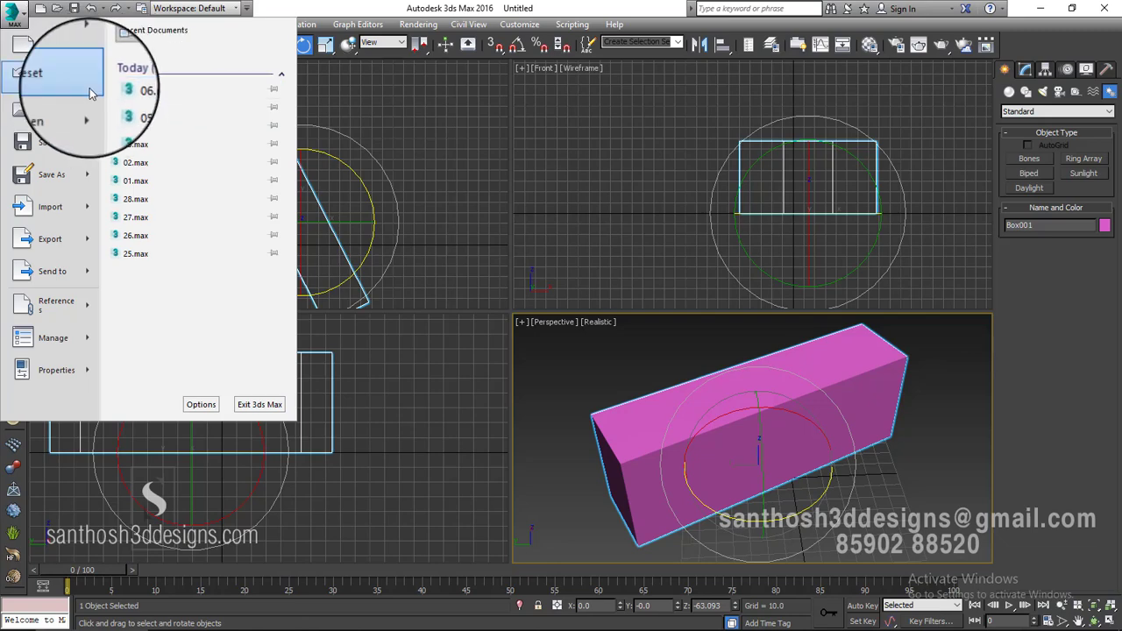
click(457, 112)
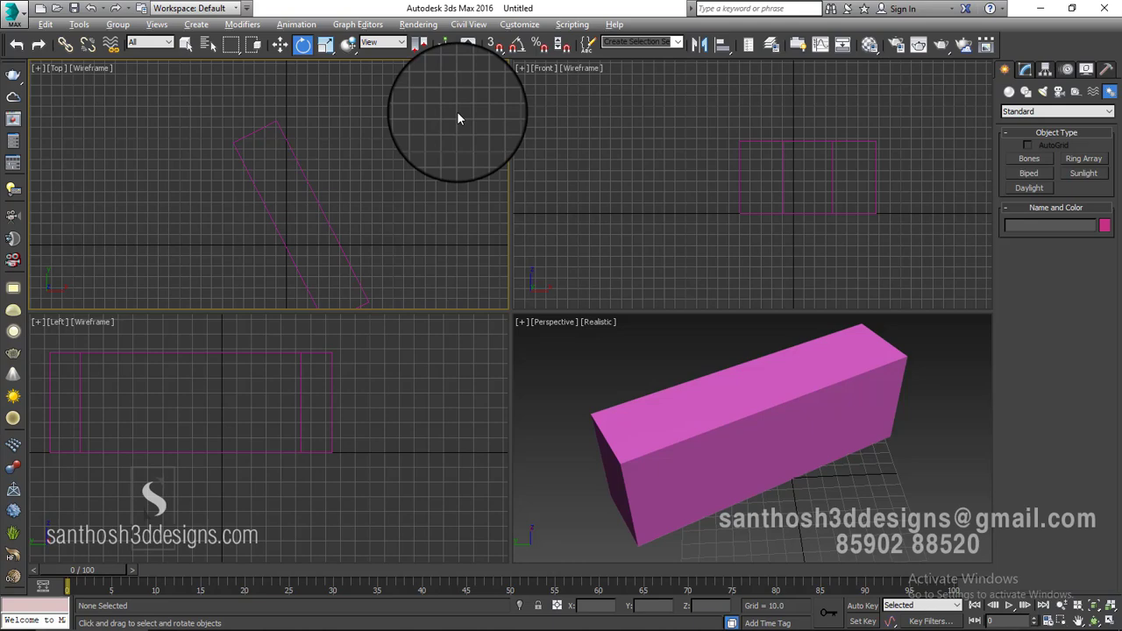
key(alt+f)
key(r)
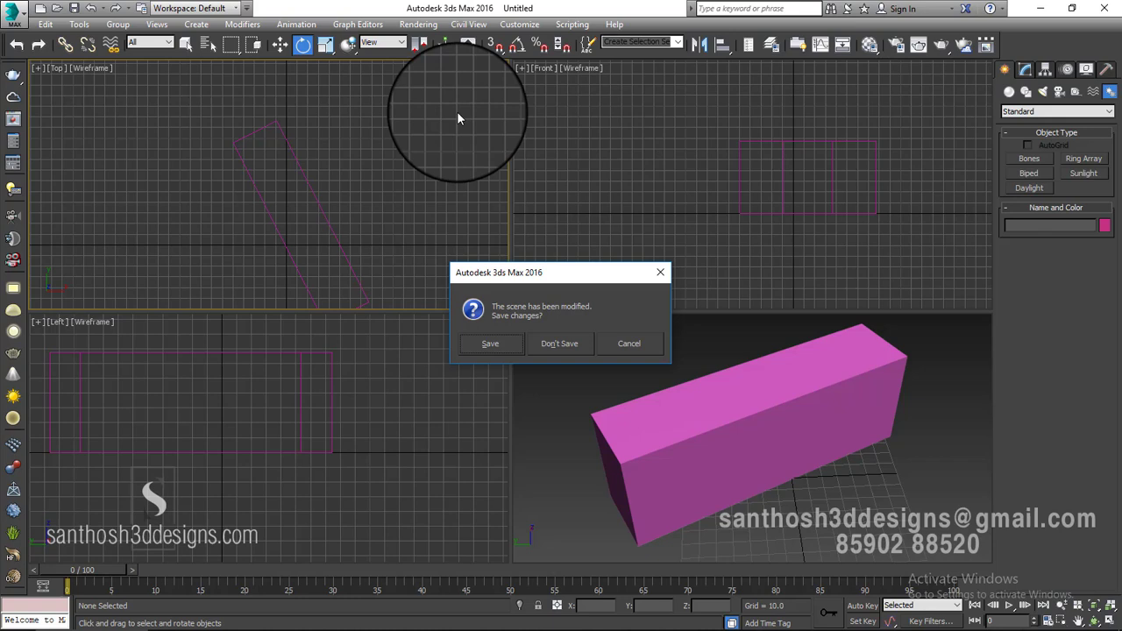
key(Tab)
key(Return)
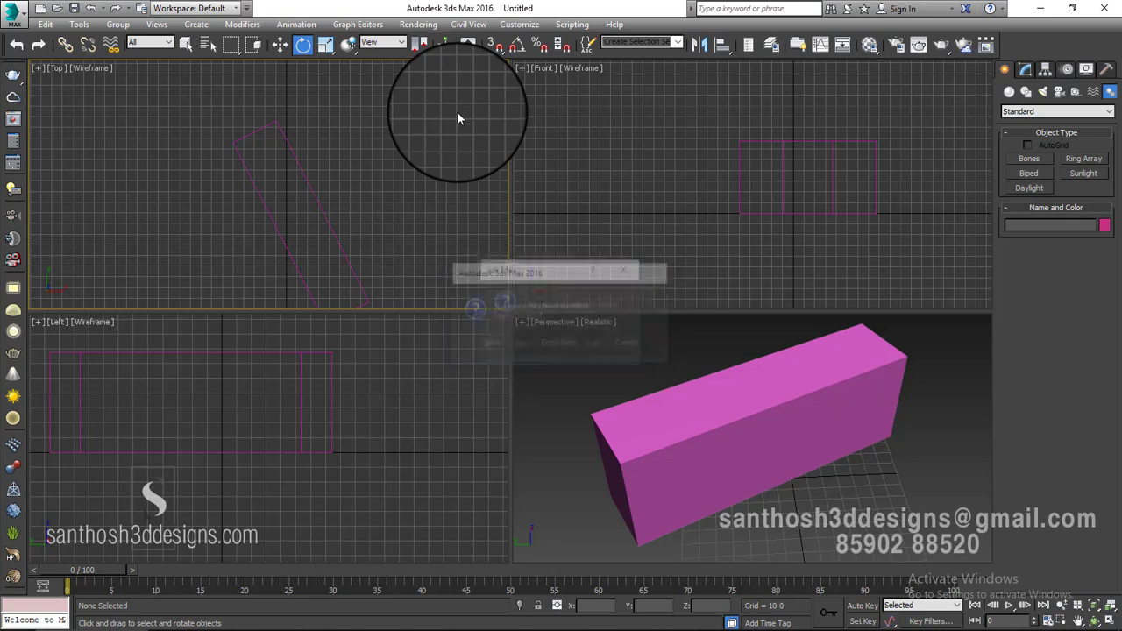
key(Return)
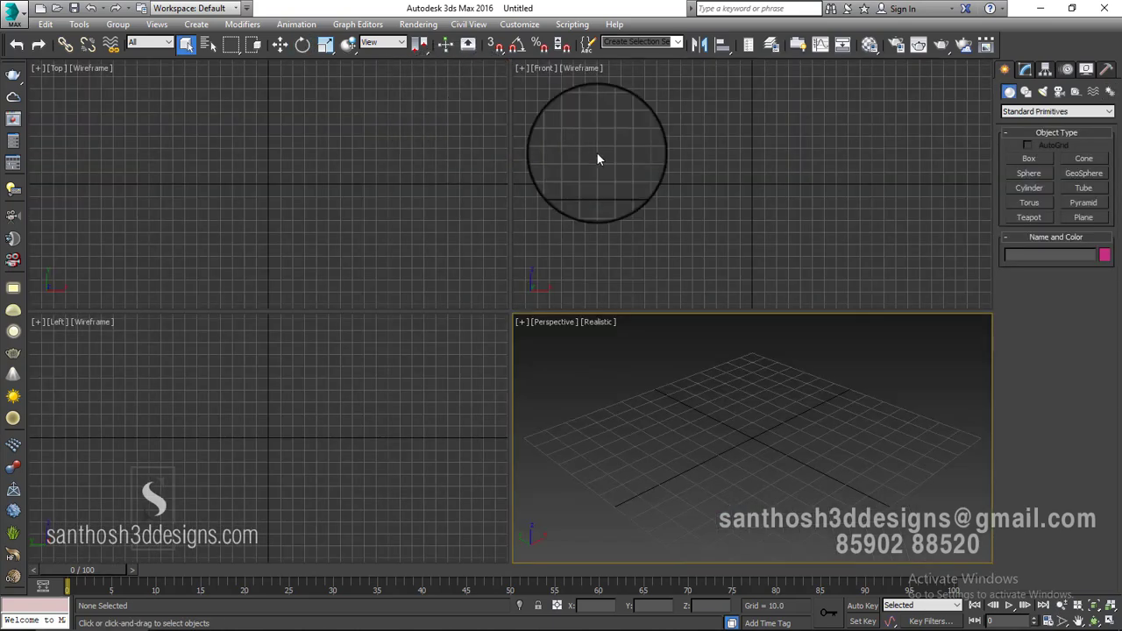
- Maximize the Front viewport and switch it through the Bottom and Left views to the Top view
click(190, 184)
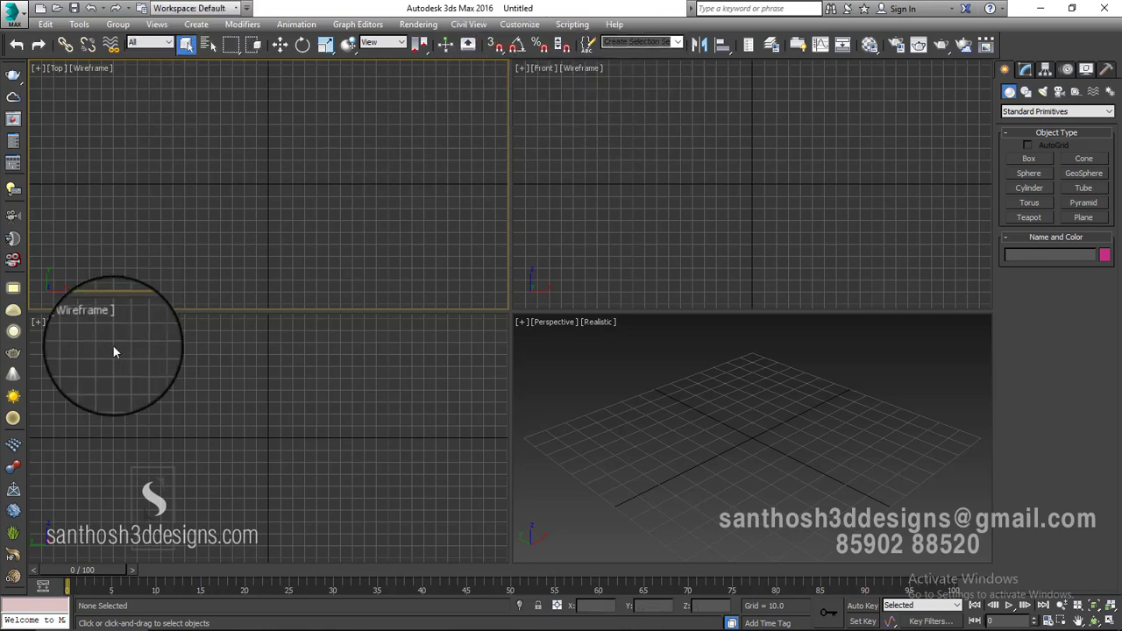
click(58, 322)
click(732, 298)
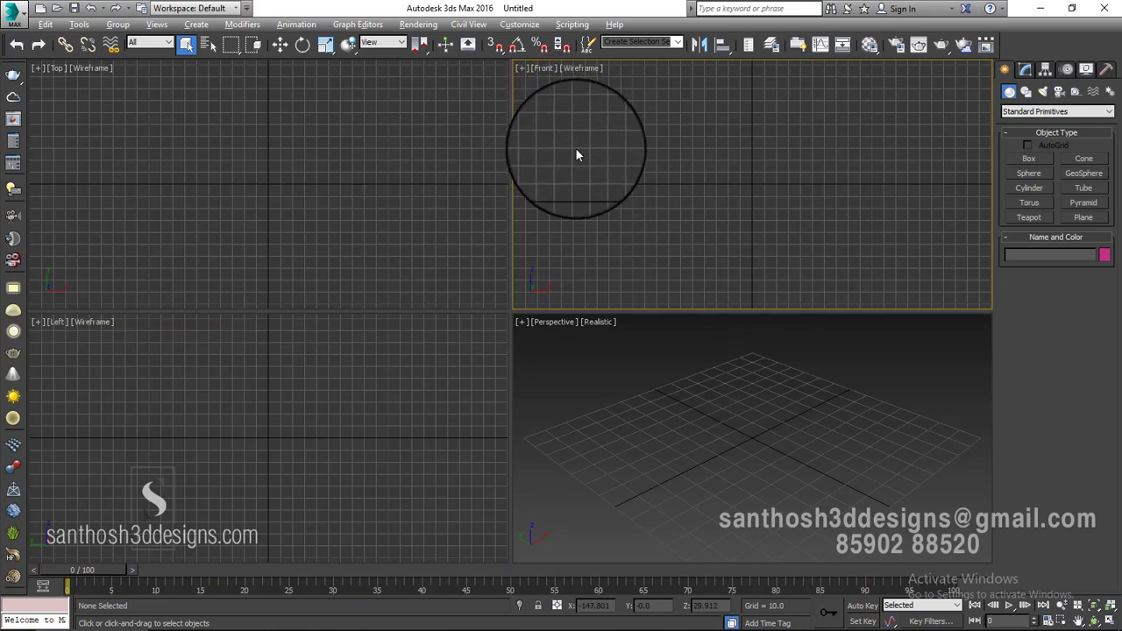
key(alt+w)
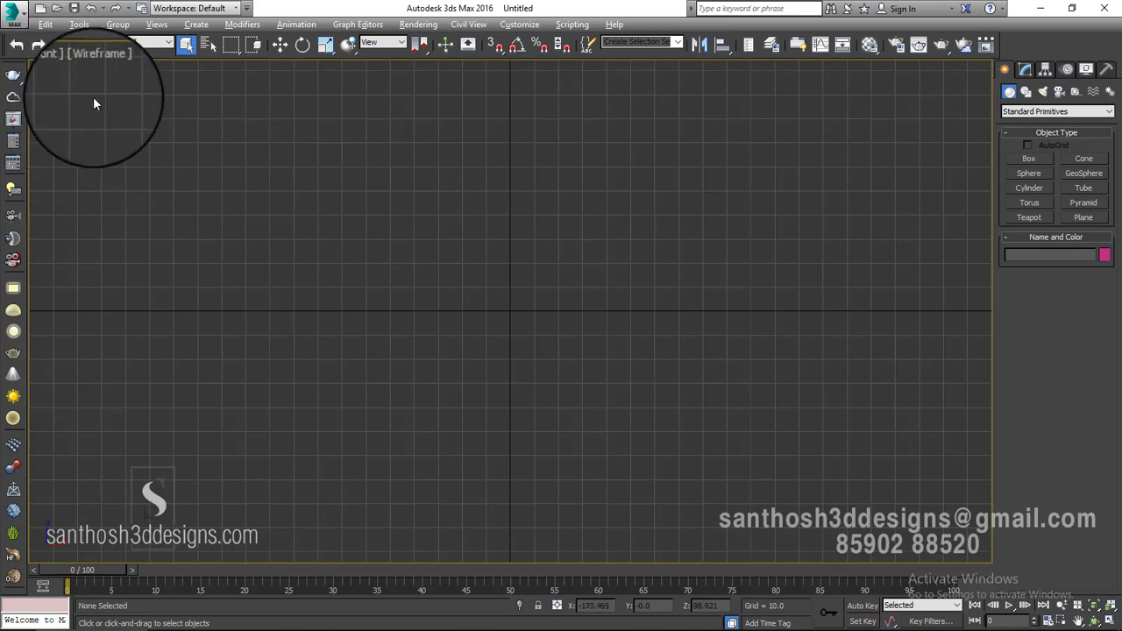
key(b)
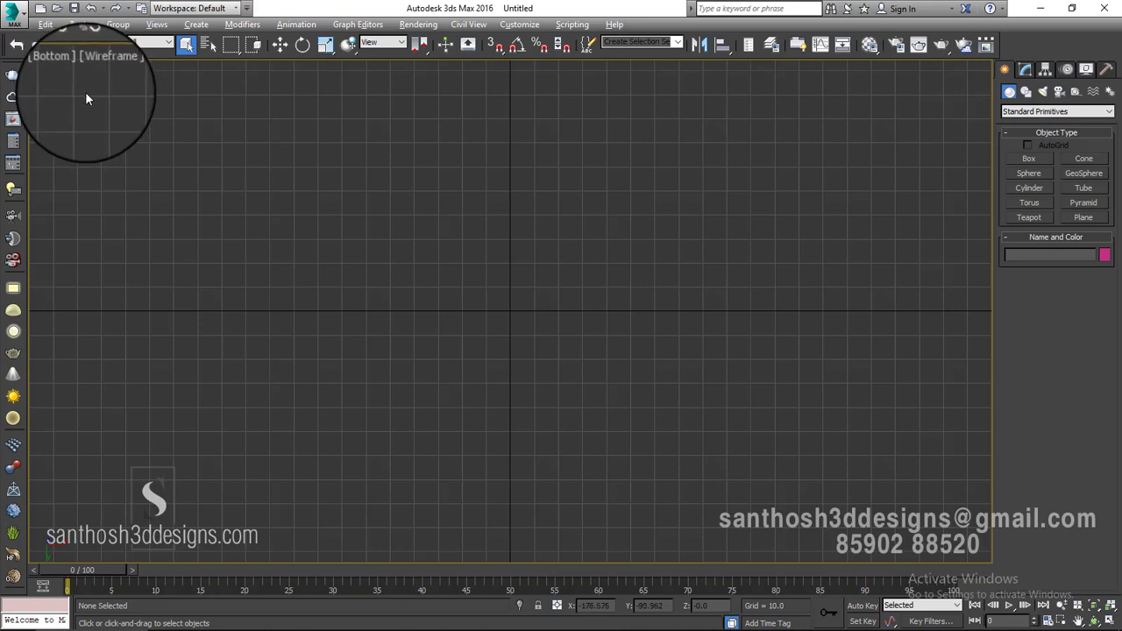
key(l)
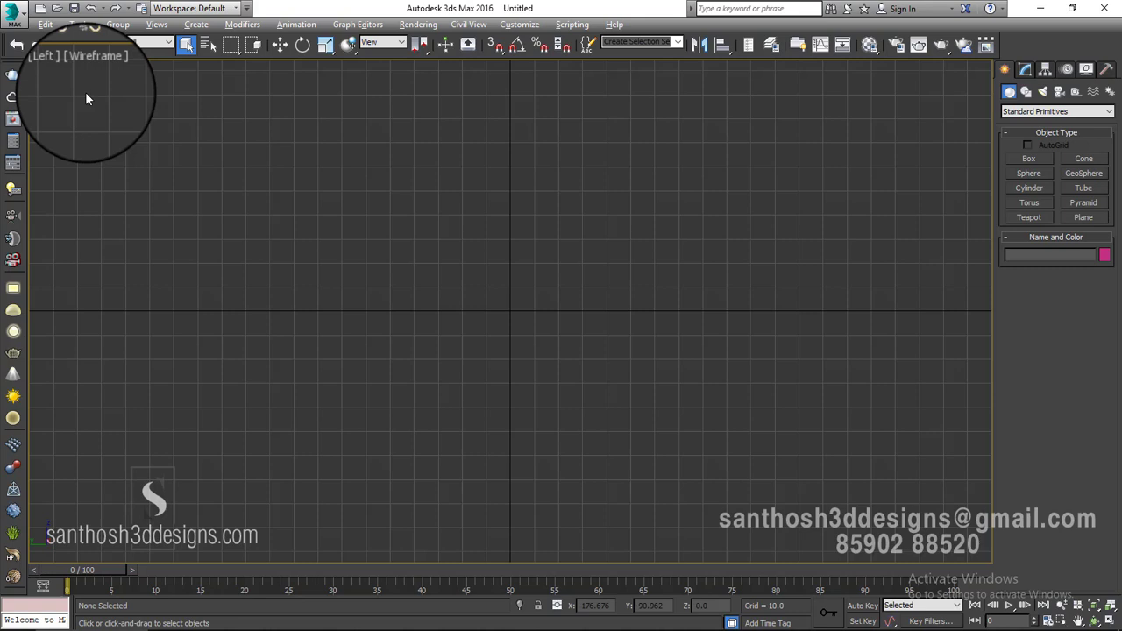
key(t)
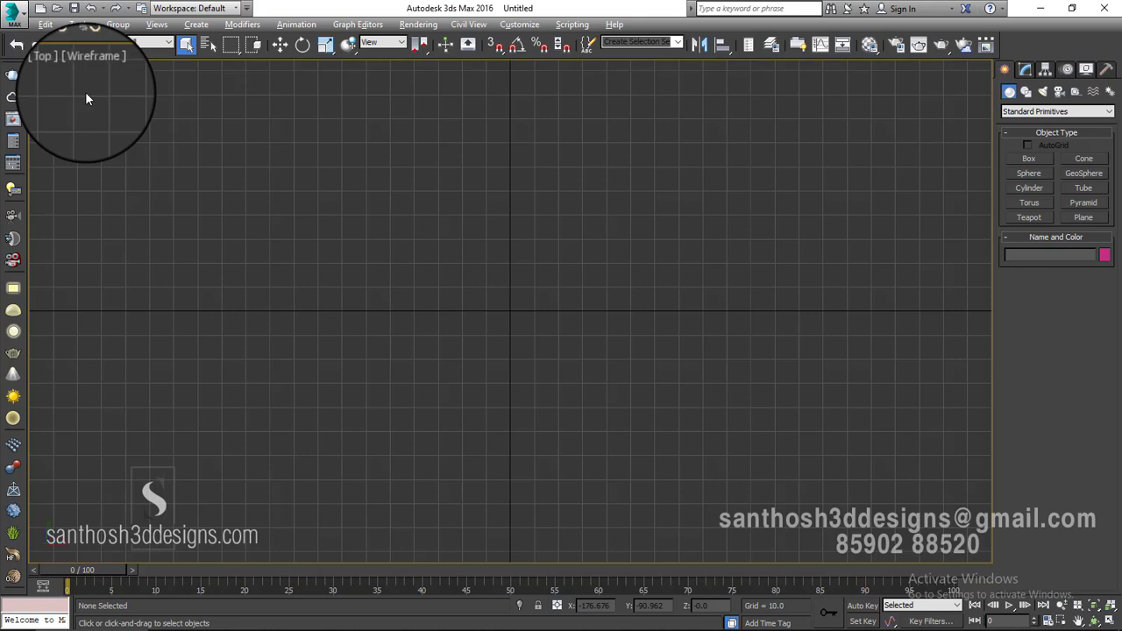
- Create a cone in the Top view with radius 1 about 55.7, radius 2 about 11.3 and height about 53.4
click(1031, 174)
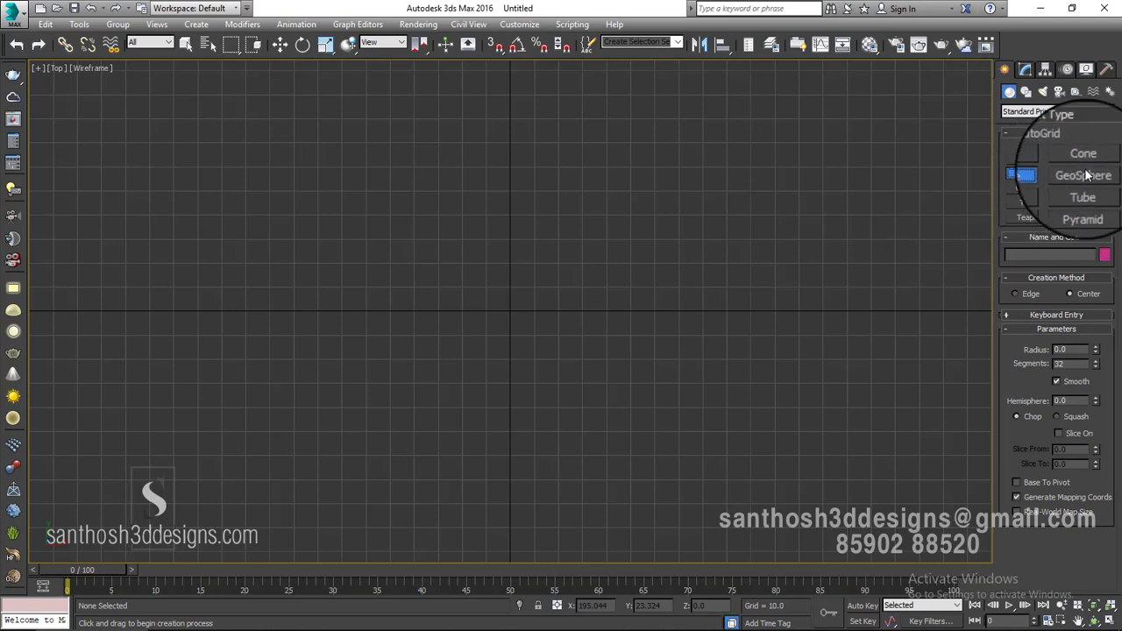
click(1084, 158)
drag(430, 213, 563, 347)
drag(525, 308, 522, 304)
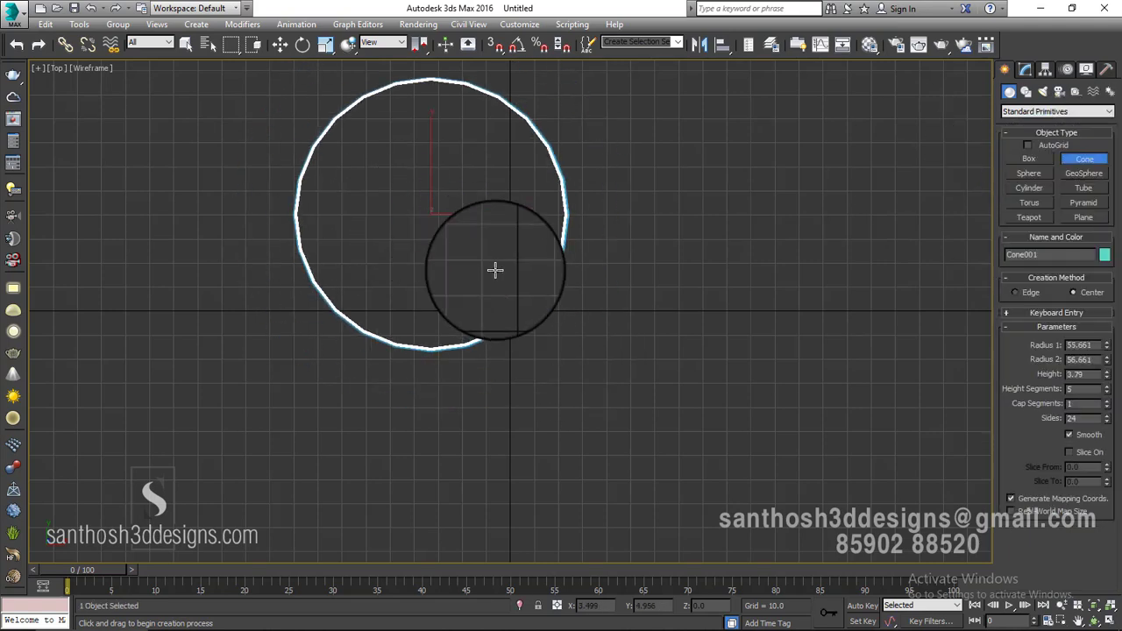
click(450, 181)
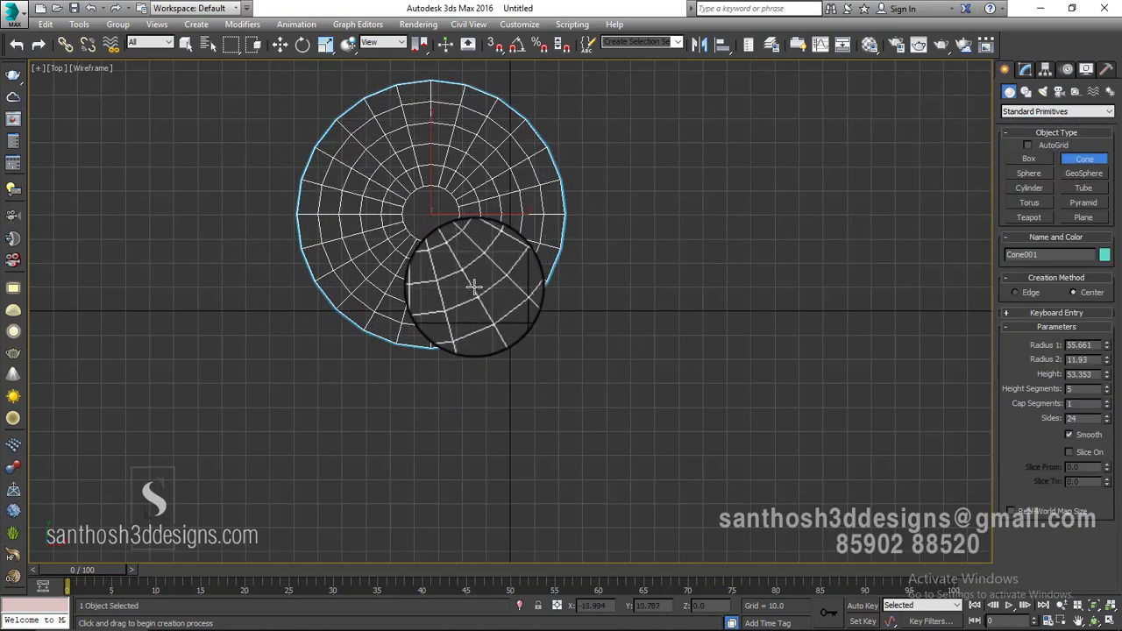
click(474, 287)
middle_drag(413, 206, 479, 251)
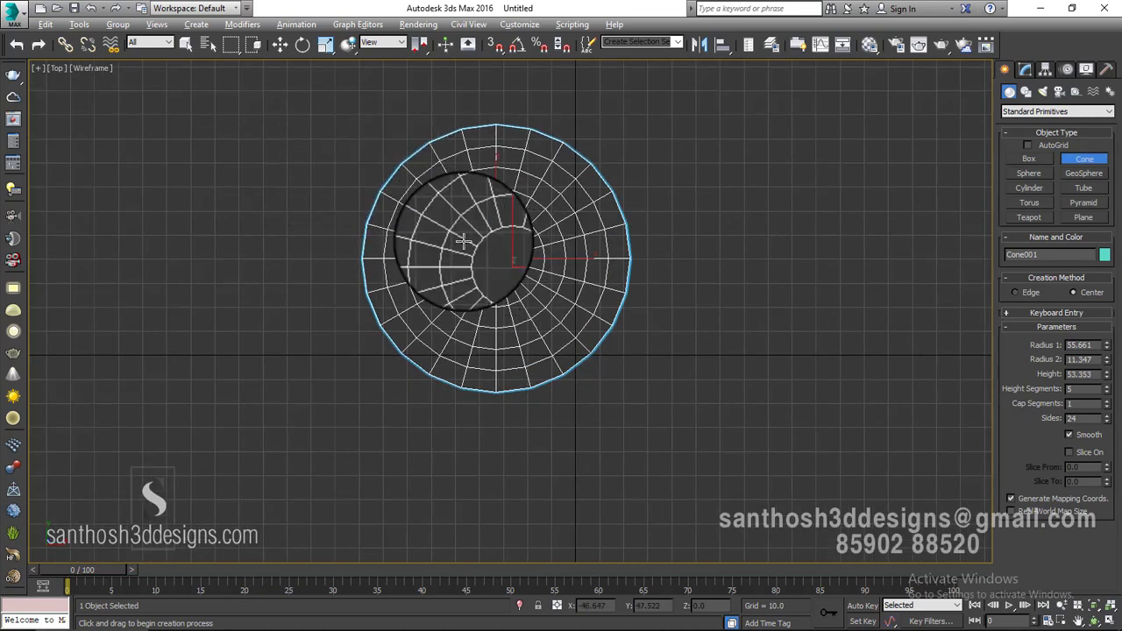
- Restore the four-viewport layout, centre the cone in both Top views, then switch the second Top view to Front and maximize it
key(alt+w)
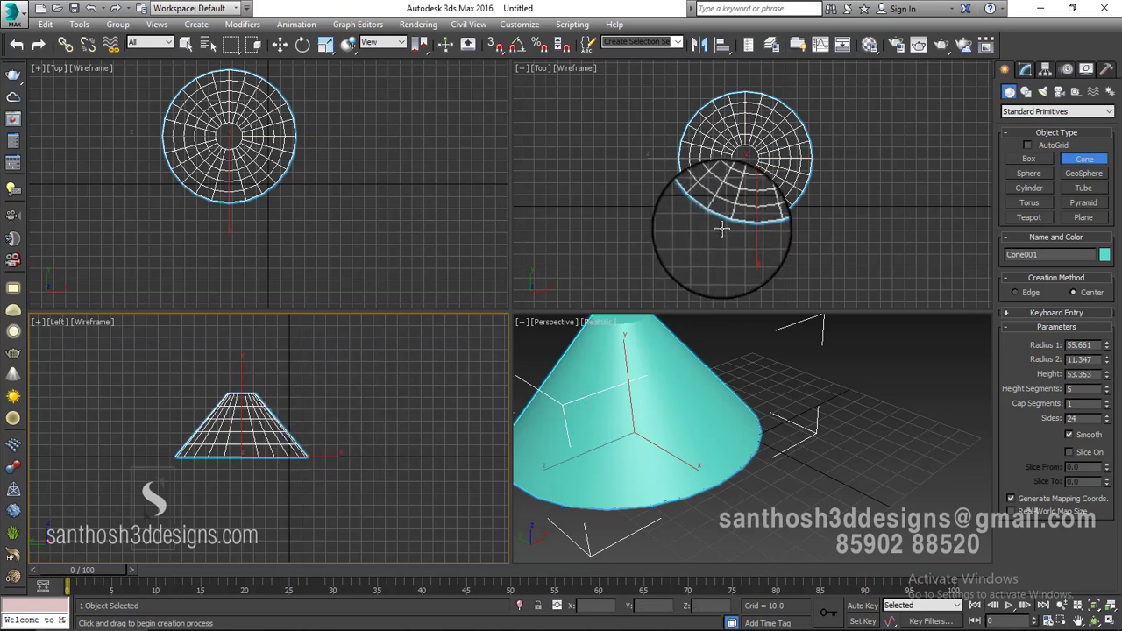
middle_drag(721, 227, 738, 247)
middle_drag(216, 184, 246, 199)
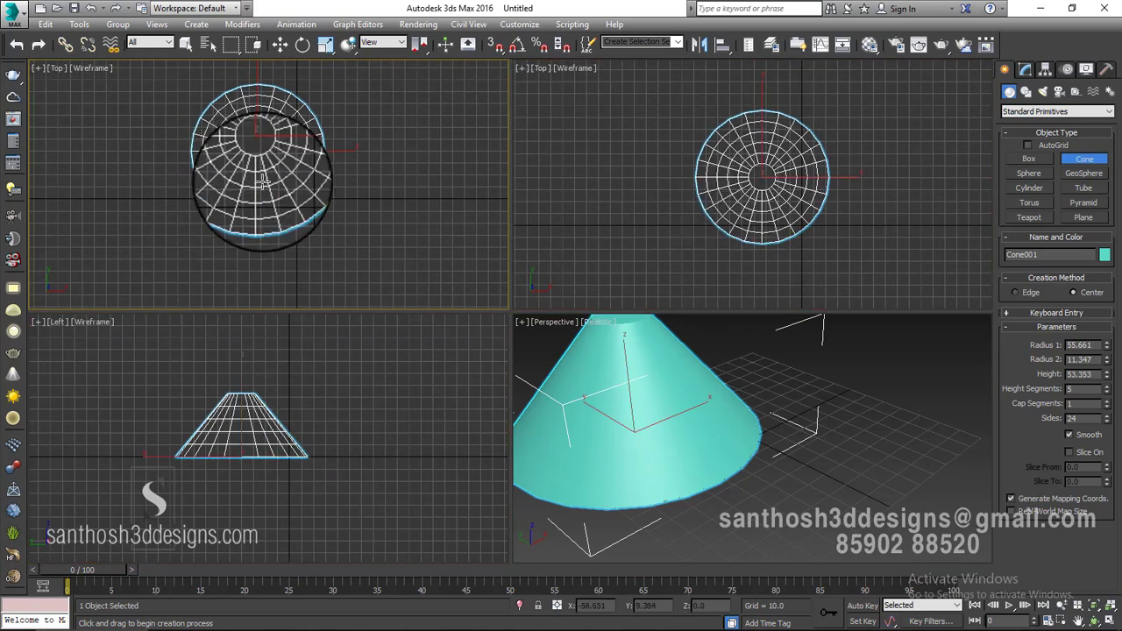
middle_drag(722, 214, 764, 251)
key(f)
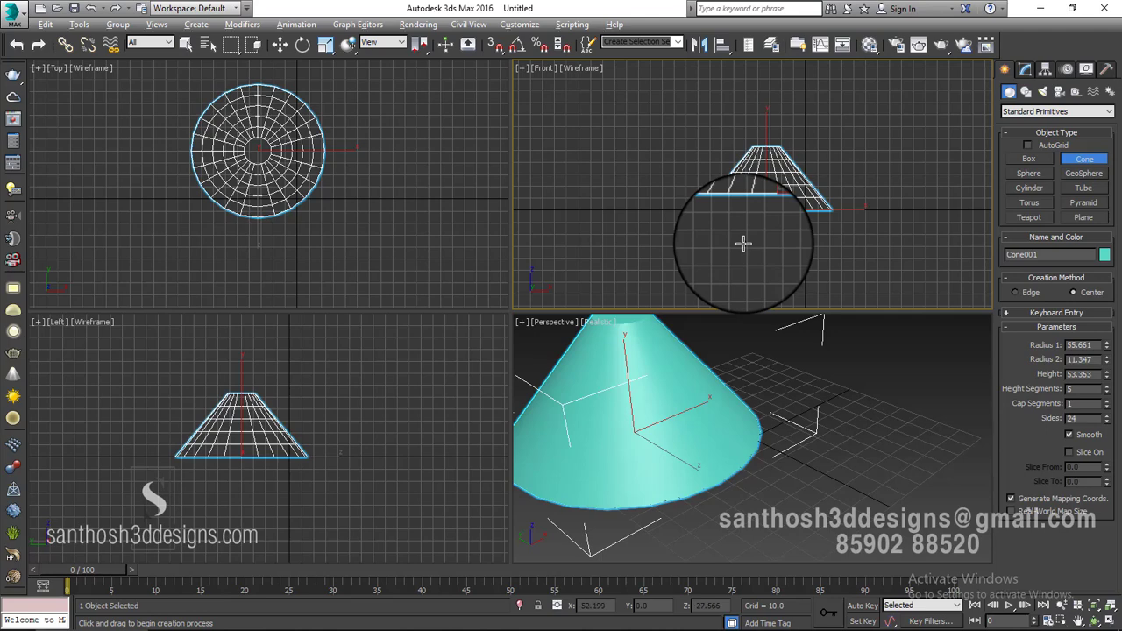
key(alt+w)
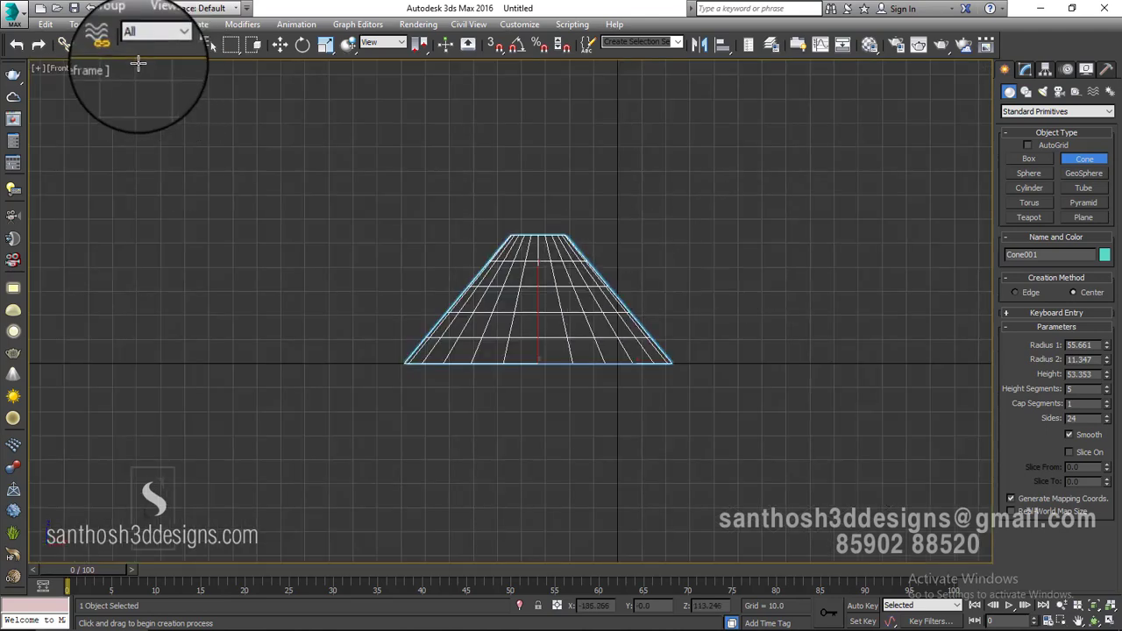
- Switch the maximized viewport through the Left, Right and Bottom views to the Back view to inspect the cone
key(l)
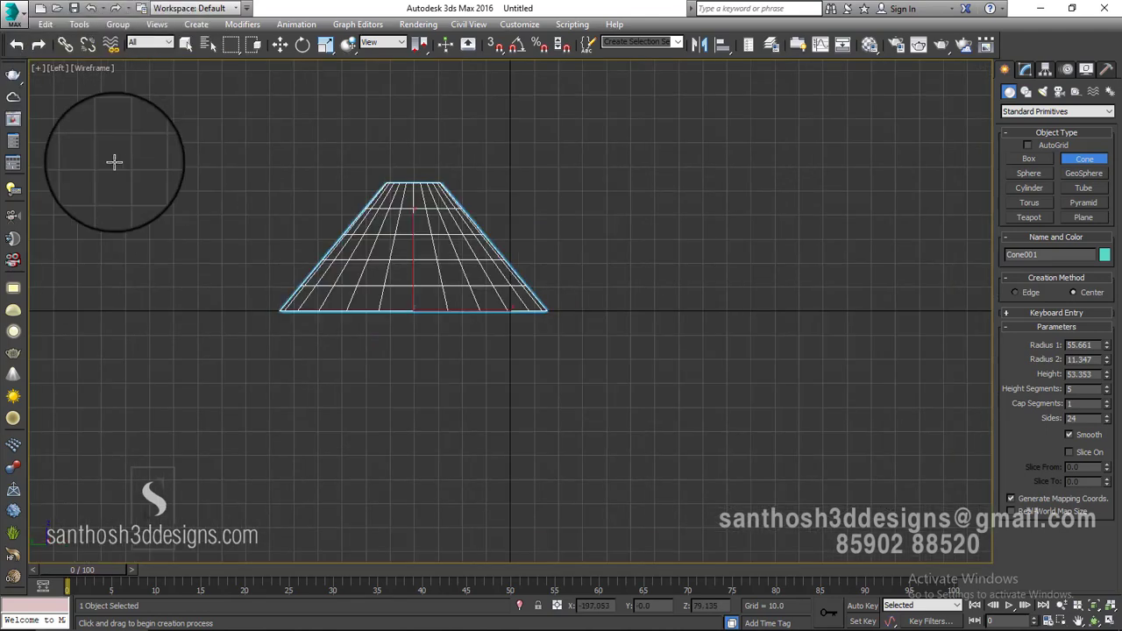
middle_drag(401, 220, 500, 273)
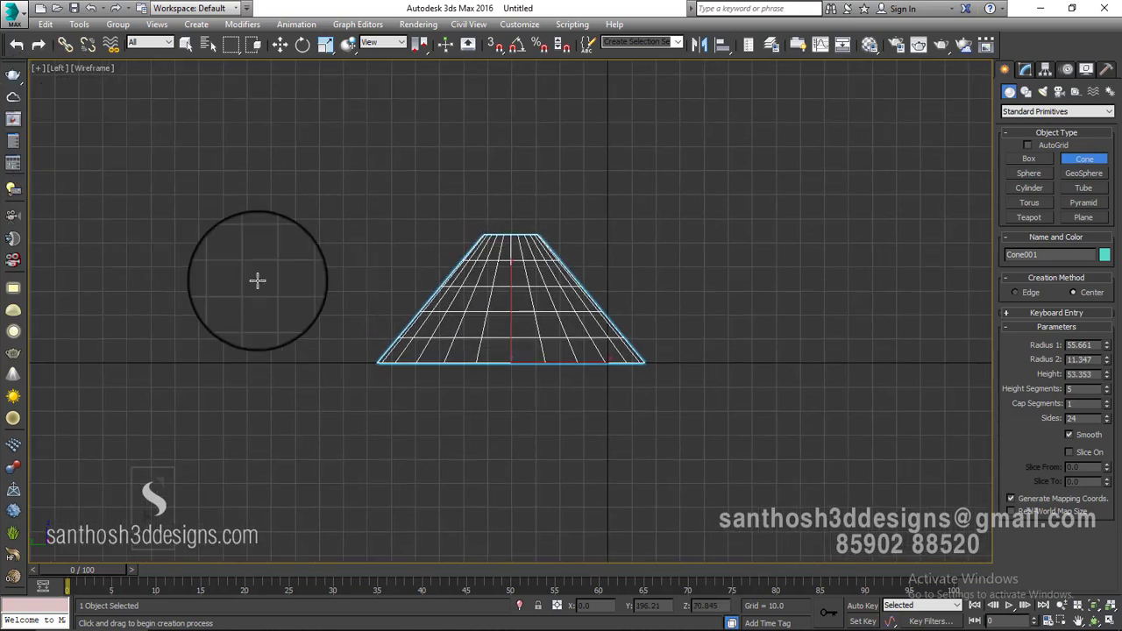
right_click(470, 326)
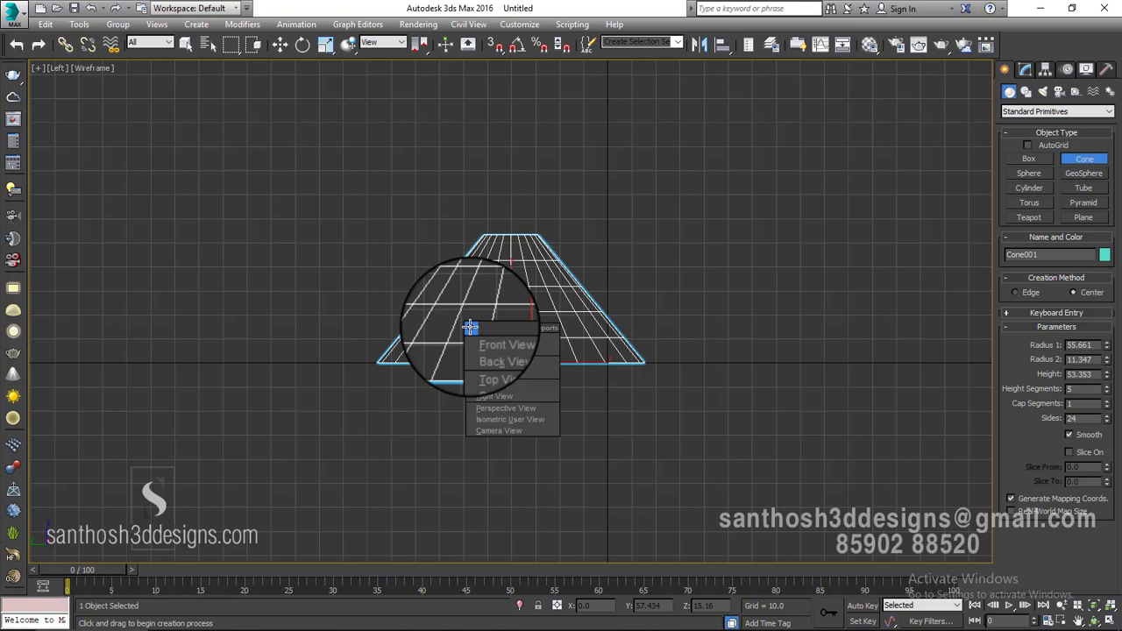
key(r)
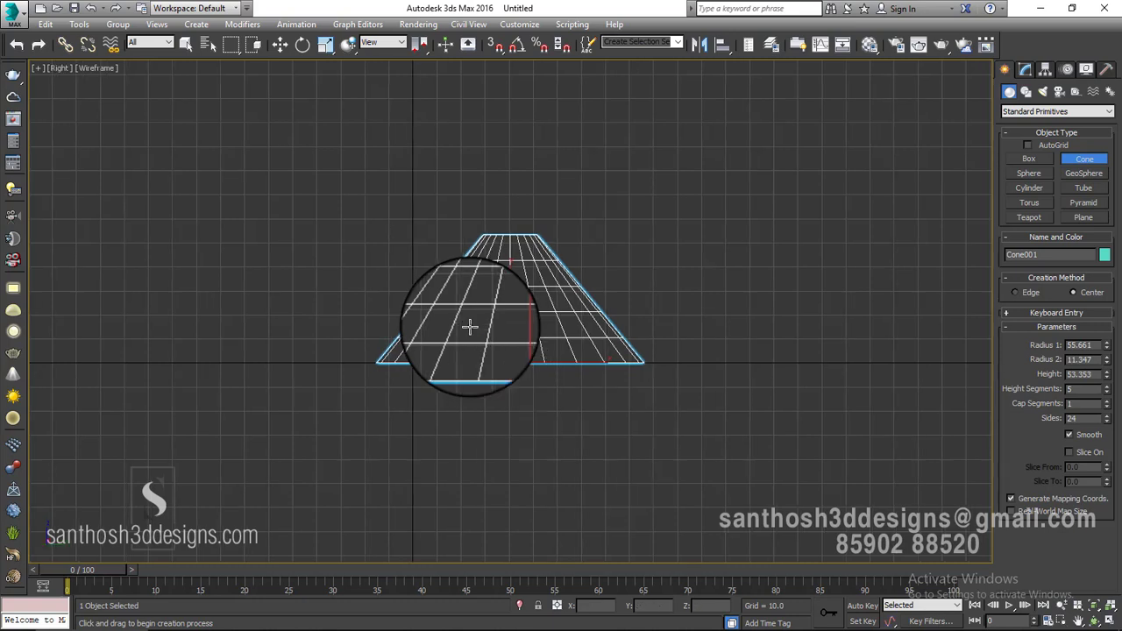
key(b)
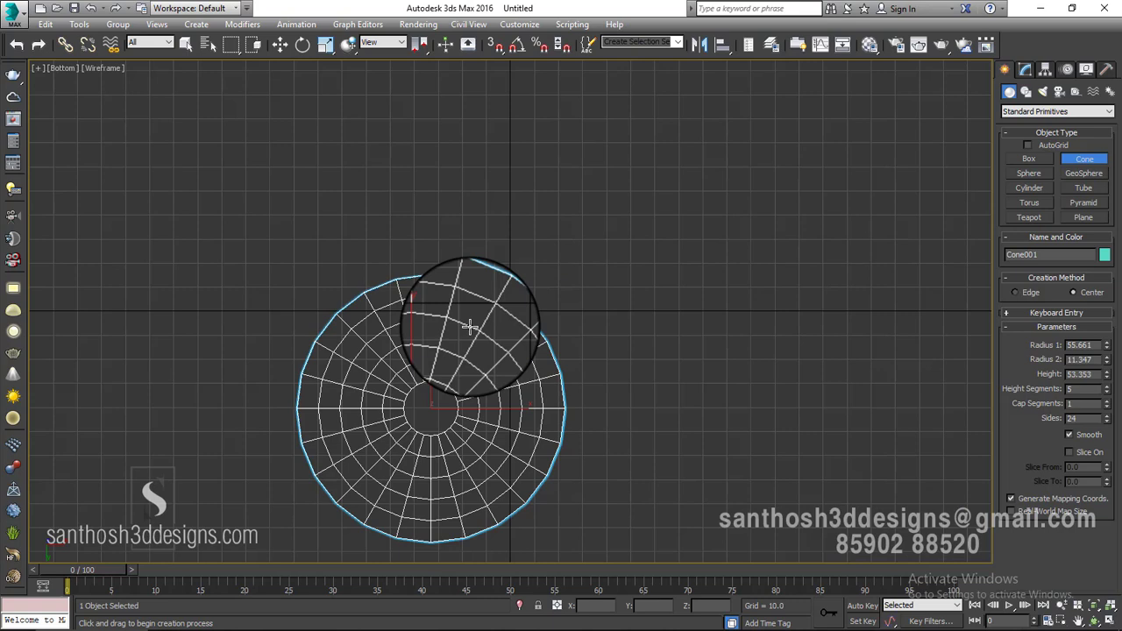
right_click(470, 326)
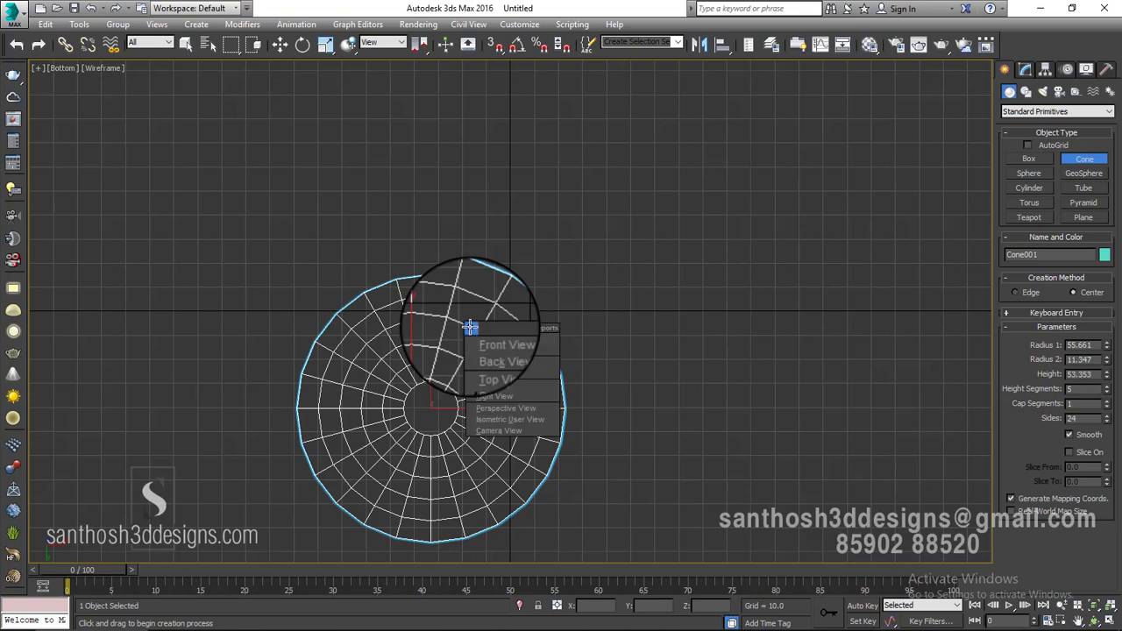
key(k)
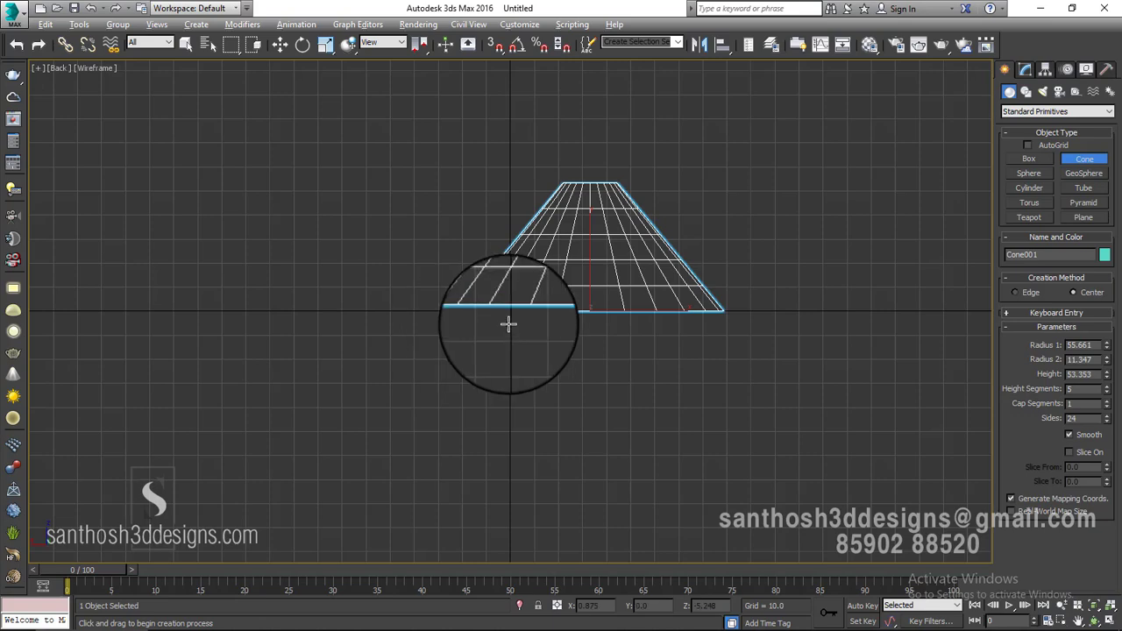
- Return to the four-viewport layout and bring the whole cone into the Perspective view
key(alt+w)
middle_drag(673, 391, 769, 430)
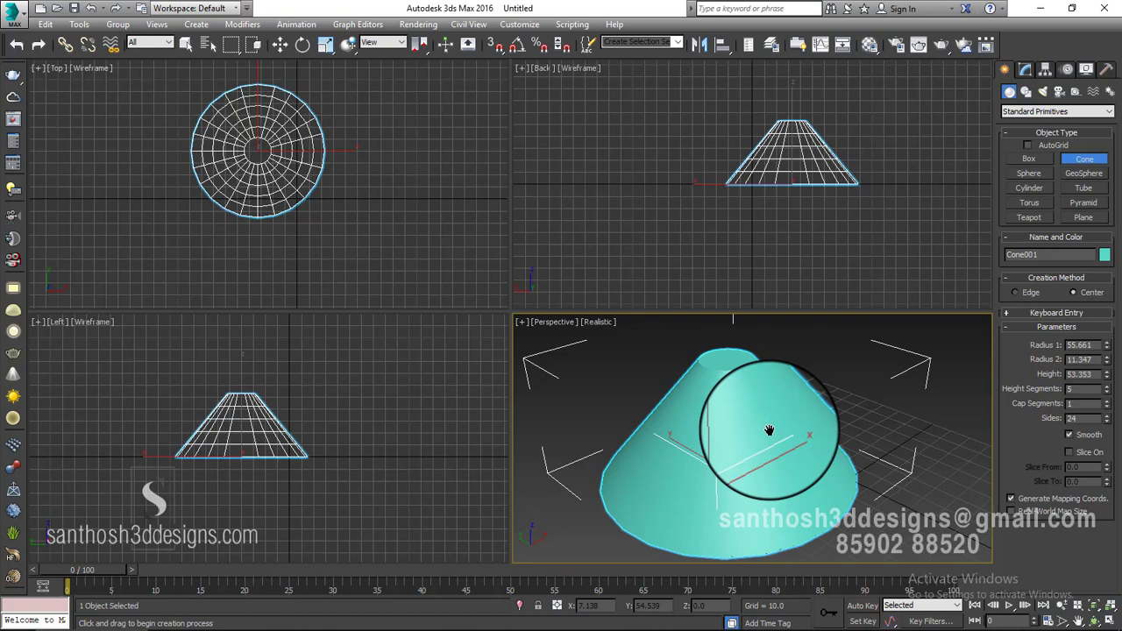
middle_drag(769, 430, 788, 424)
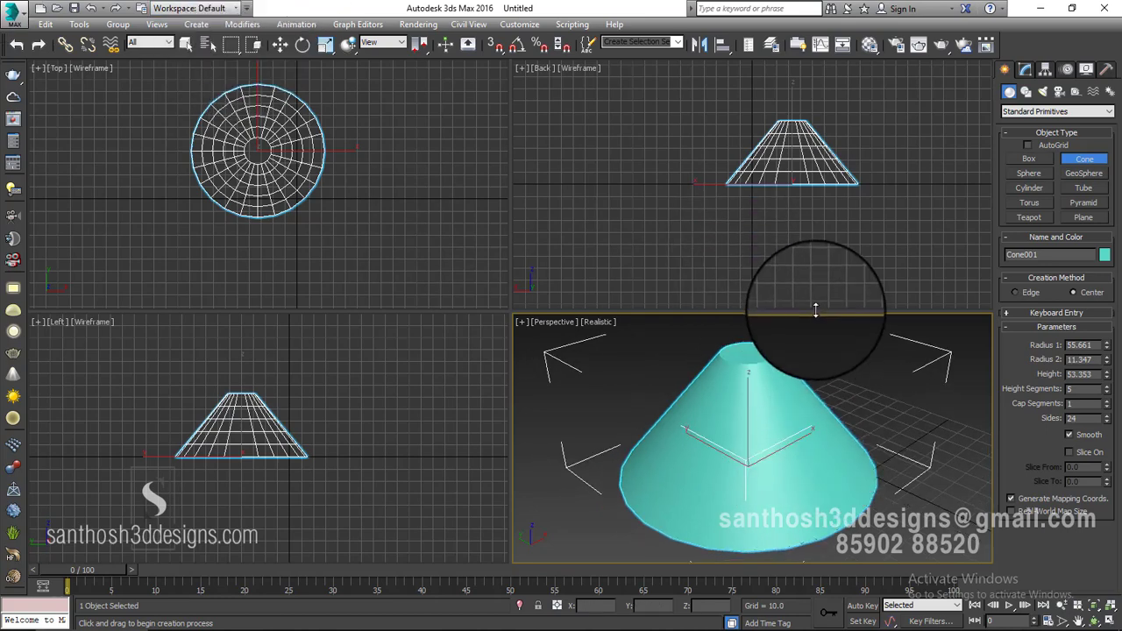
- Reset the scene to an empty one without saving the changes
click(12, 13)
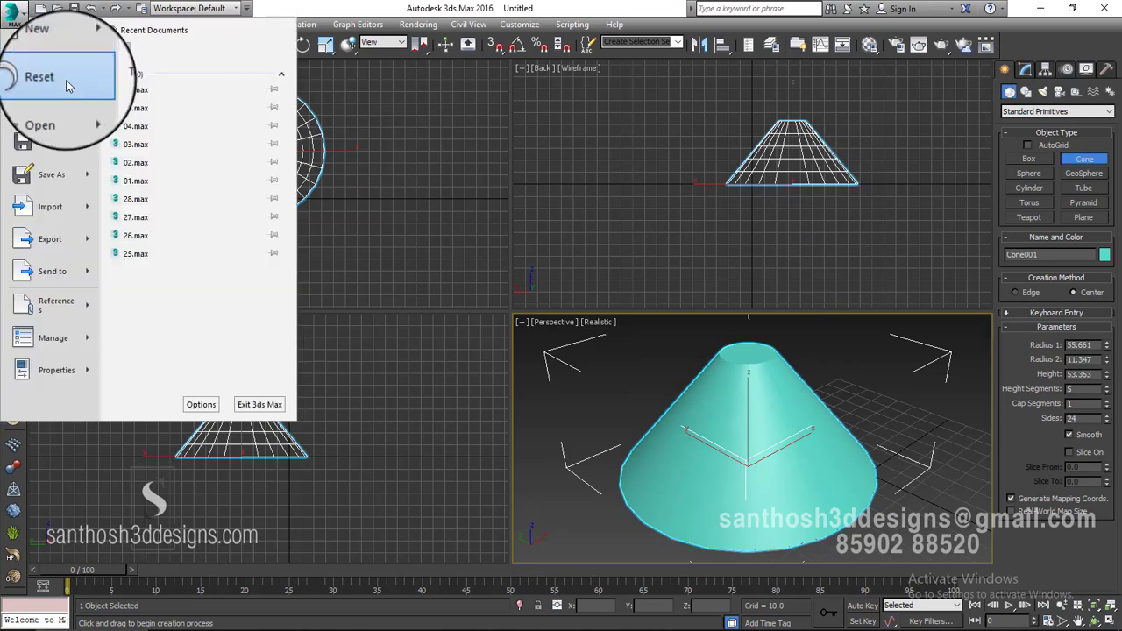
click(63, 79)
click(546, 346)
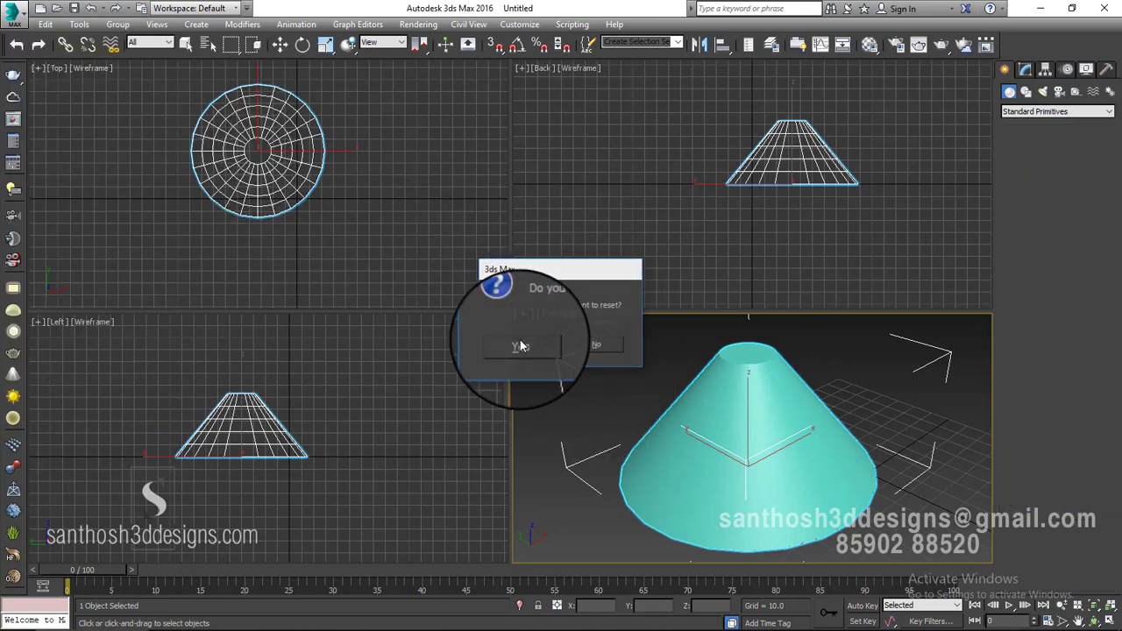
click(523, 349)
click(469, 333)
click(428, 289)
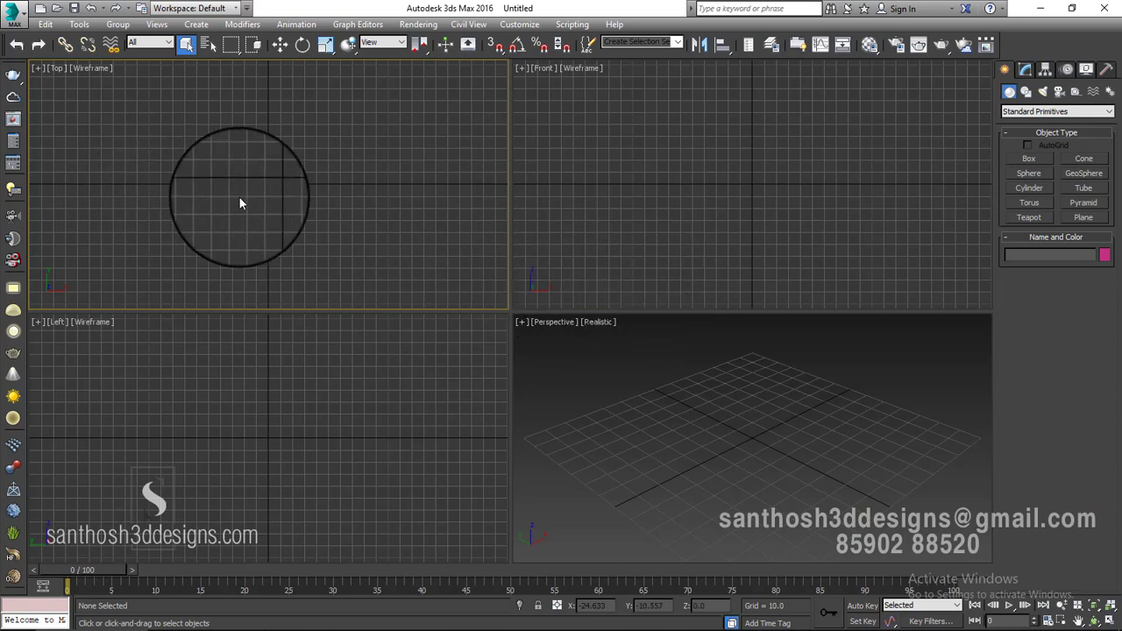
- Create six spheres of different sizes in the Top view, the last and smallest with a radius of about 6.6
click(1017, 175)
drag(397, 155, 391, 193)
drag(231, 145, 256, 190)
drag(189, 157, 219, 223)
drag(277, 208, 318, 241)
drag(331, 233, 363, 258)
drag(400, 263, 407, 268)
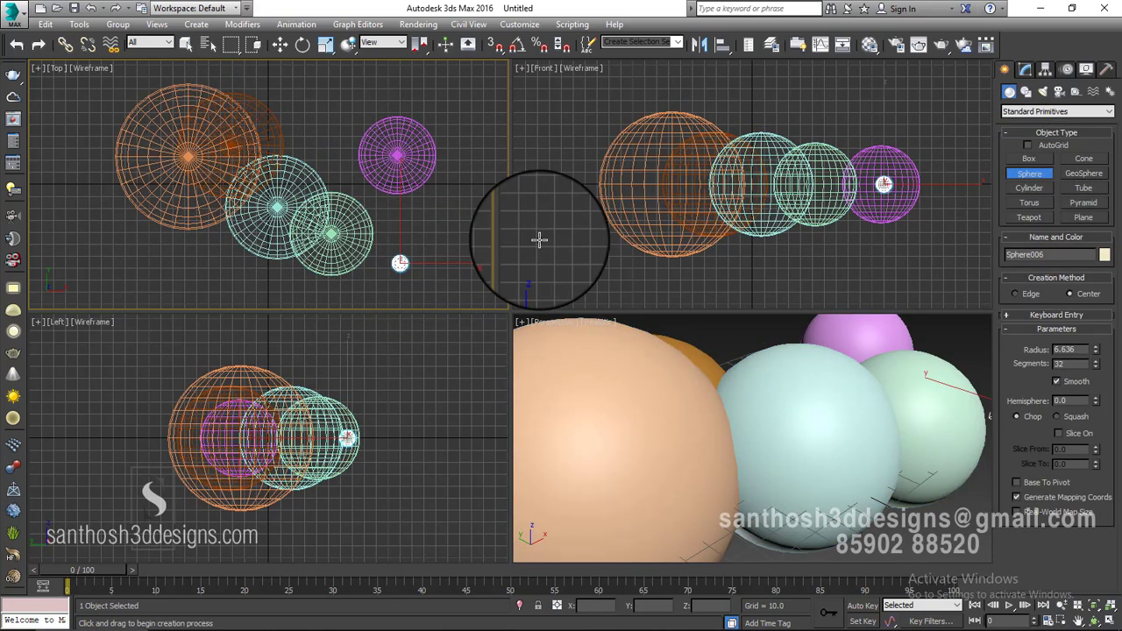
- Undo the creation of all six spheres
key(ctrl+z)
key(ctrl+z)
key(ctrl+z)
key(ctrl+z)
key(ctrl+z)
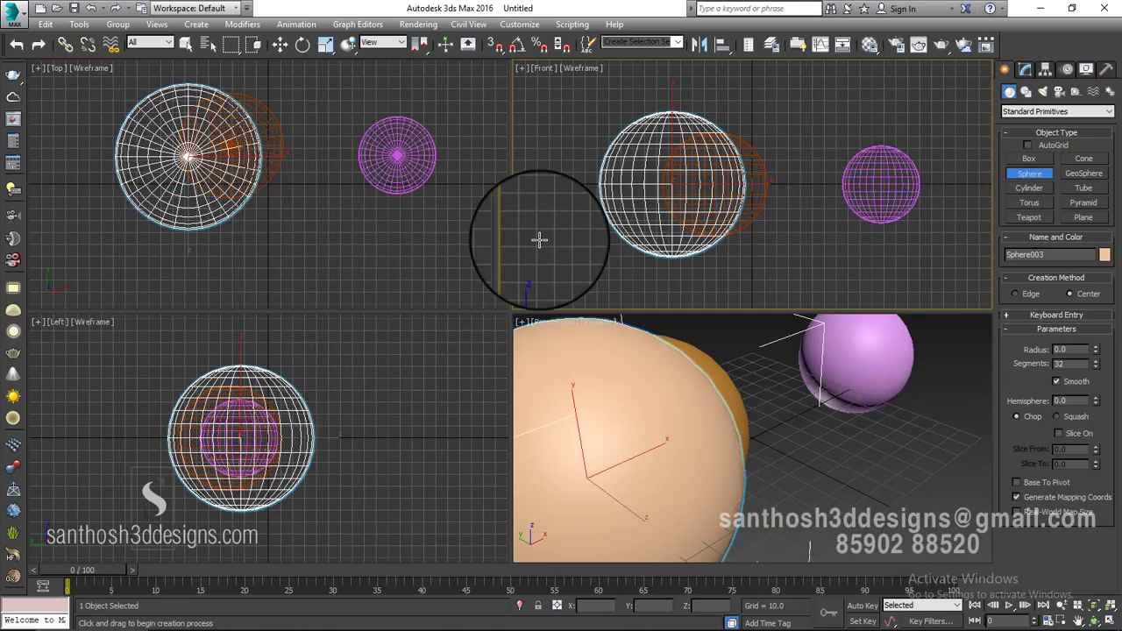
key(ctrl+z)
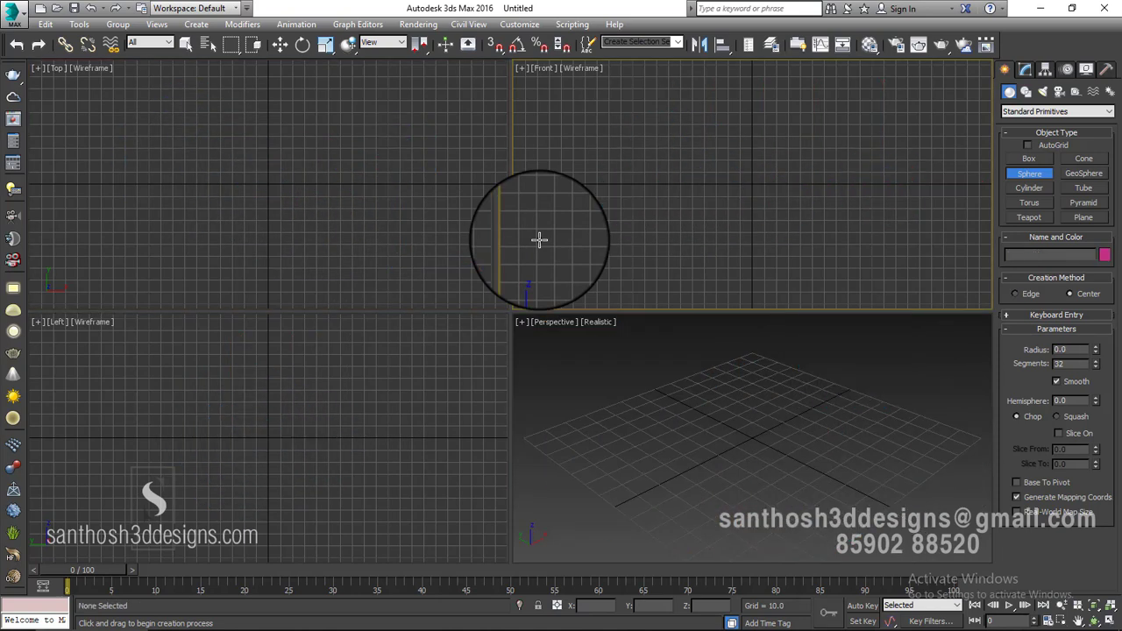
- Redo the creation of all six spheres
key(ctrl+y)
key(ctrl+y)
key(ctrl+y)
key(ctrl+y)
key(ctrl+y)
key(ctrl+y)
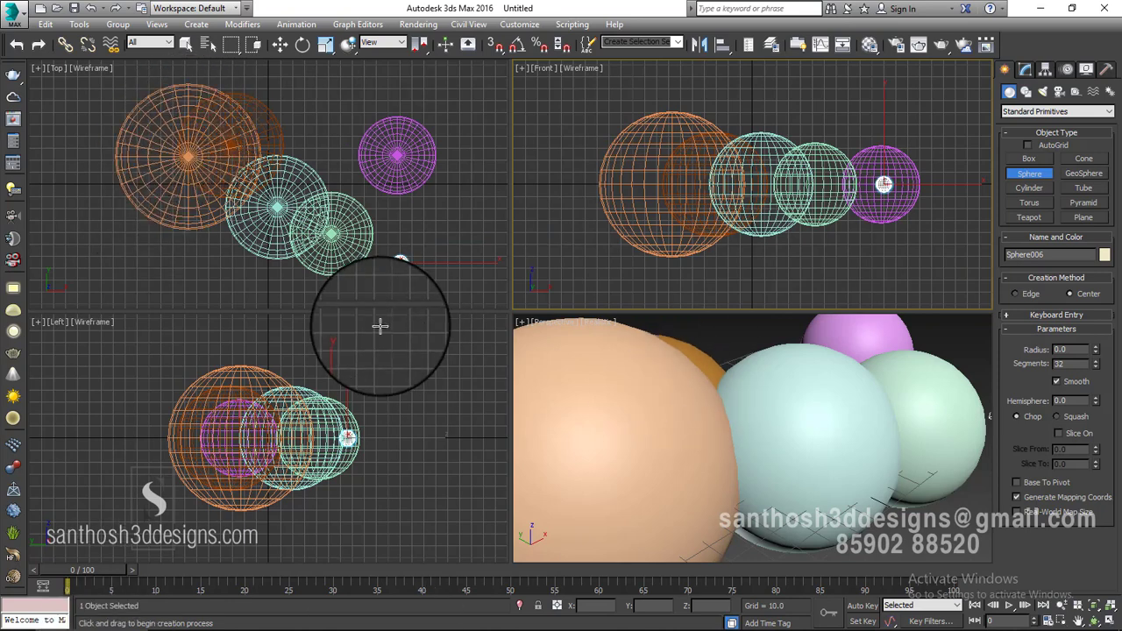
- Step back and forth through the creation history to keep only the first five spheres, and leave sphere creation
click(35, 48)
click(36, 48)
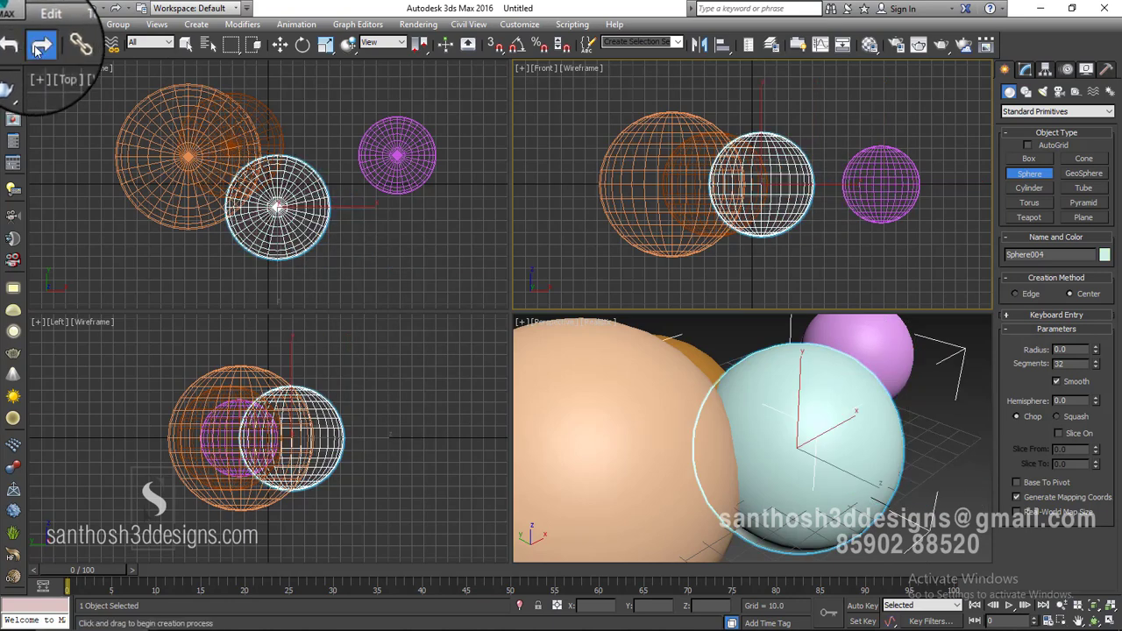
click(36, 48)
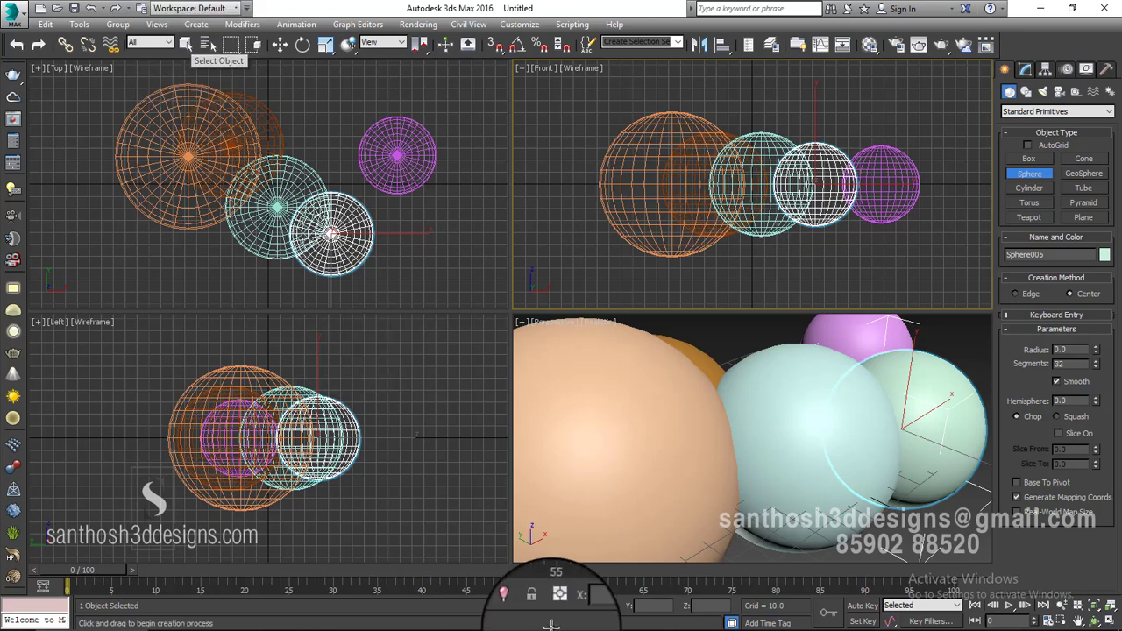
right_click(411, 382)
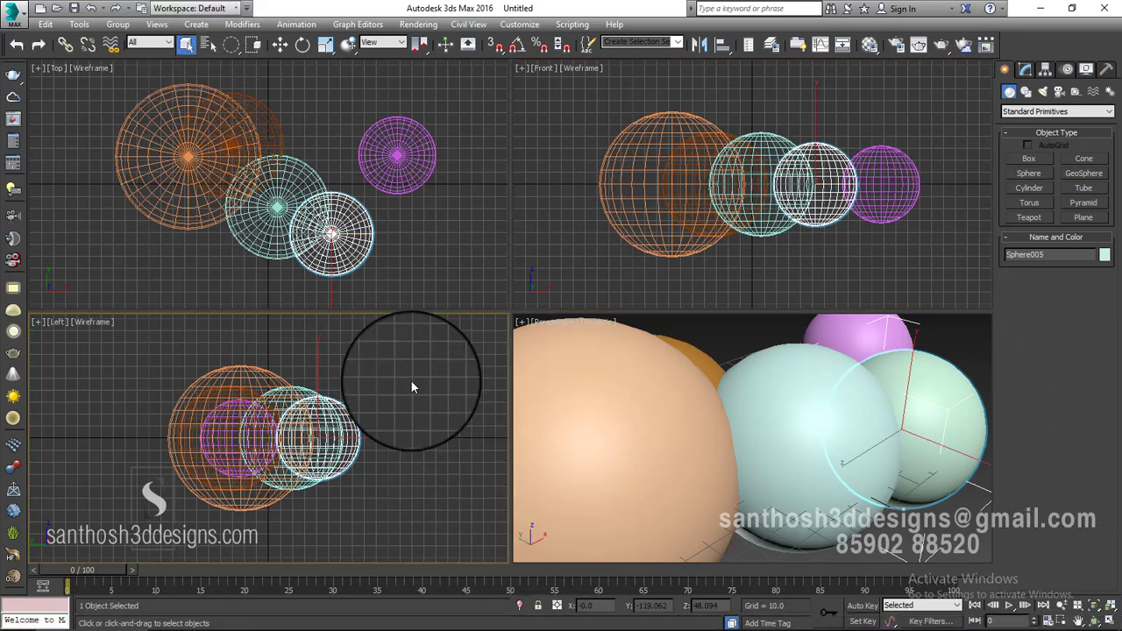
- Select single spheres one after another in the Top view, finishing with only the purple sphere selected
mouse_move(310, 217)
middle_down()
mouse_move(298, 228)
mouse_move(301, 207)
middle_up()
scroll(307, 214, down, 3)
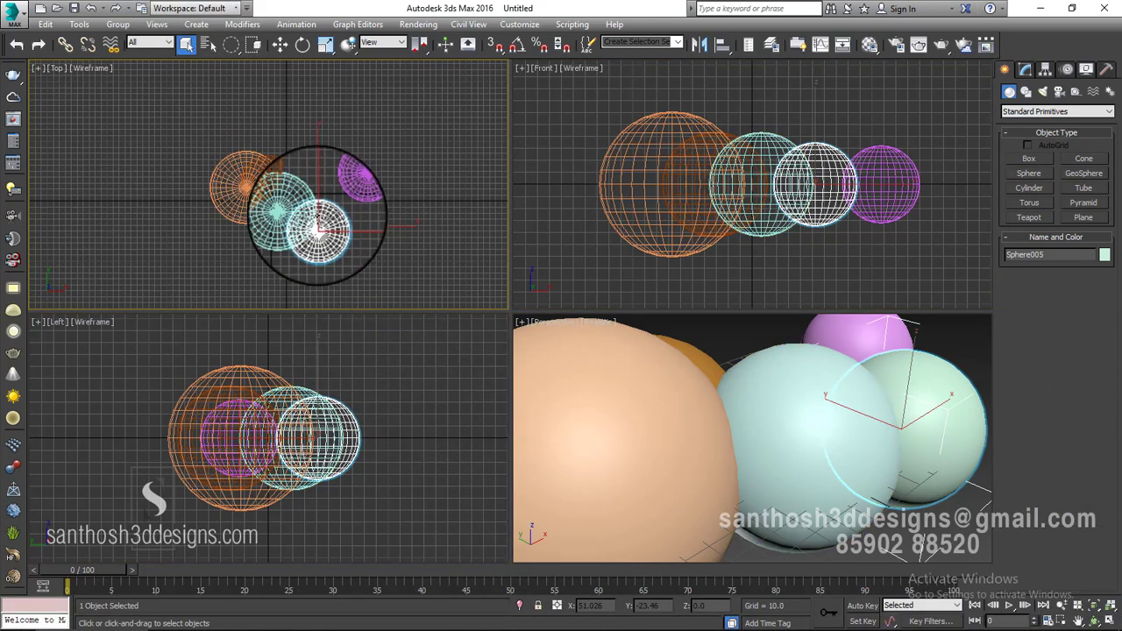
scroll(318, 219, up, 3)
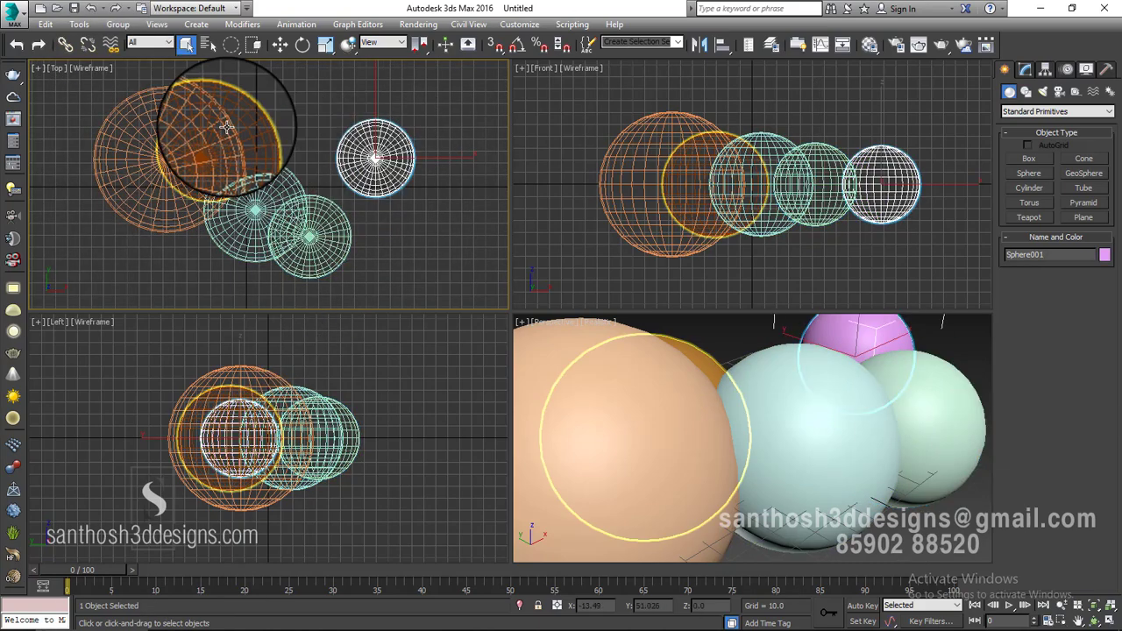
click(225, 130)
middle_drag(359, 184, 351, 190)
click(370, 193)
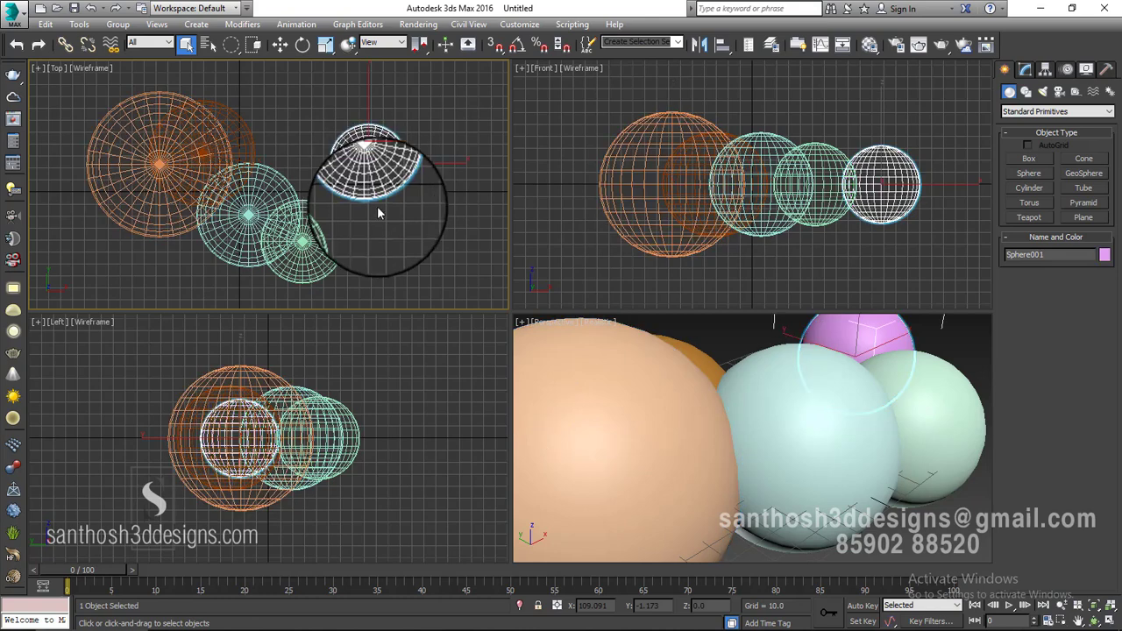
- Add the two green spheres to the selection, then select all objects in the scene
ctrl+click(320, 239)
ctrl+click(263, 239)
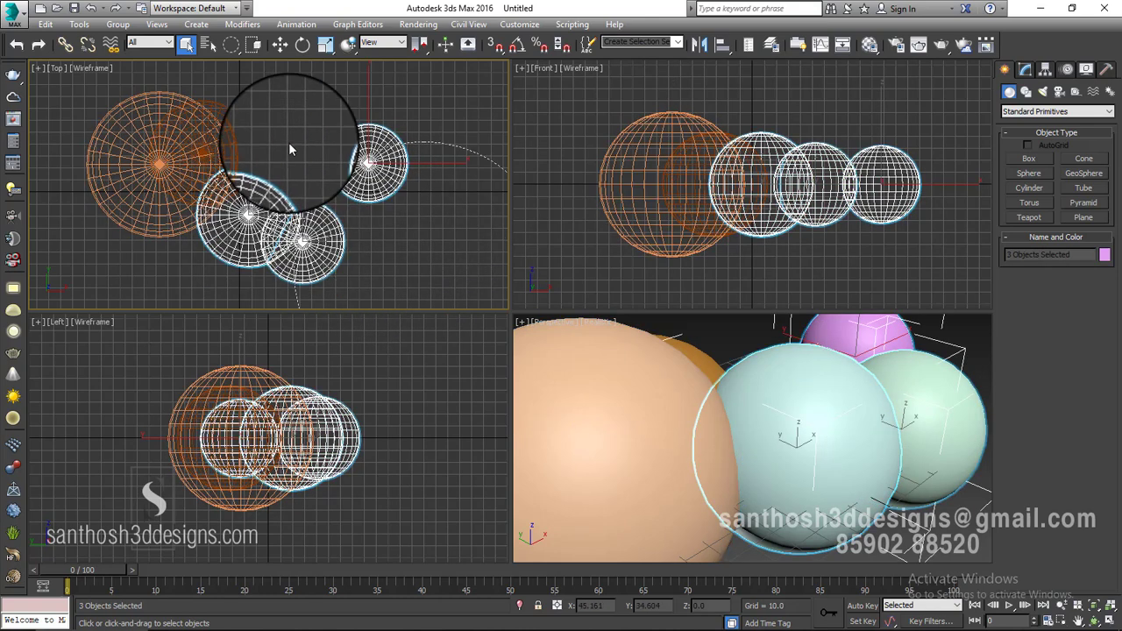
key(ctrl+a)
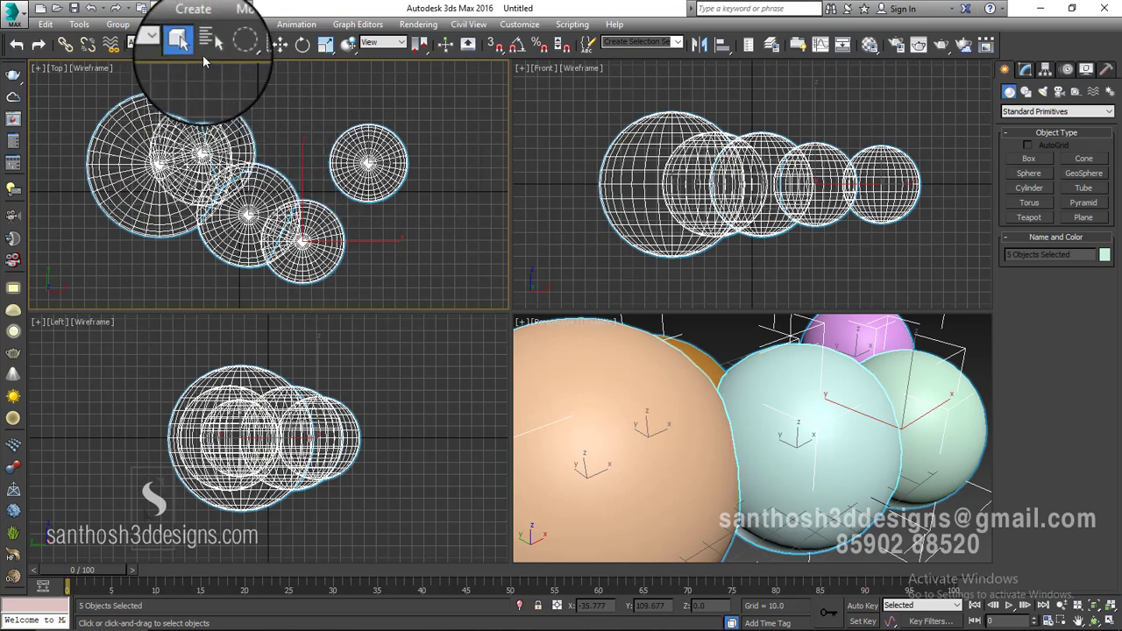
- Select every sphere except the largest in the Top view with a rectangular selection region, and repeat with a circular region
drag(231, 55, 239, 67)
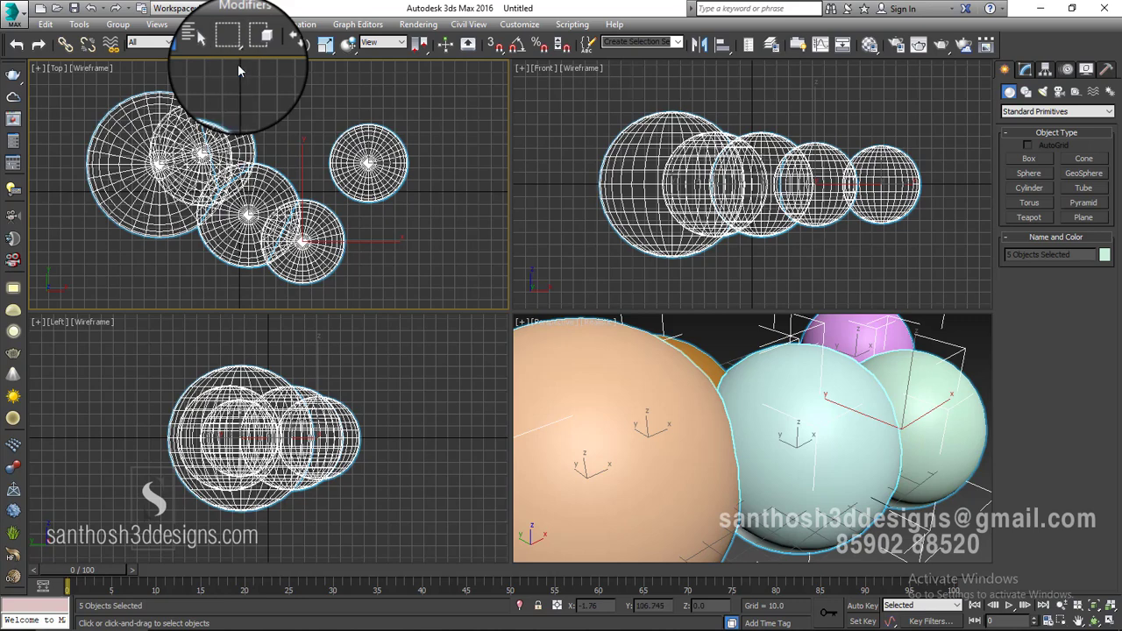
drag(237, 70, 239, 70)
drag(409, 107, 256, 223)
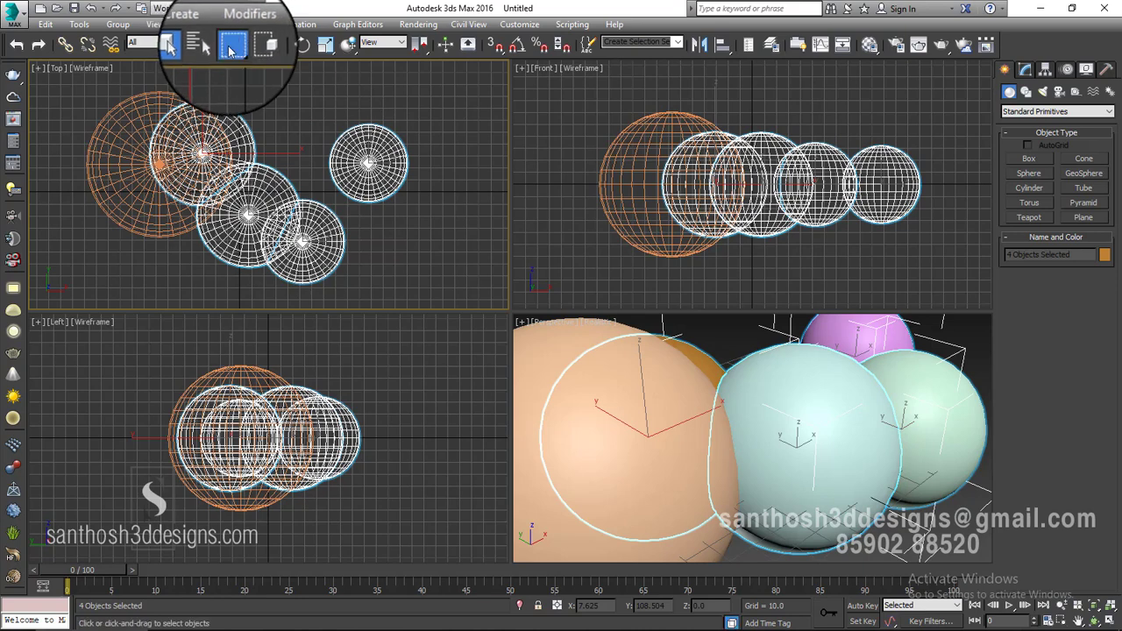
drag(231, 50, 233, 71)
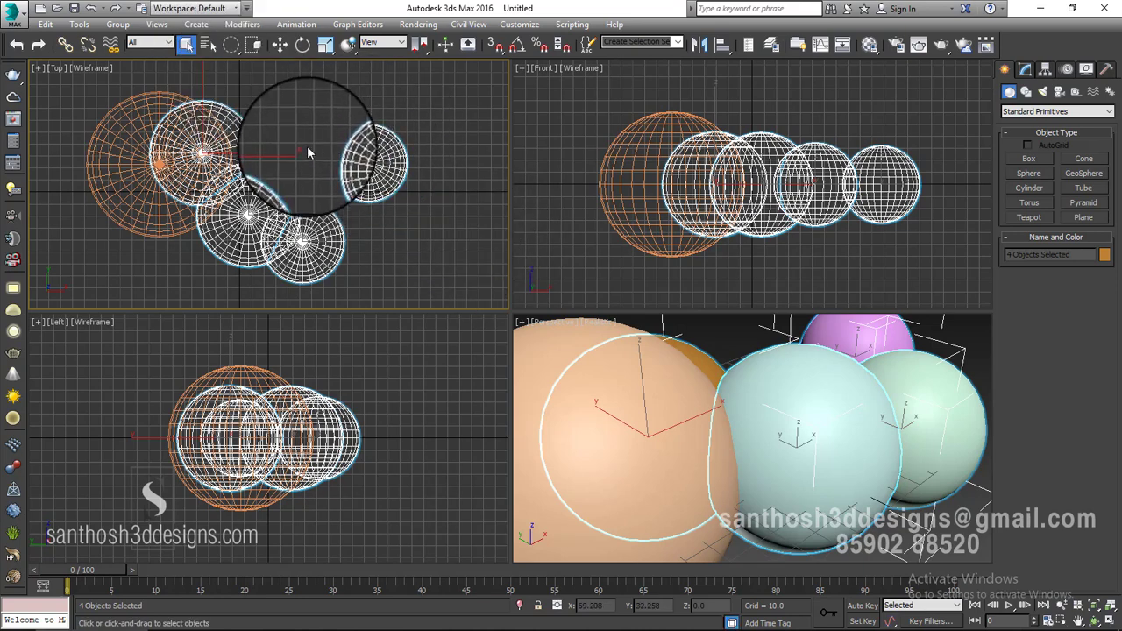
drag(307, 145, 376, 221)
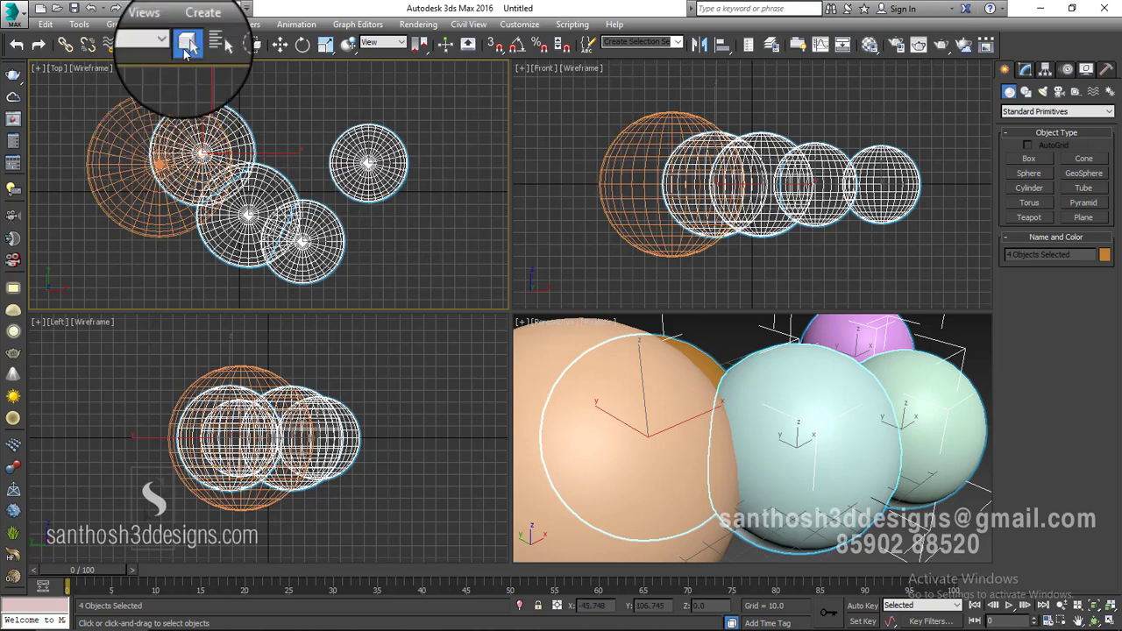
- Set the selection region to Fence and select all five spheres with a polygonal outline in the Top view
drag(230, 50, 240, 109)
click(324, 114)
mouse_move(339, 79)
mouse_down()
mouse_move(465, 171)
mouse_move(464, 197)
mouse_move(401, 282)
mouse_move(189, 254)
mouse_move(283, 133)
mouse_move(331, 101)
mouse_move(336, 79)
mouse_up()
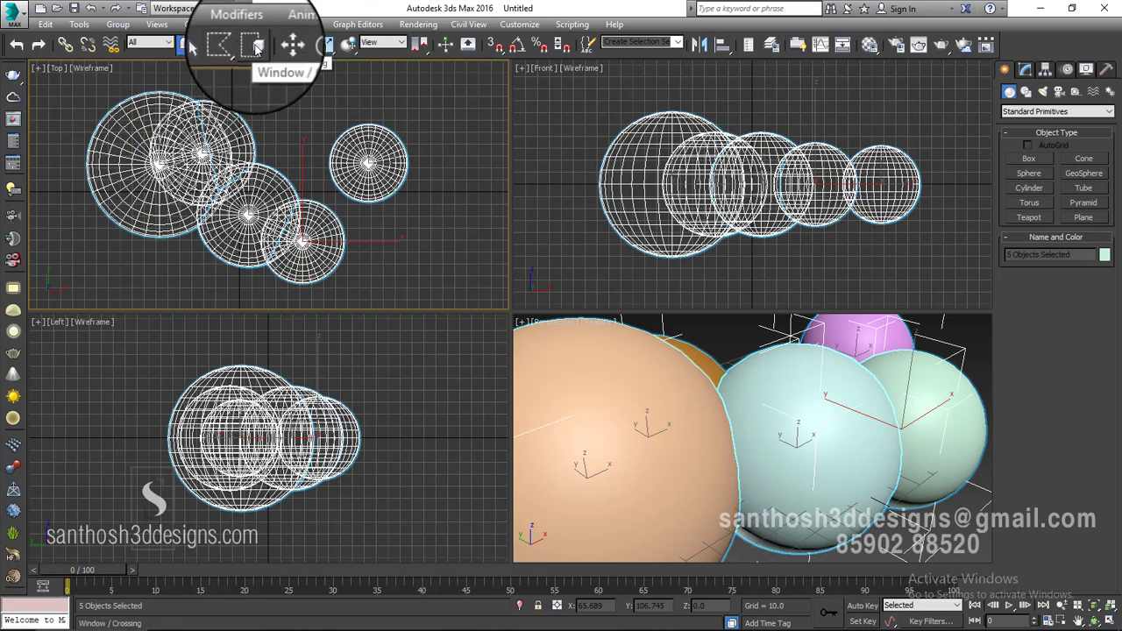
- Set the selection region to Lasso, try freehand selections in the Top view, and clear the selection
drag(232, 43, 227, 103)
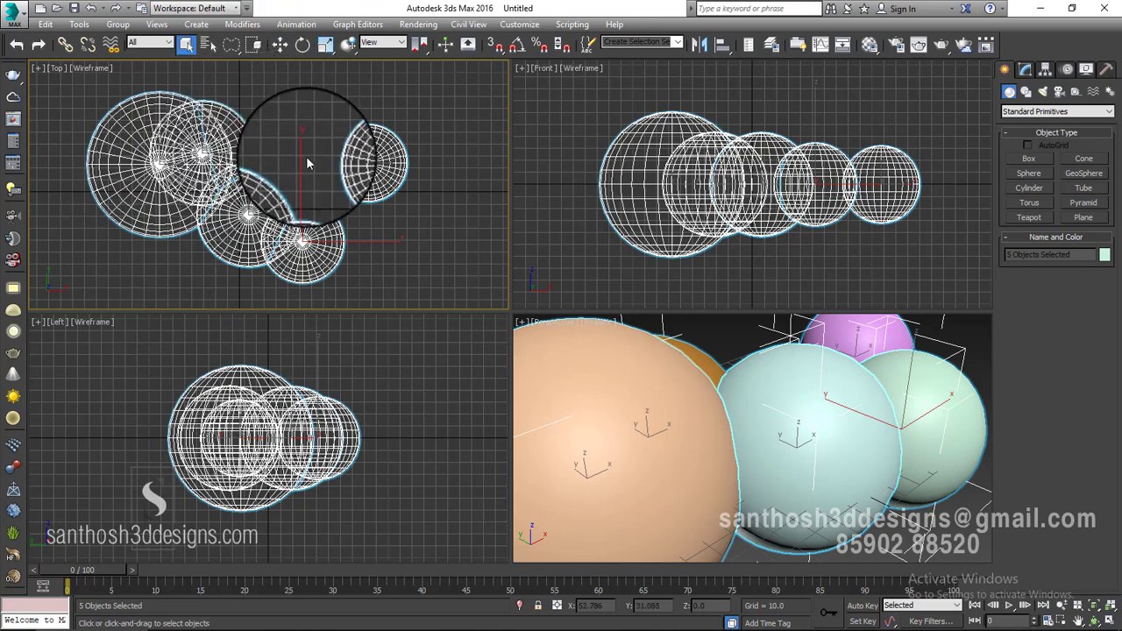
mouse_move(351, 96)
mouse_down()
mouse_move(477, 309)
mouse_move(463, 206)
mouse_up()
mouse_move(407, 255)
mouse_down()
mouse_move(241, 195)
mouse_move(327, 124)
mouse_move(397, 227)
mouse_up()
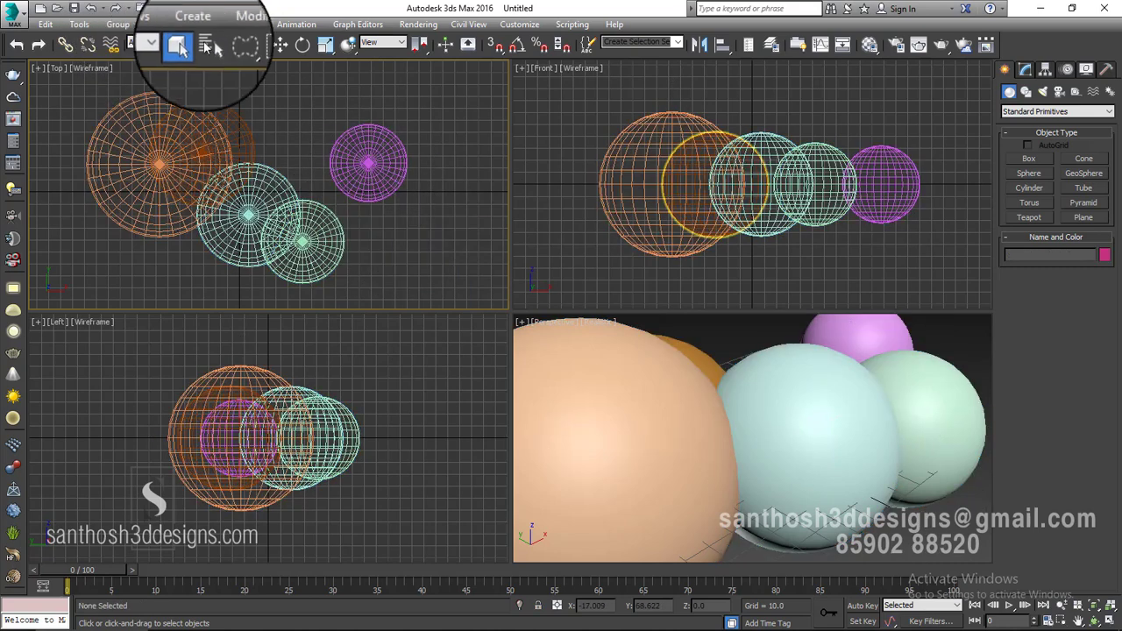
- Set the selection region to Paint and brush over every sphere except the dark orange one in the Top view, then activate Move
mouse_move(231, 53)
mouse_down()
mouse_move(243, 85)
mouse_move(226, 153)
mouse_up()
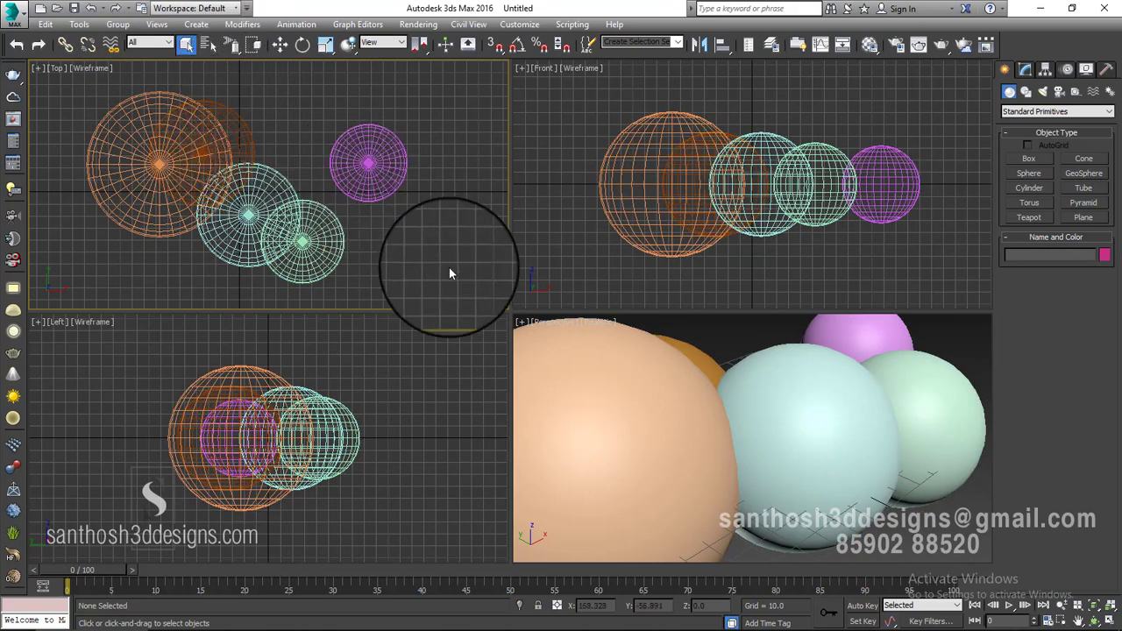
mouse_move(381, 215)
mouse_down()
mouse_move(326, 247)
mouse_move(178, 243)
mouse_up()
click(280, 45)
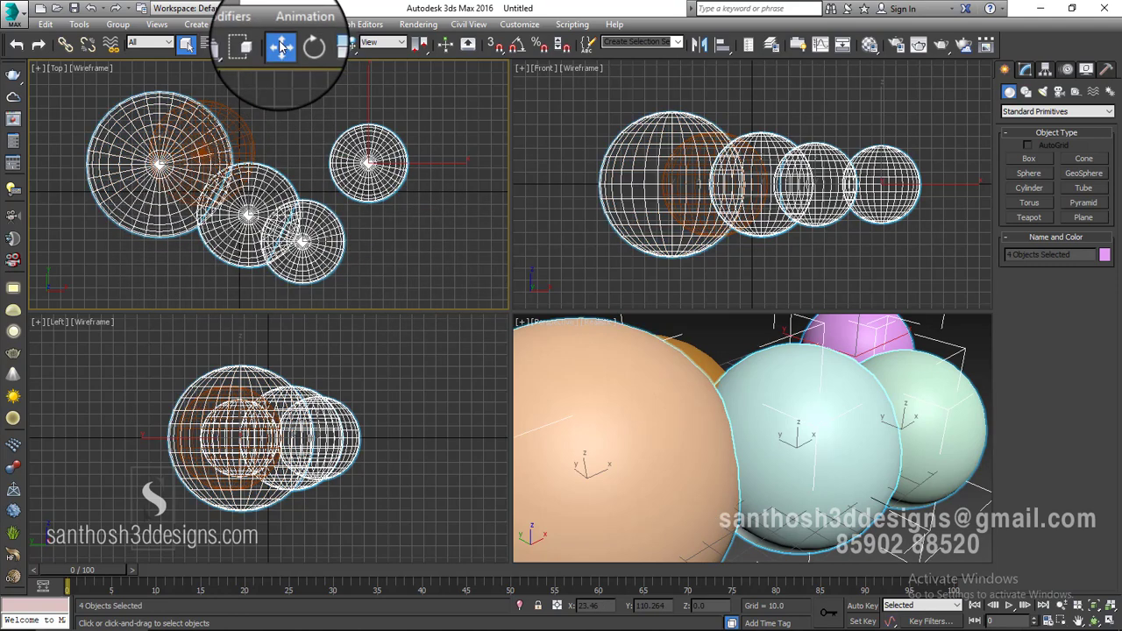
- Brush spheres out of the selection until only the largest remains, then select the same four spheres again
alt+click(403, 163)
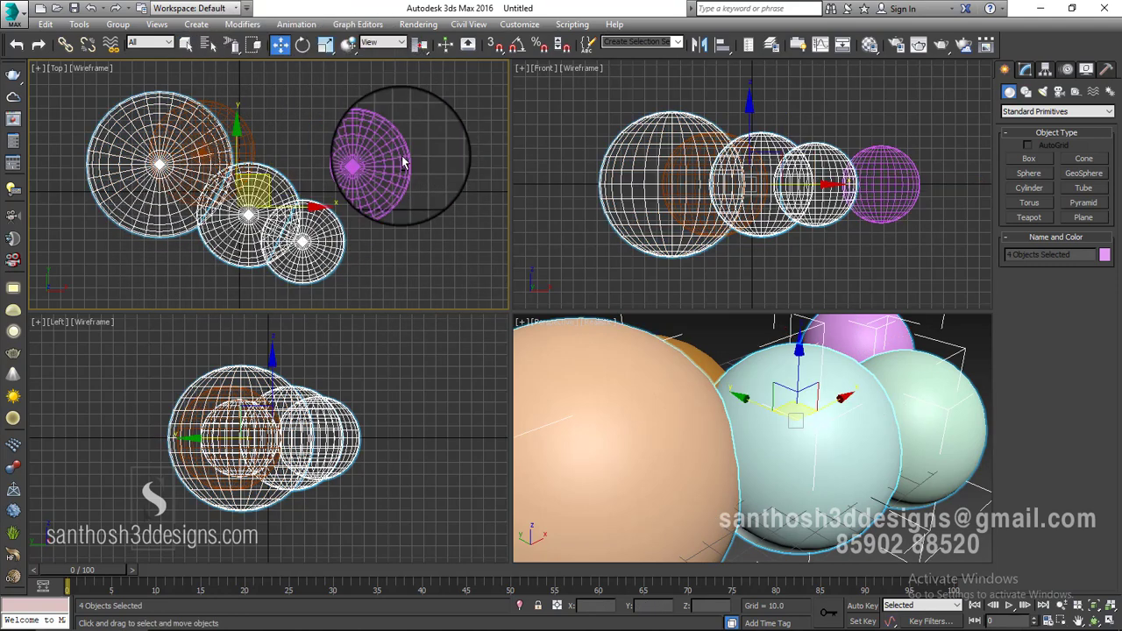
alt+drag(340, 266, 308, 259)
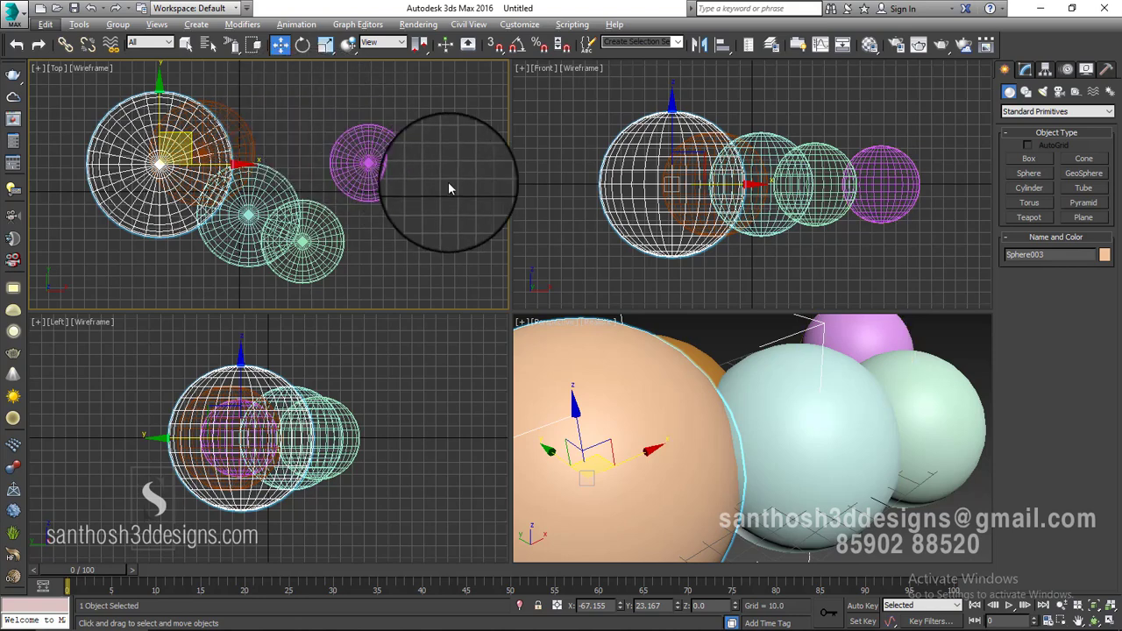
mouse_move(326, 113)
mouse_down()
mouse_move(351, 210)
mouse_move(293, 238)
mouse_move(324, 251)
mouse_move(384, 242)
mouse_up()
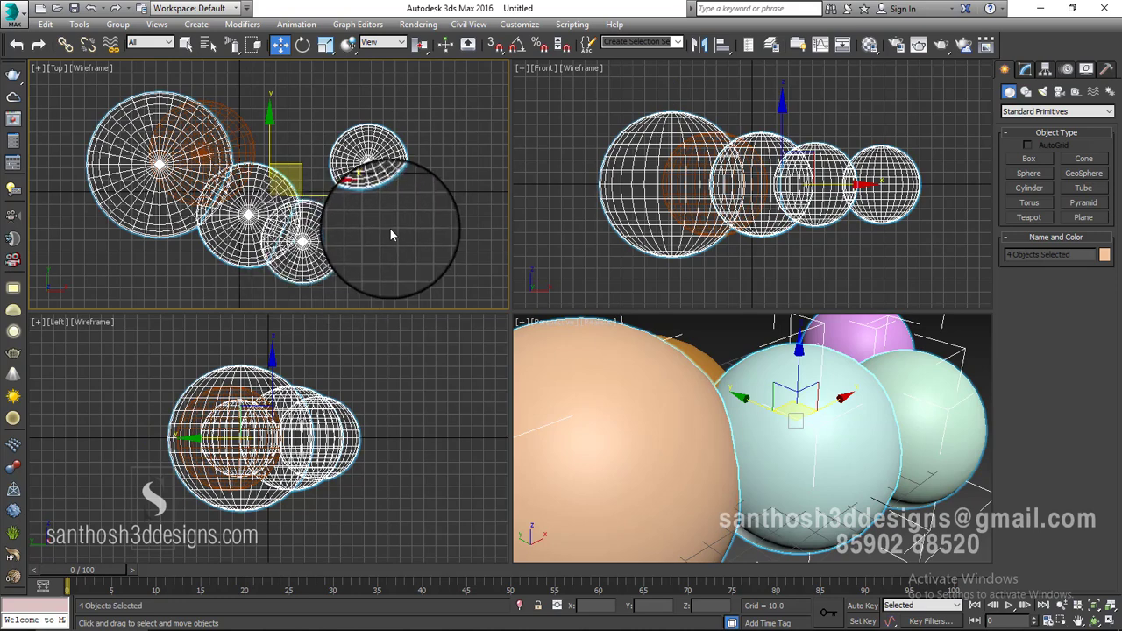
middle_drag(267, 198, 265, 201)
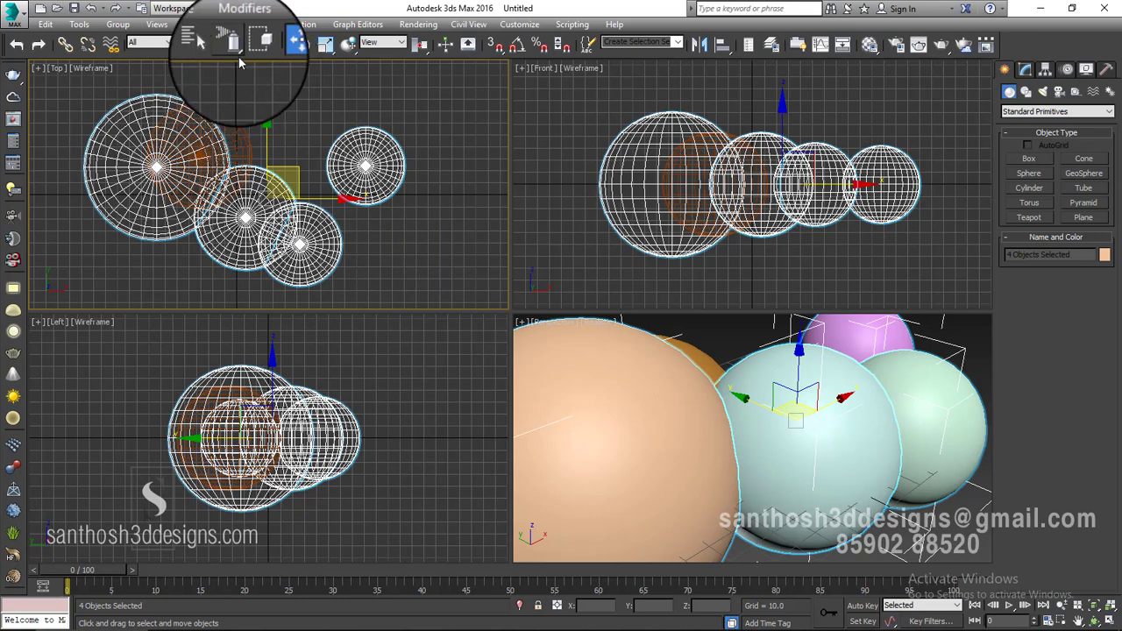
- Set the selection region back to Rectangular, activate the Select tool, and switch the selection mode from window back to crossing
drag(229, 47, 237, 67)
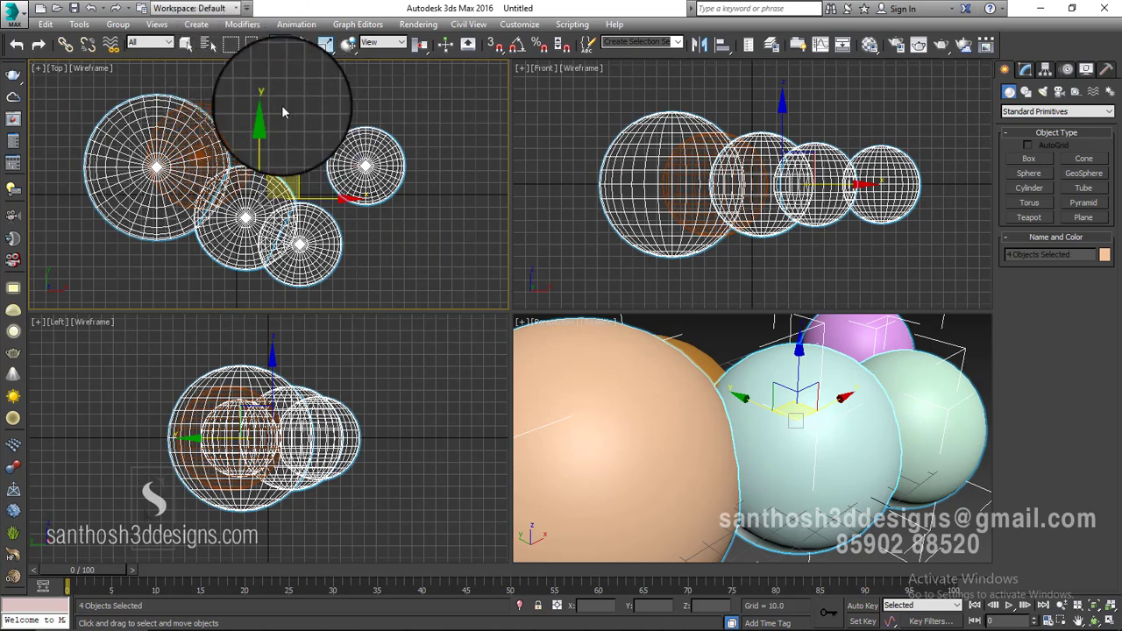
key(q)
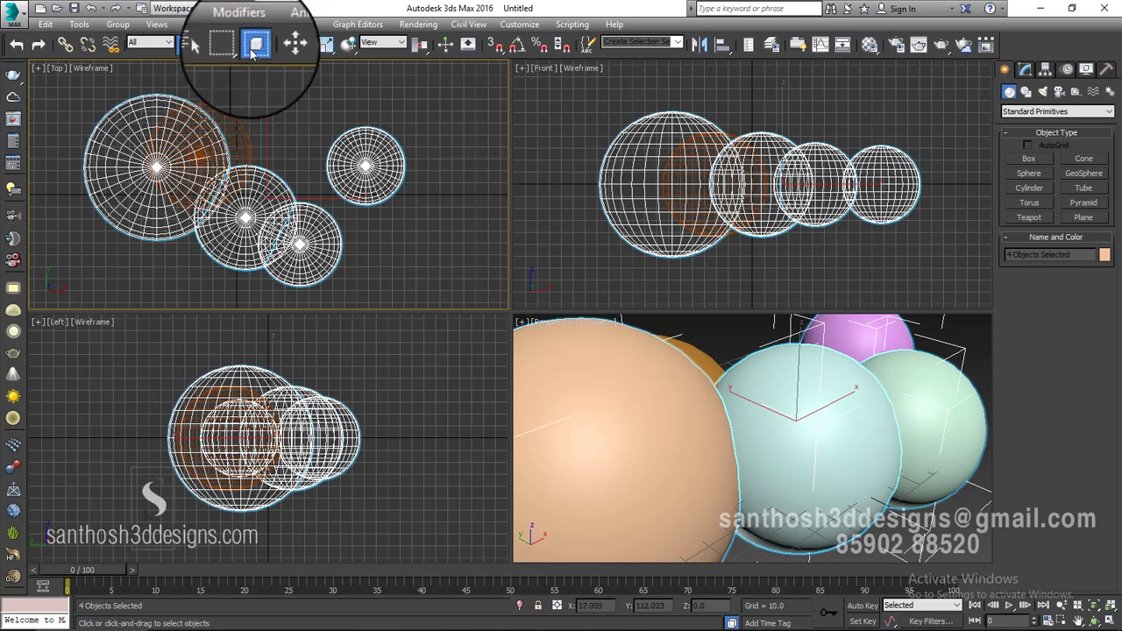
click(254, 46)
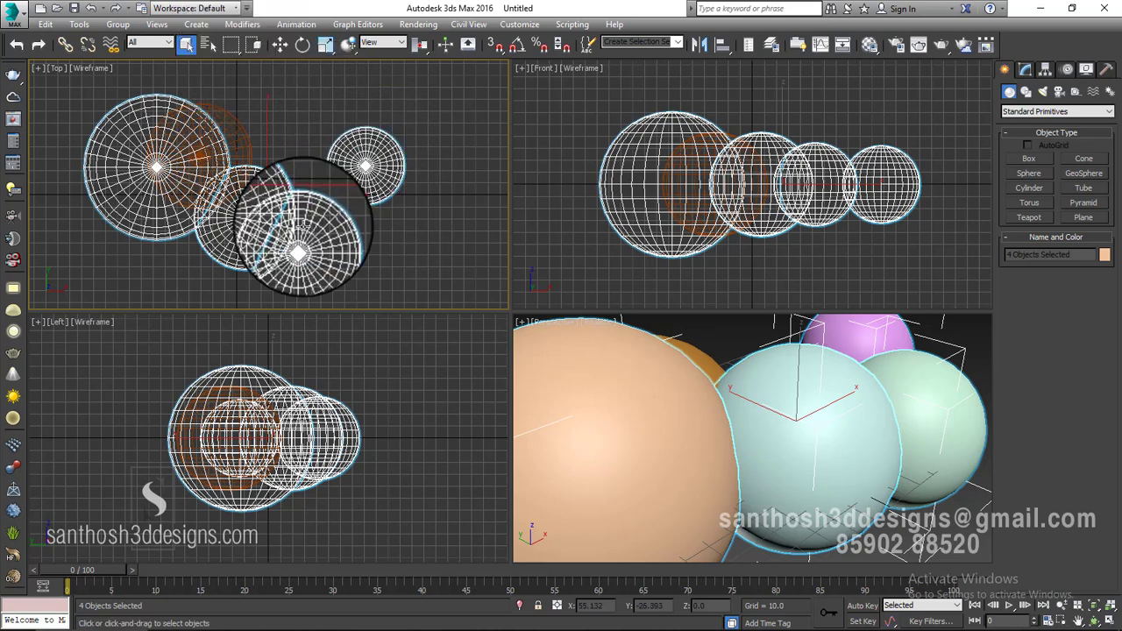
- Move the small green sphere into the light blue sphere in the Top view and clear the selection
click(280, 44)
click(342, 232)
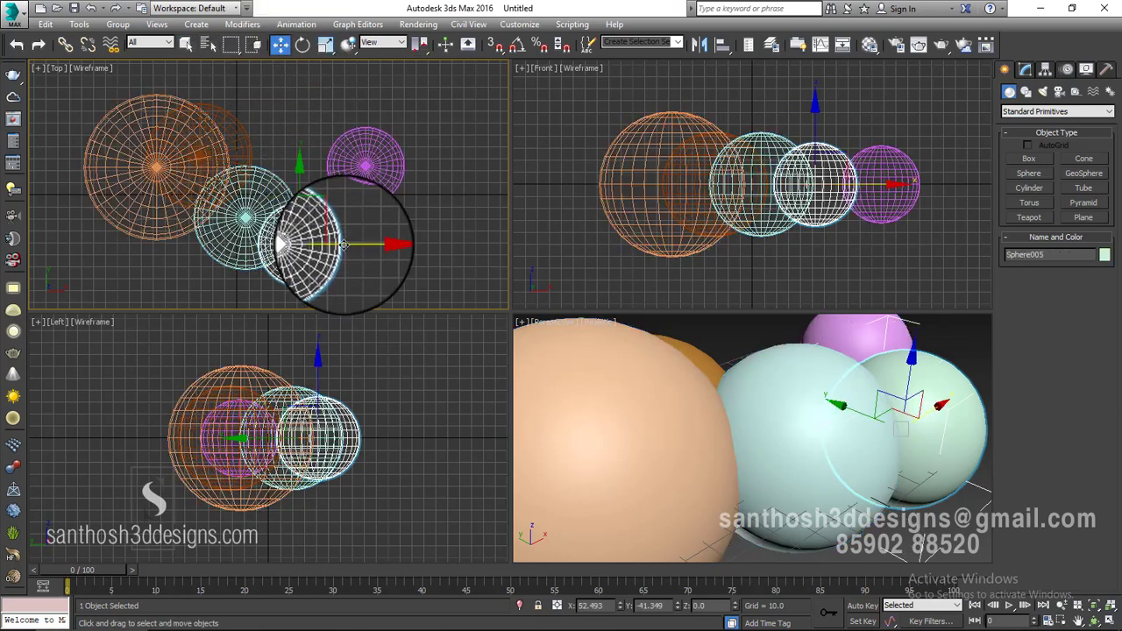
drag(343, 245, 268, 184)
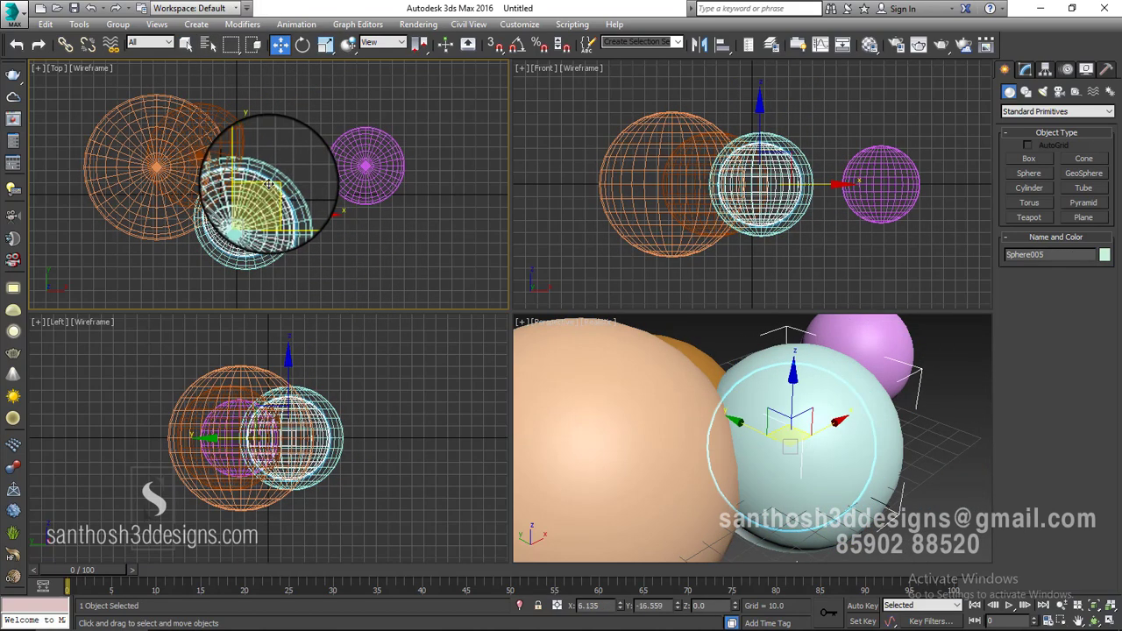
click(327, 231)
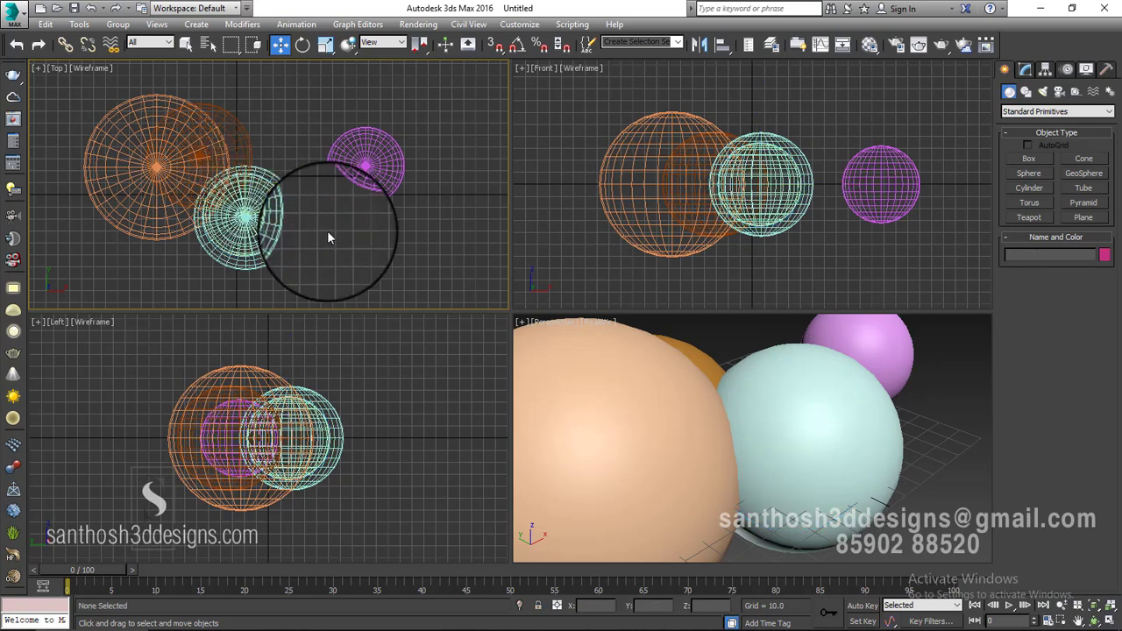
middle_drag(327, 231, 356, 230)
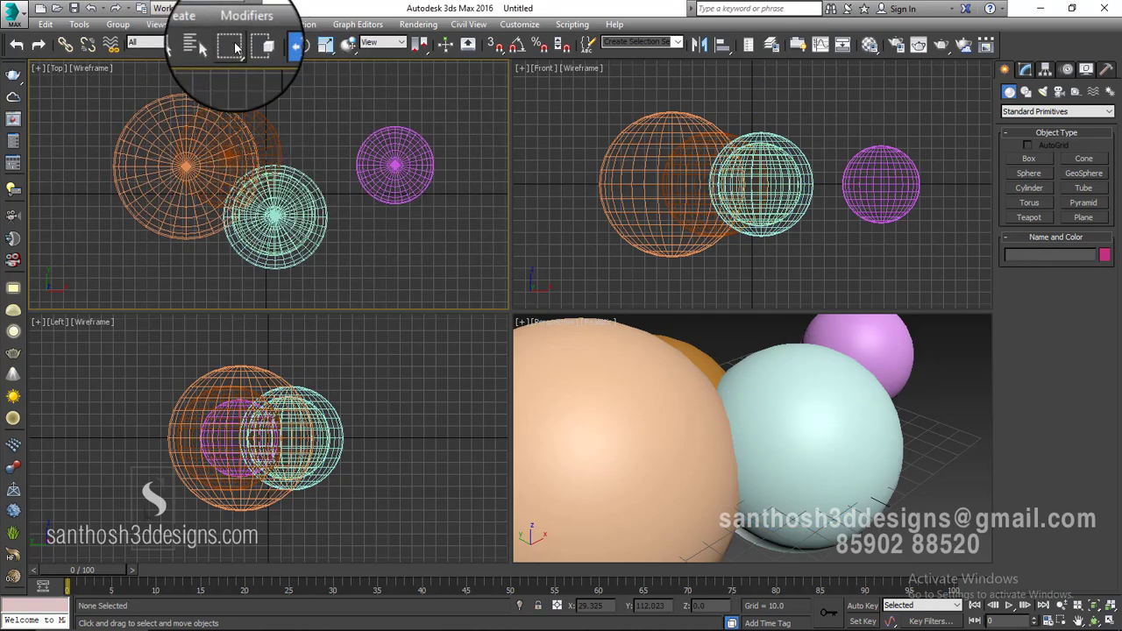
- Try crossing and window selection on the two overlapping spheres in the Top view, leaving window mode on
drag(395, 263, 298, 238)
drag(394, 300, 301, 235)
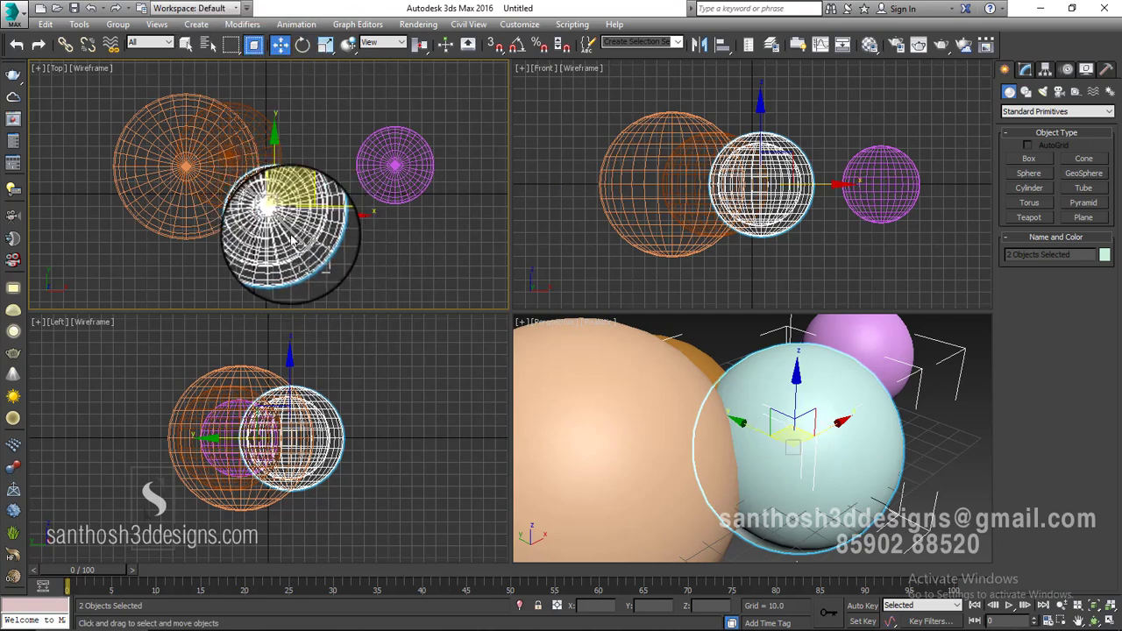
drag(223, 164, 230, 164)
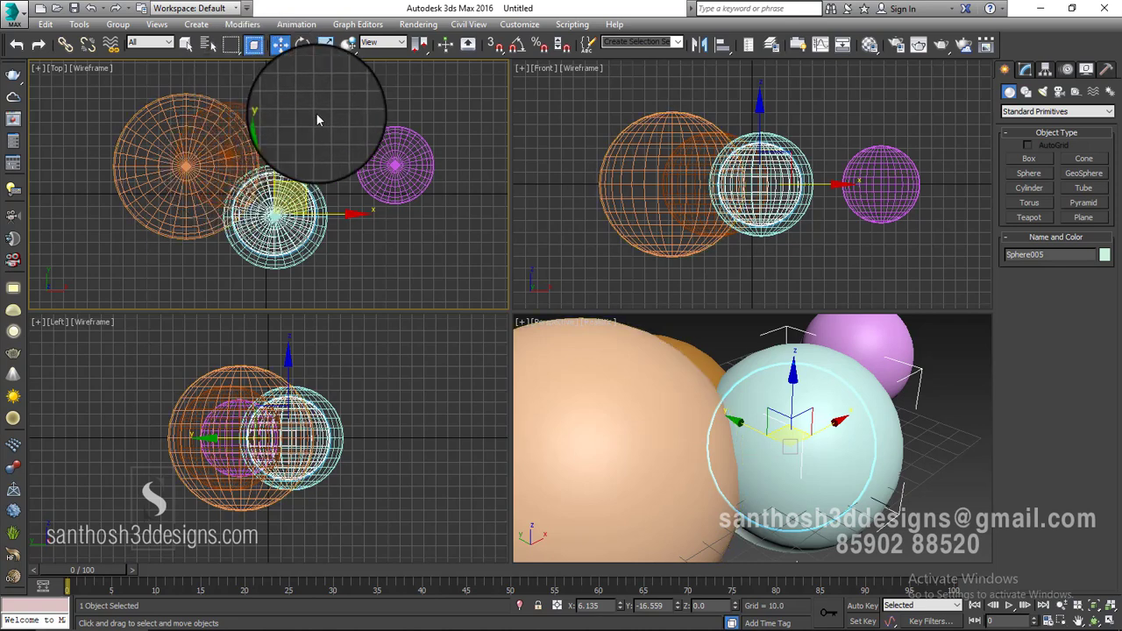
- Select and delete the dark orange sphere, then window-select the two overlapping spheres and the purple sphere in the Top view
middle_drag(317, 111, 221, 114)
scroll(313, 131, down, 2)
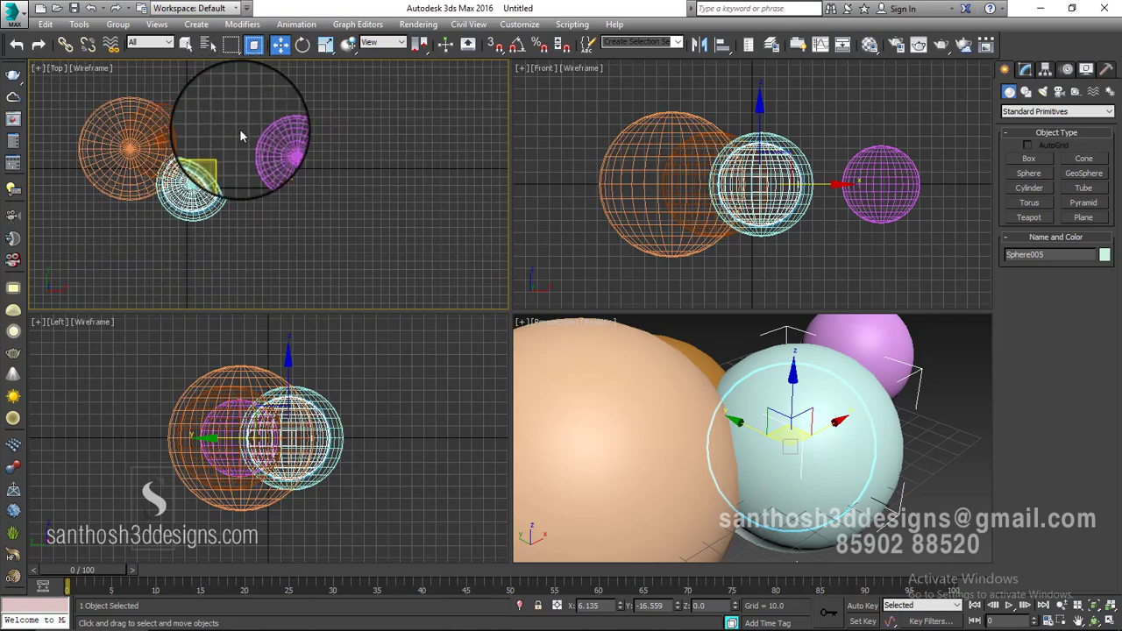
drag(76, 86, 285, 189)
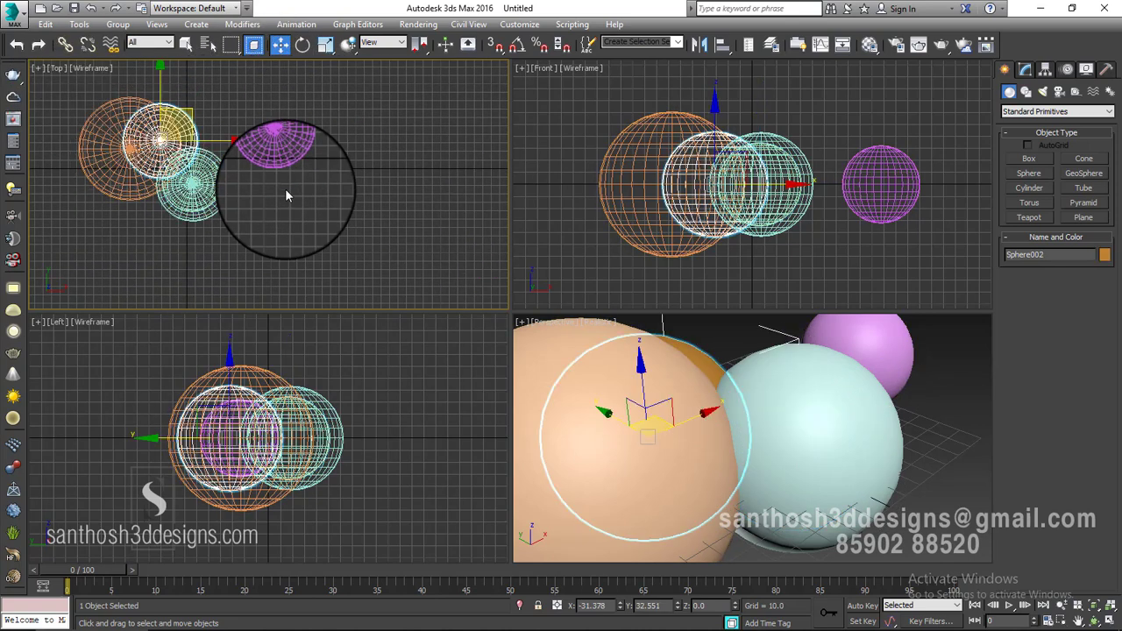
key(Delete)
middle_drag(214, 121, 252, 155)
drag(121, 99, 345, 267)
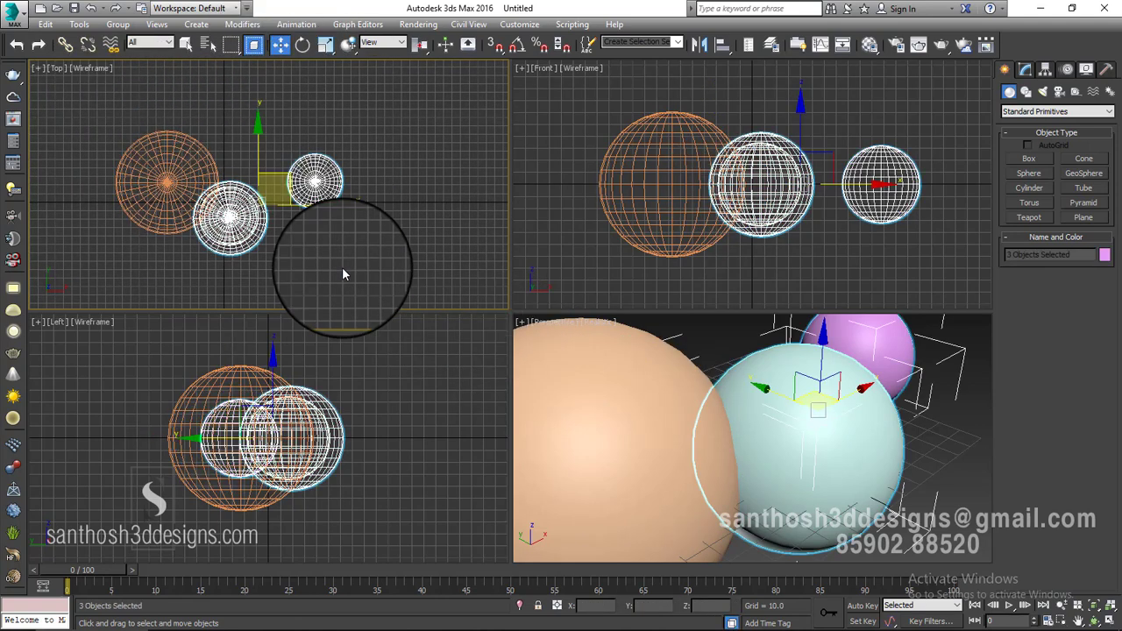
- Reset the scene without saving the changes
click(21, 19)
click(87, 42)
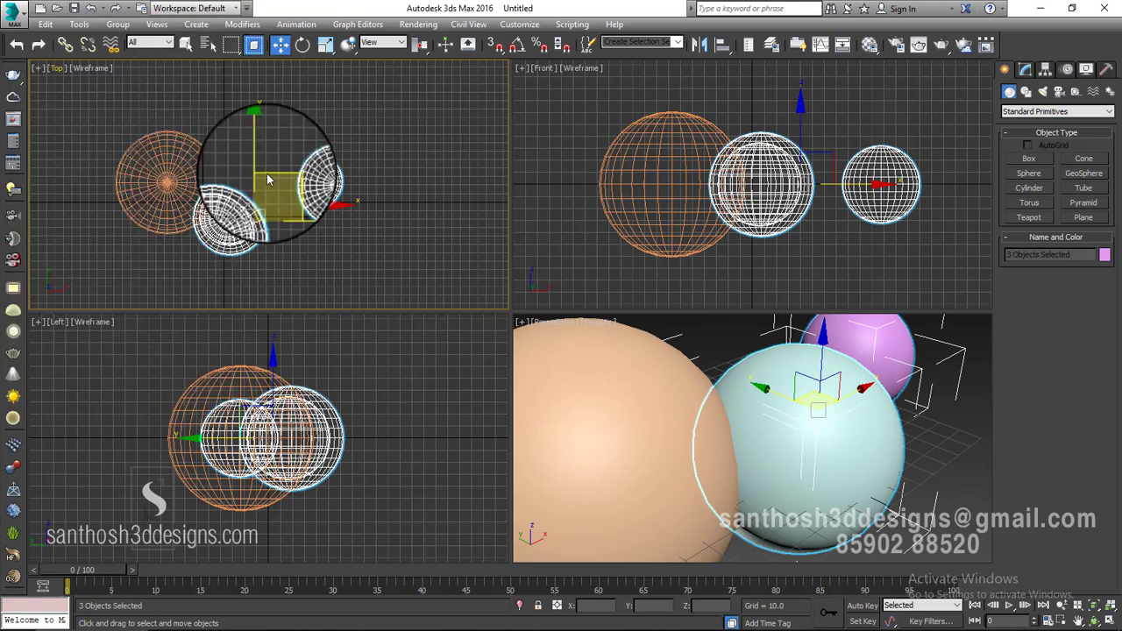
click(566, 350)
click(519, 349)
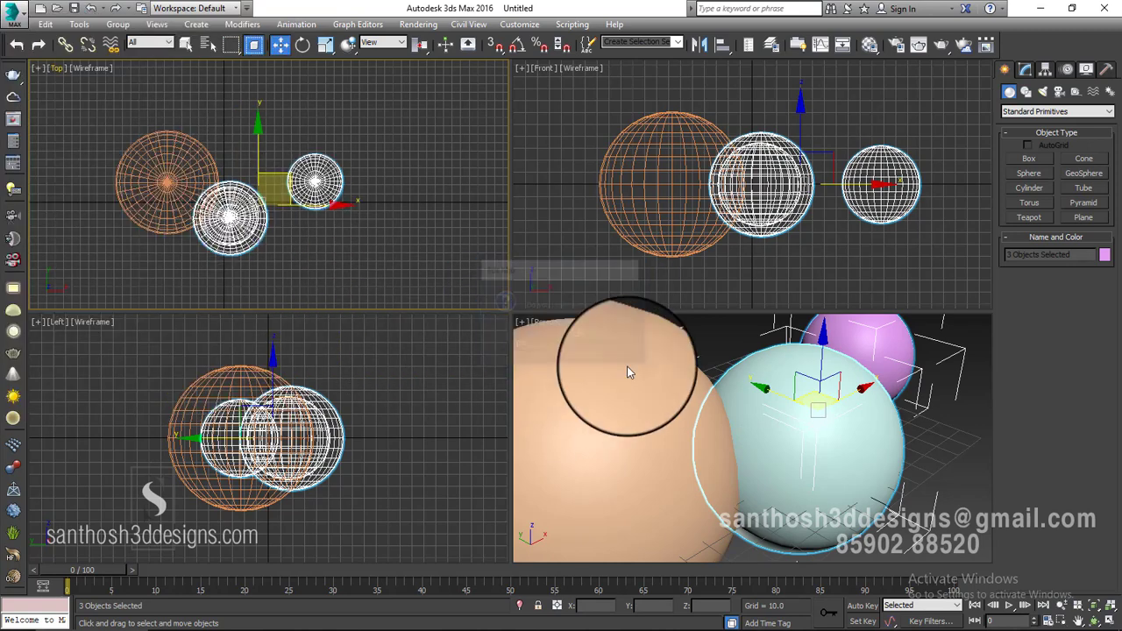
- Create a box near the centre of the Top view, about 42.2 long, 43.4 wide and 93.6 high
click(1019, 161)
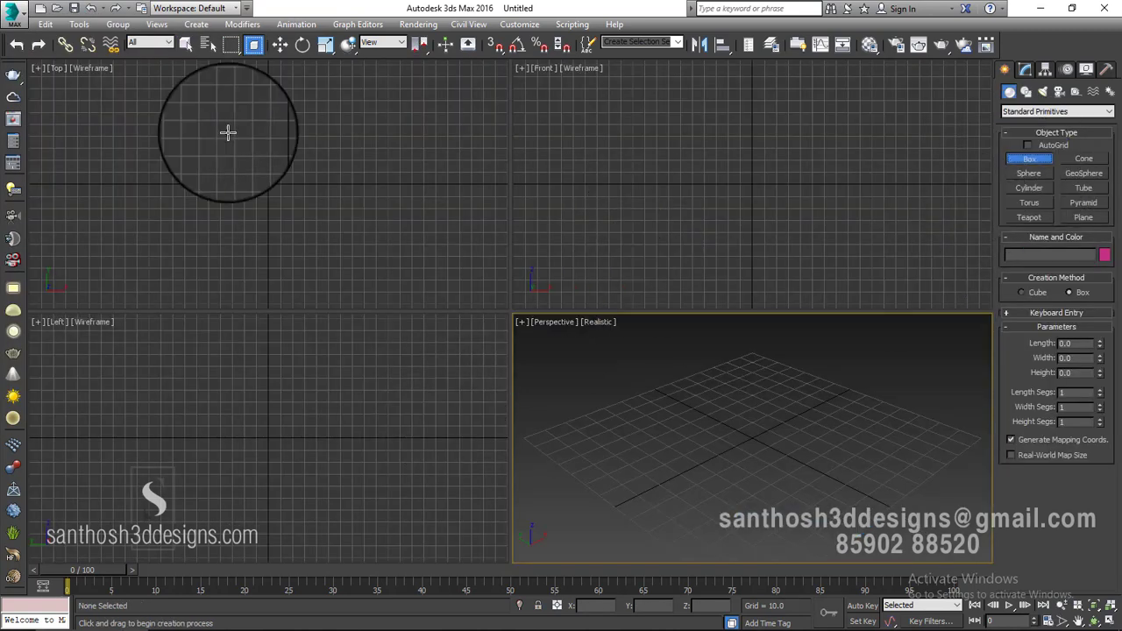
drag(247, 166, 299, 217)
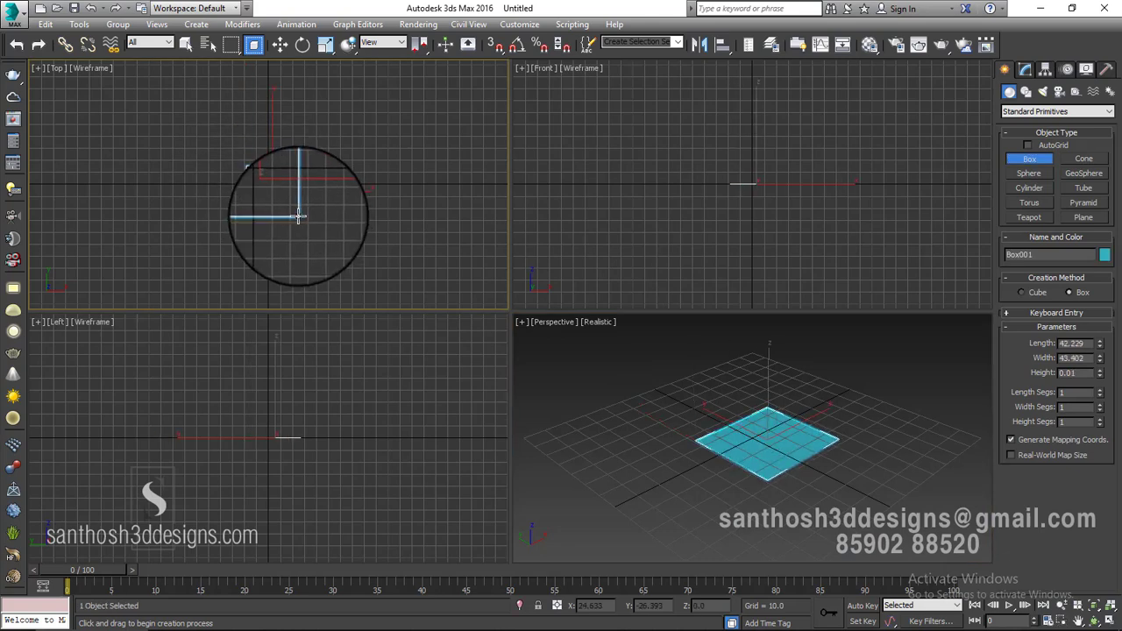
click(248, 101)
scroll(701, 462, down, 3)
scroll(719, 430, down, 2)
middle_drag(719, 430, 724, 446)
scroll(725, 444, up, 2)
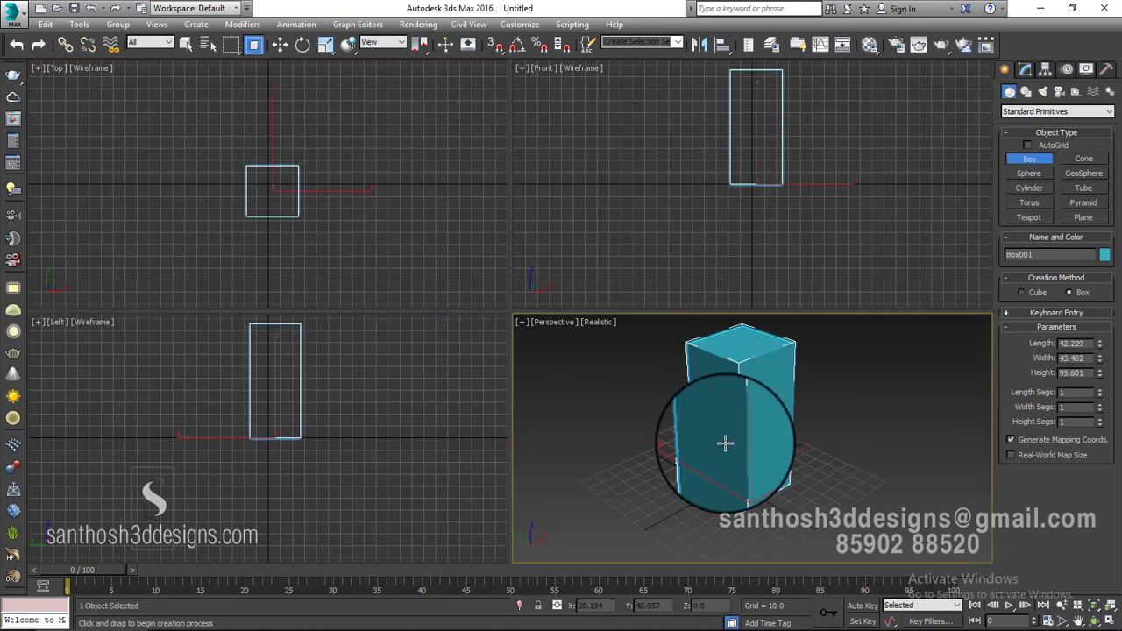
- Activate Move and reset the box's X and Y coordinates to 0 so it sits at the origin
click(280, 44)
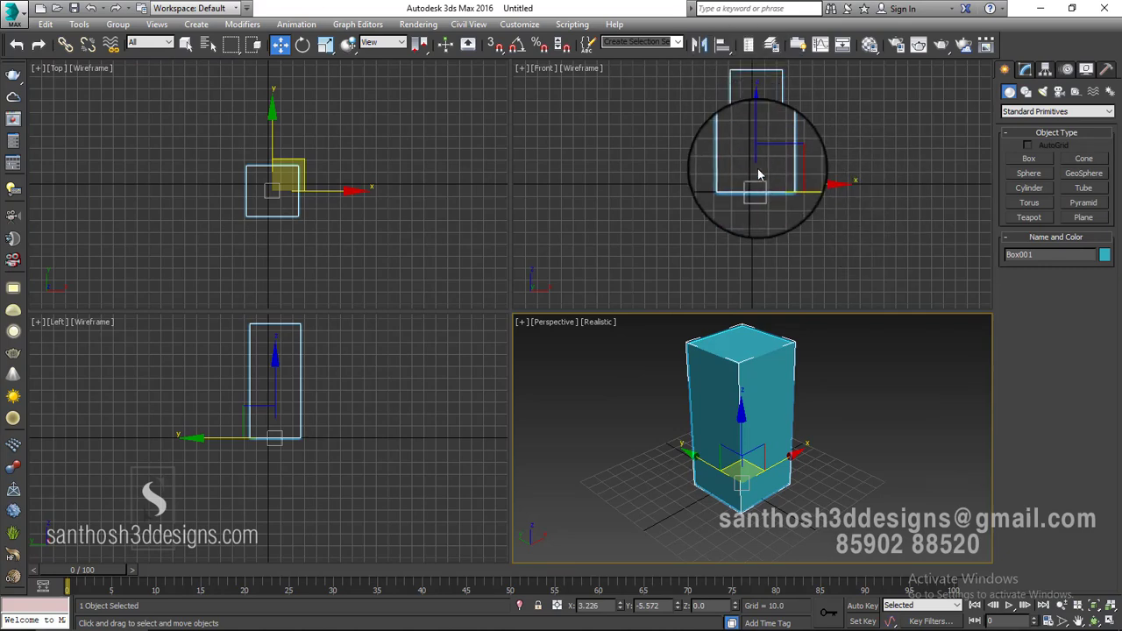
right_click(372, 173)
scroll(351, 184, up, 3)
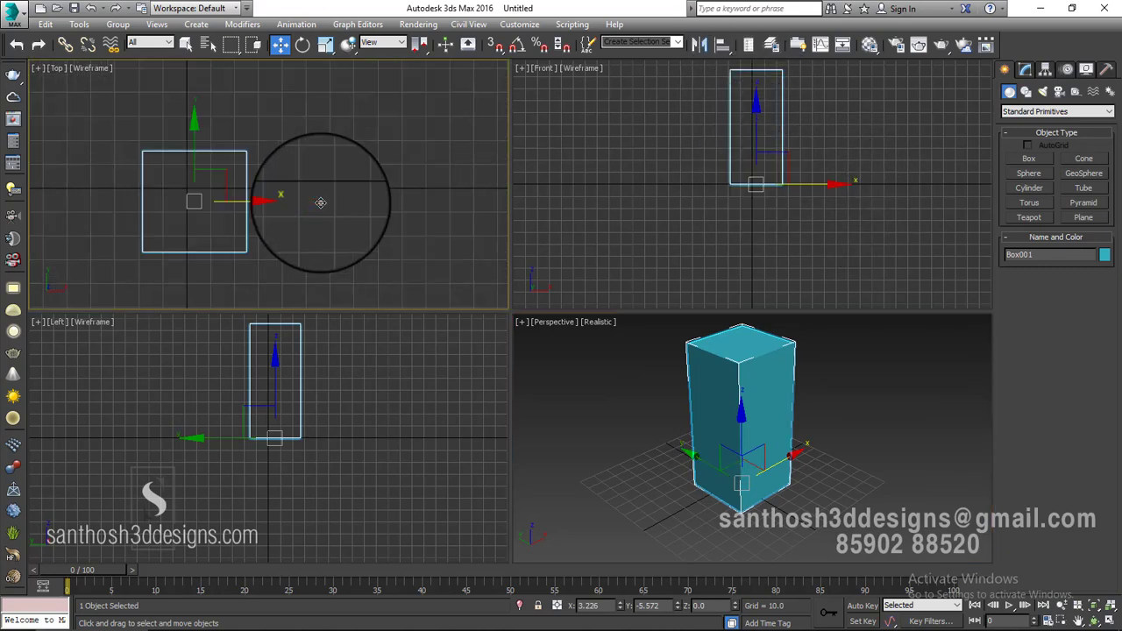
middle_drag(321, 203, 346, 194)
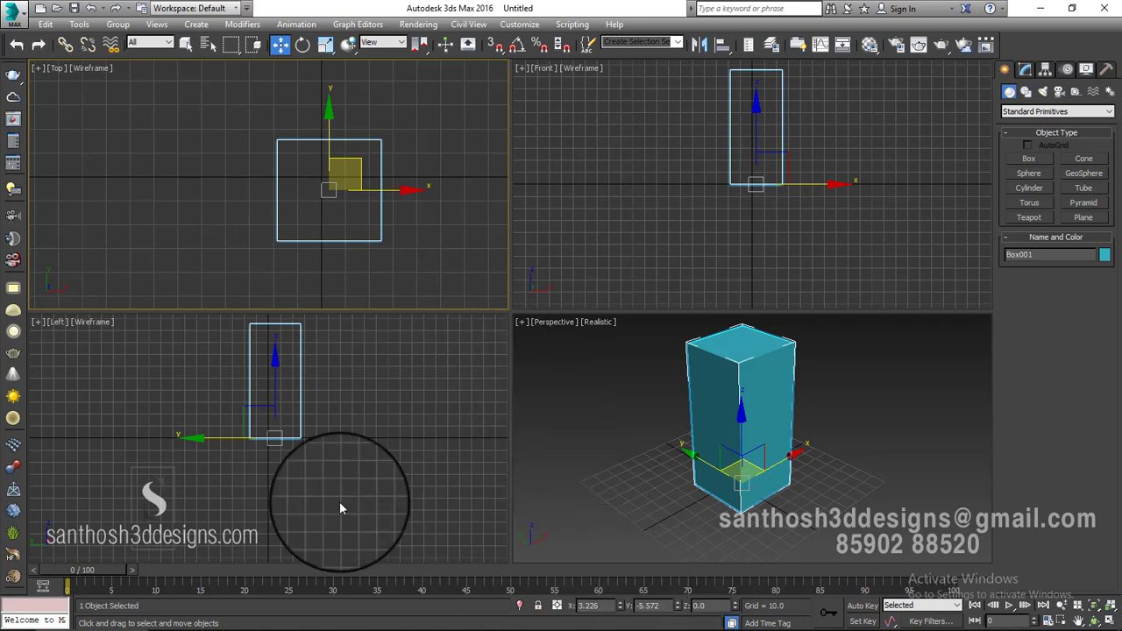
middle_drag(359, 213, 374, 221)
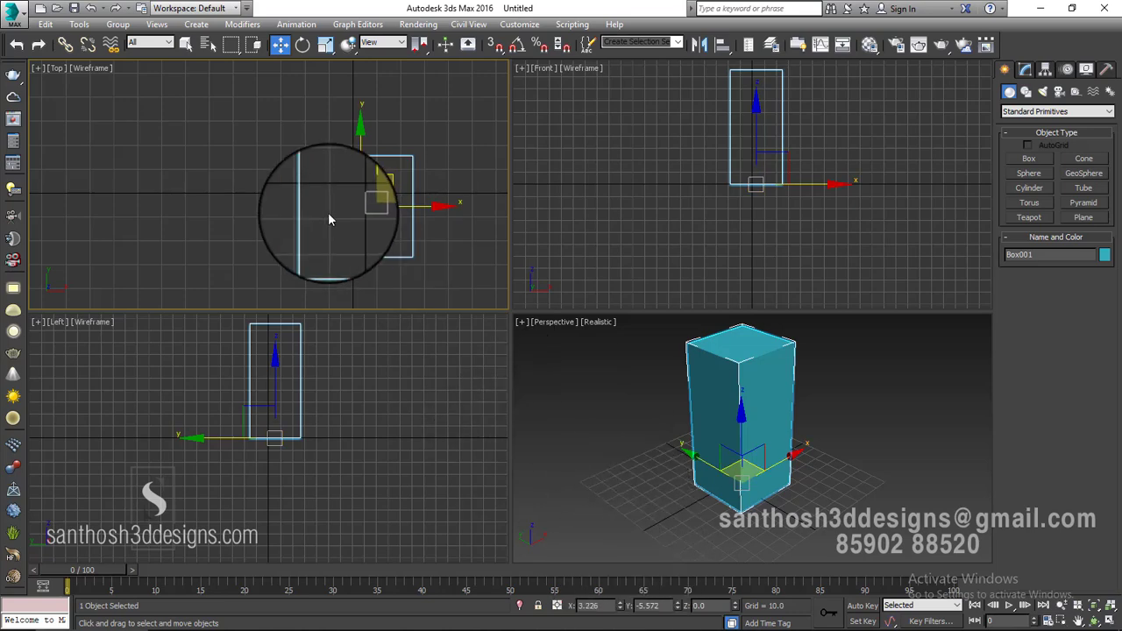
scroll(333, 206, down, 3)
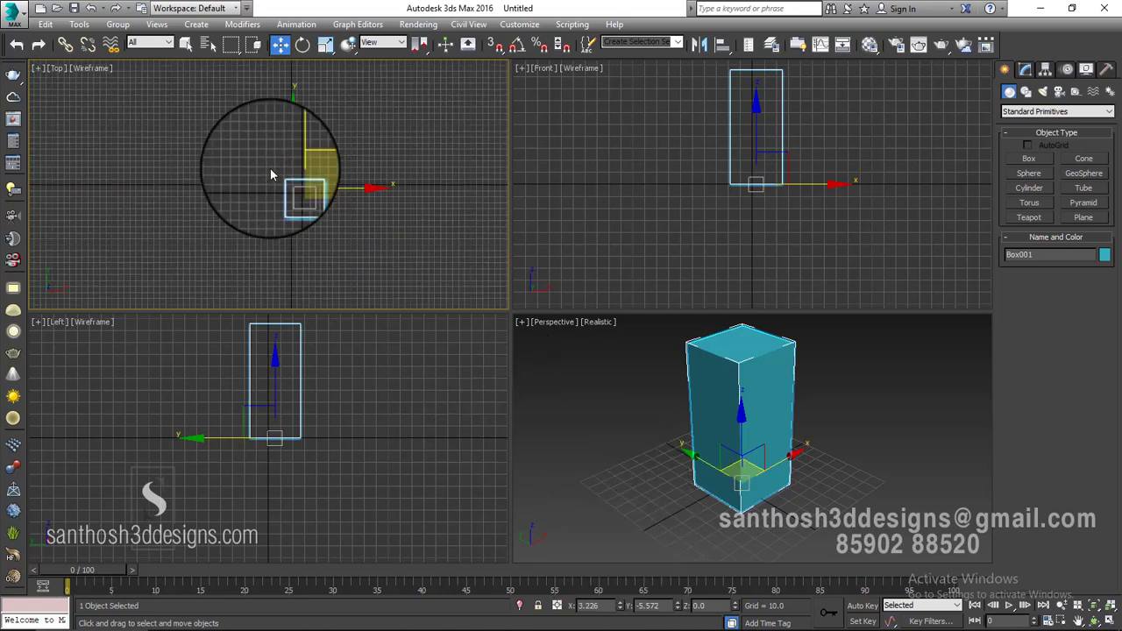
middle_drag(270, 169, 228, 154)
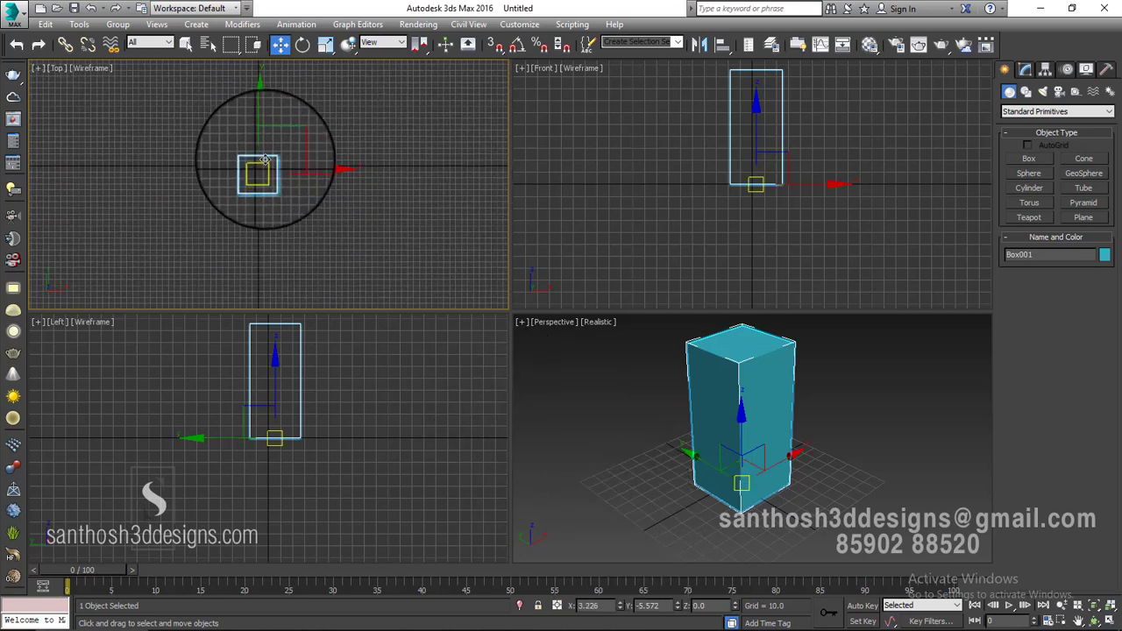
right_click(621, 607)
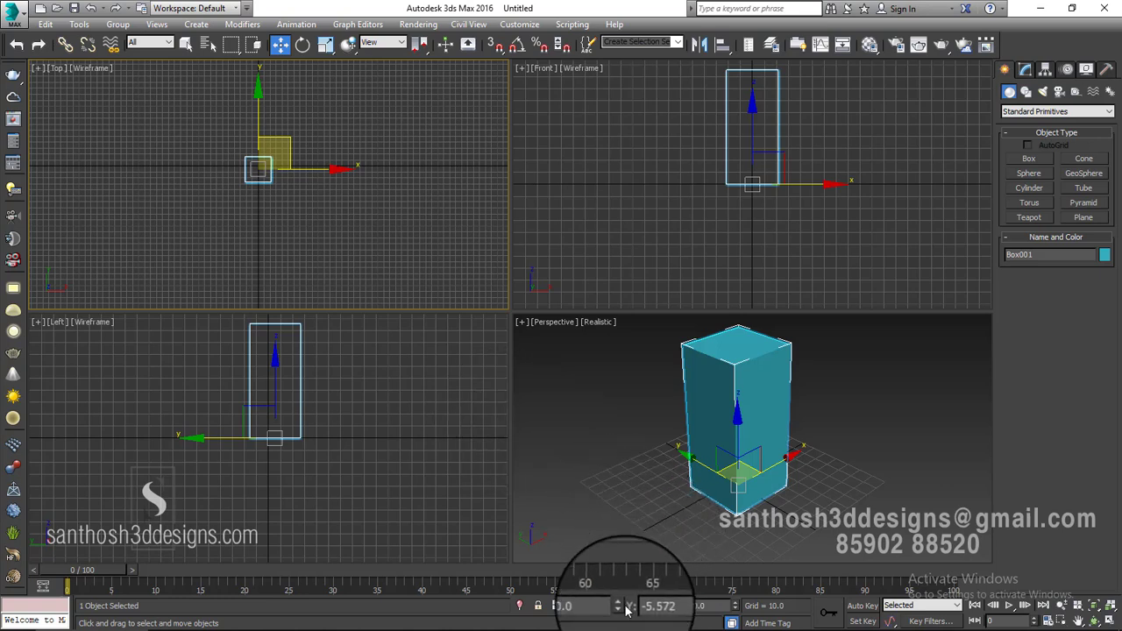
right_click(676, 610)
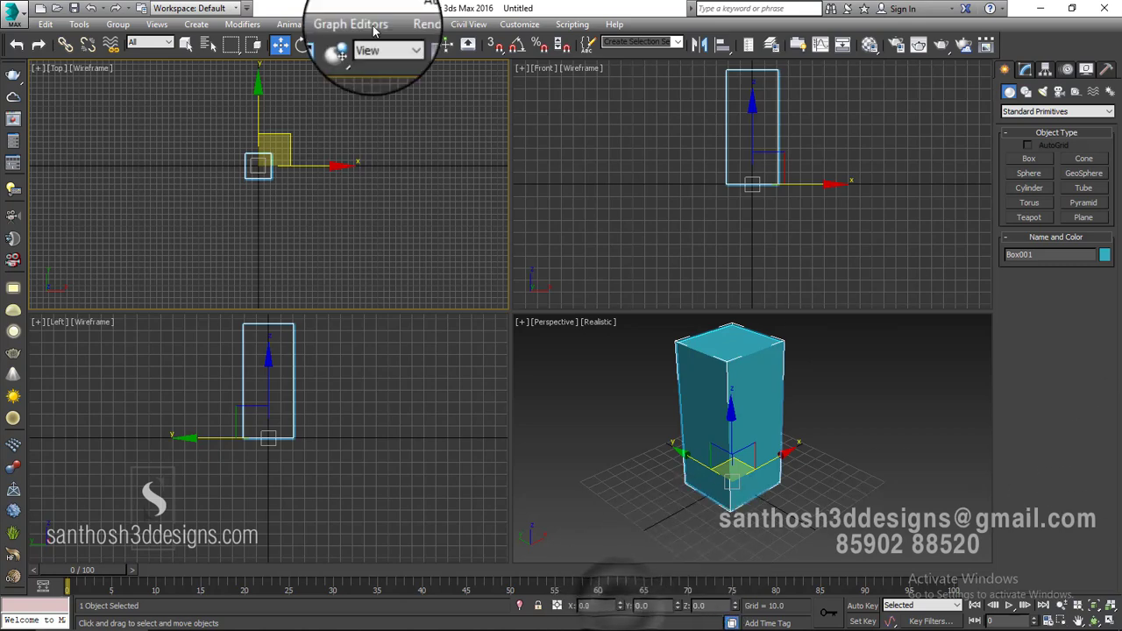
- Set the box's X coordinate to 100
scroll(366, 149, up, 4)
middle_drag(266, 133, 341, 138)
middle_drag(234, 174, 158, 172)
scroll(158, 172, down, 2)
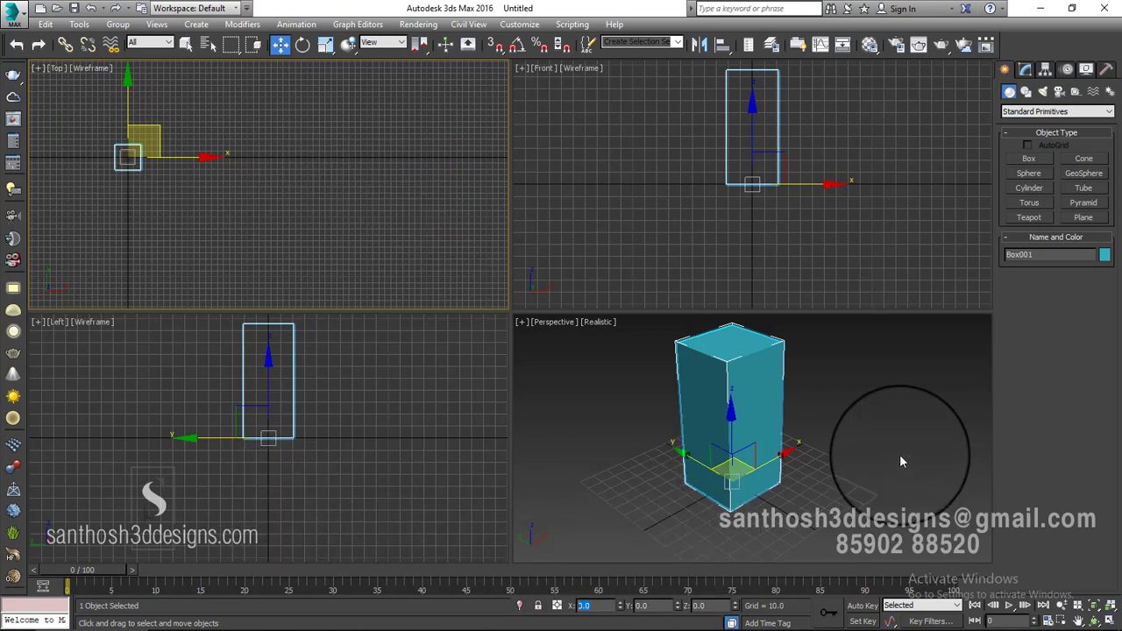
mouse_move(833, 618)
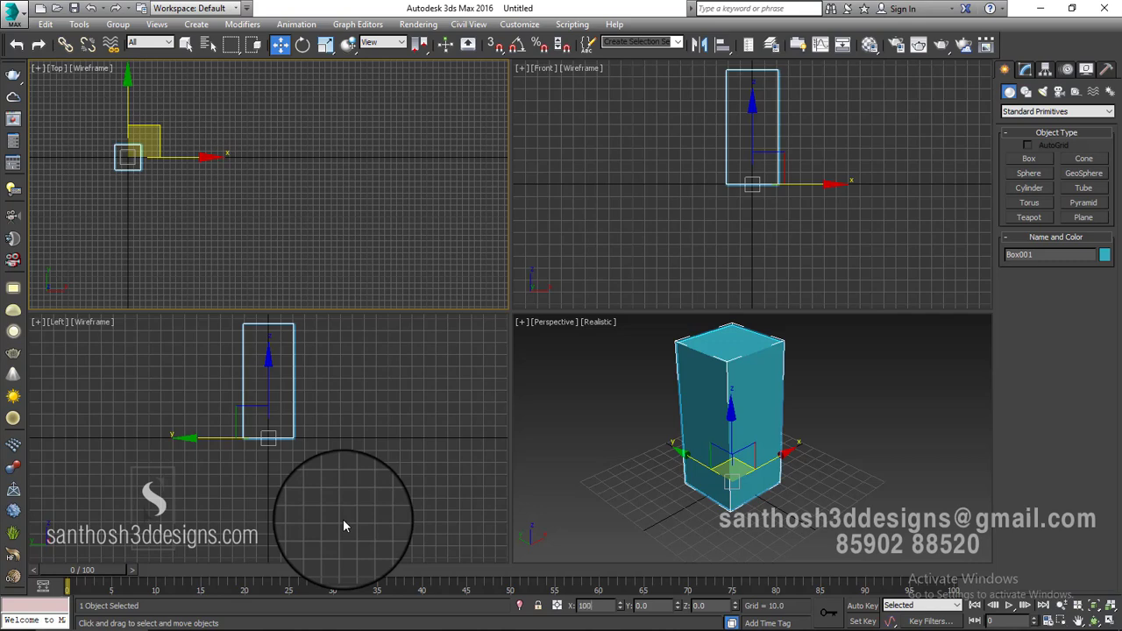
key(Return)
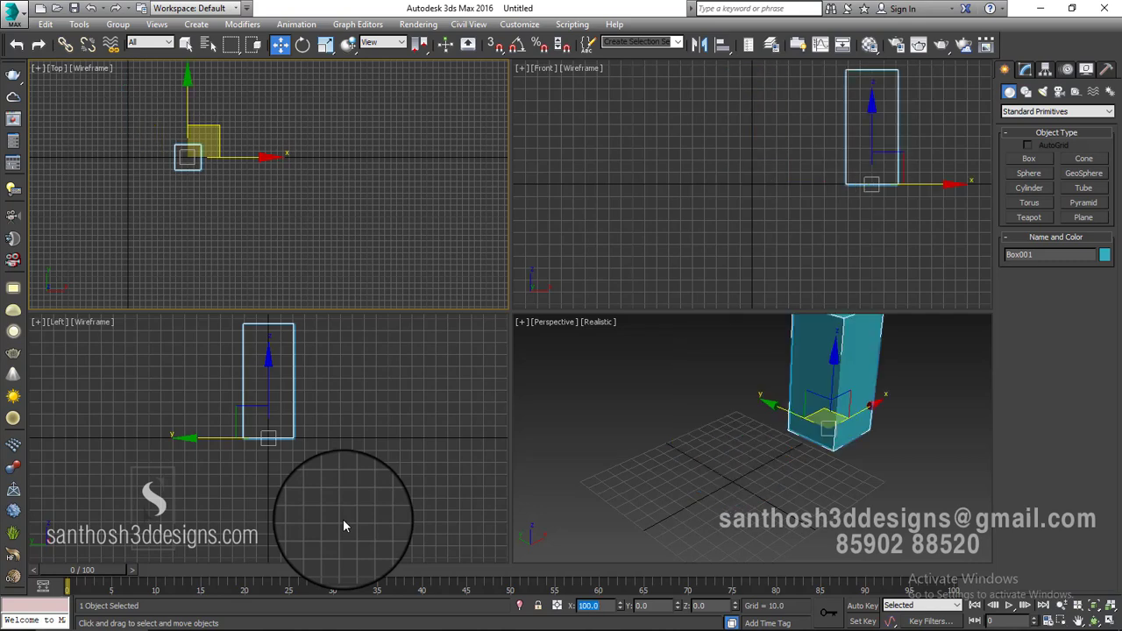
middle_drag(245, 103, 320, 150)
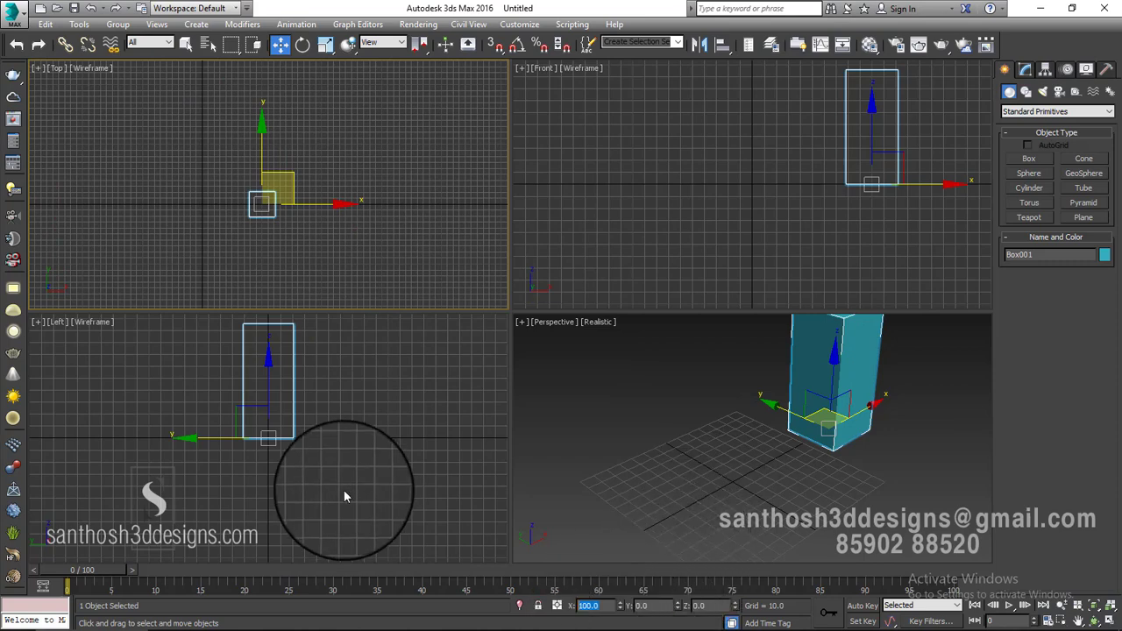
- Set the box's X coordinate to 200 and its Y coordinate first to 100, finally to -100
text(200)
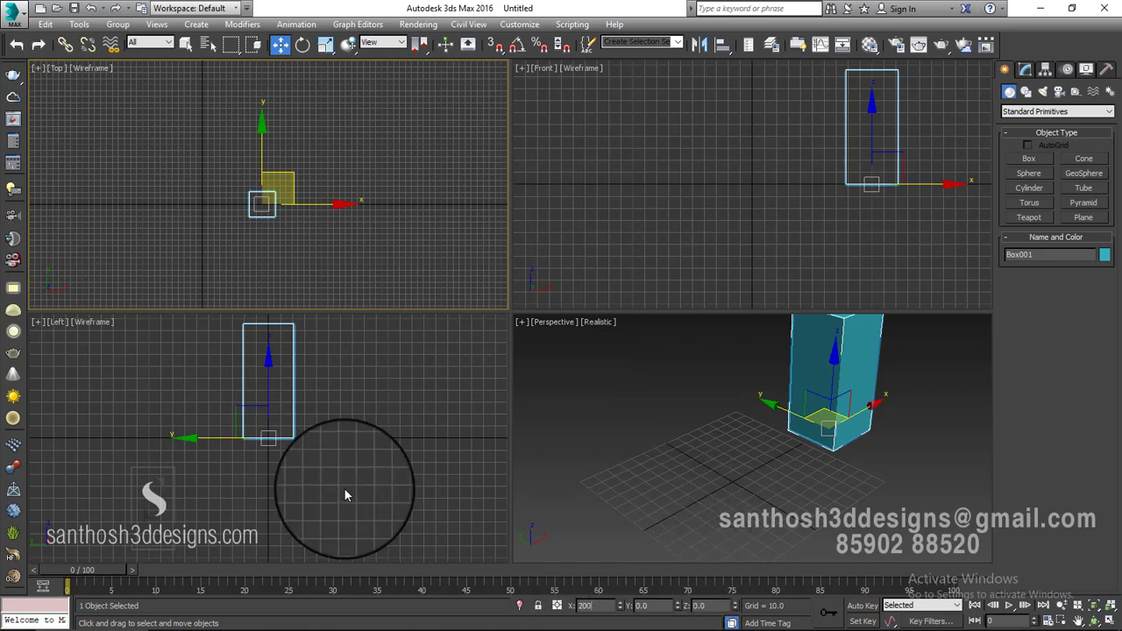
key(Return)
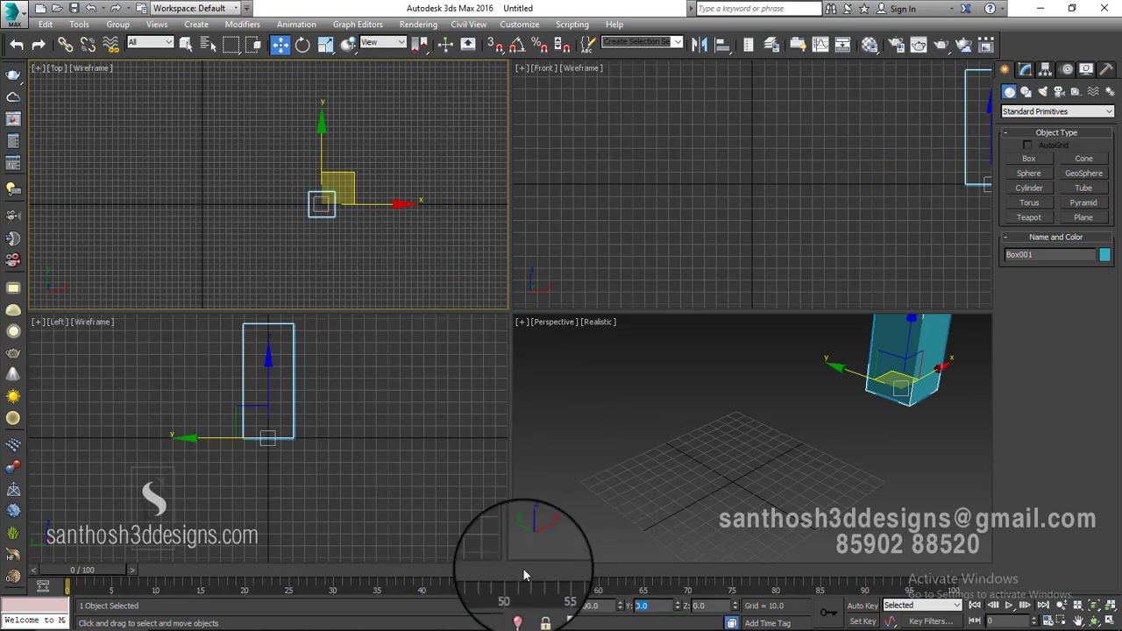
key(Tab)
text(100)
key(Return)
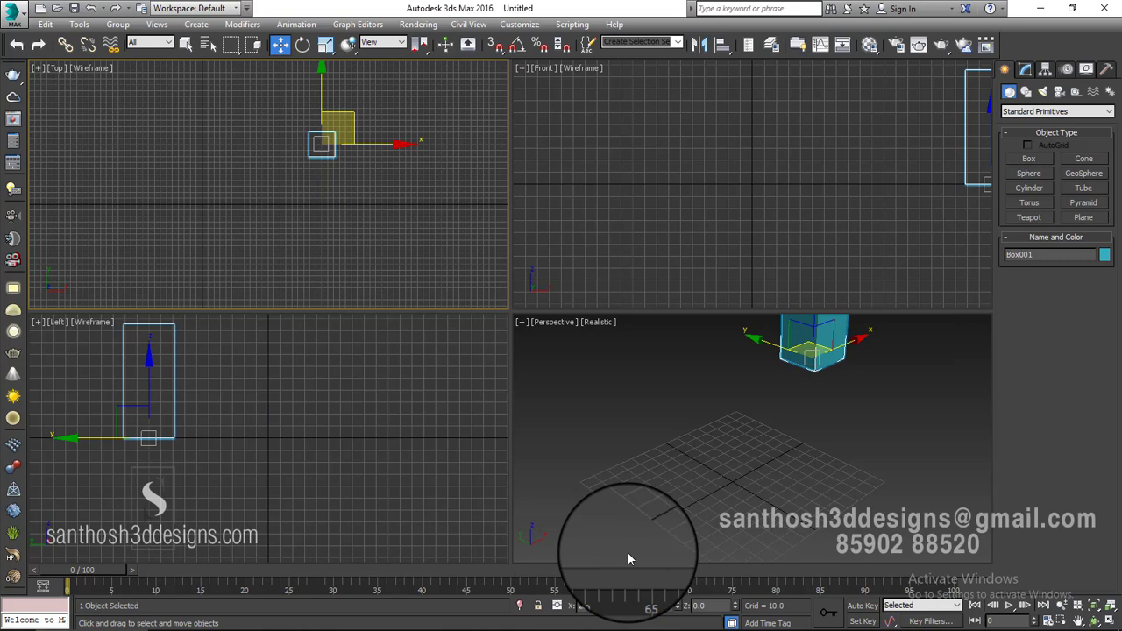
key(Return)
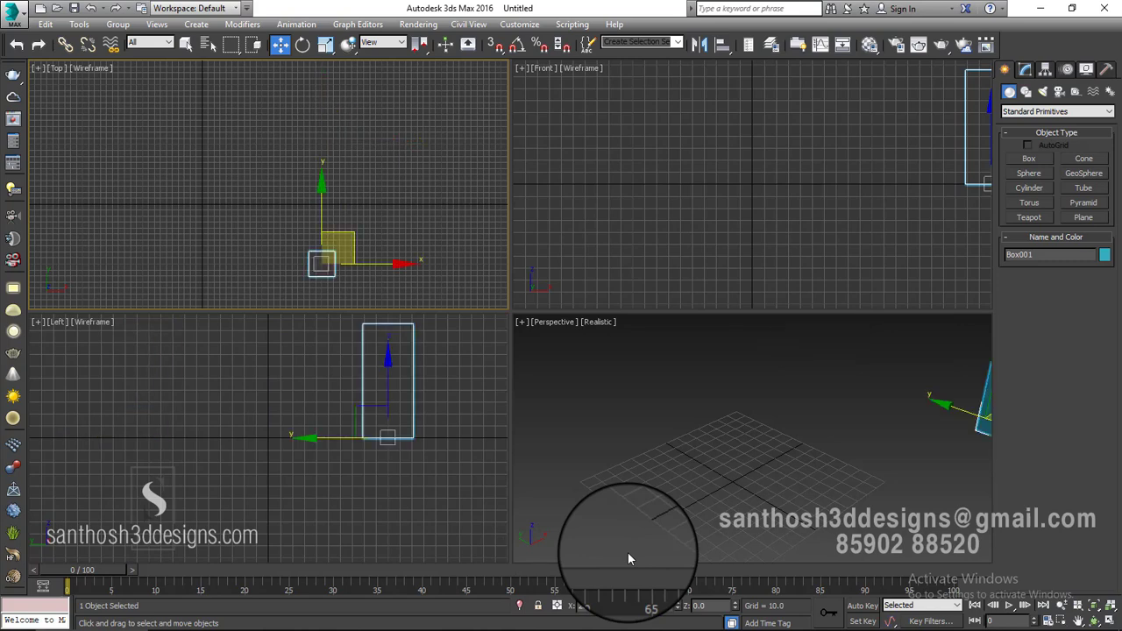
middle_drag(419, 275, 362, 218)
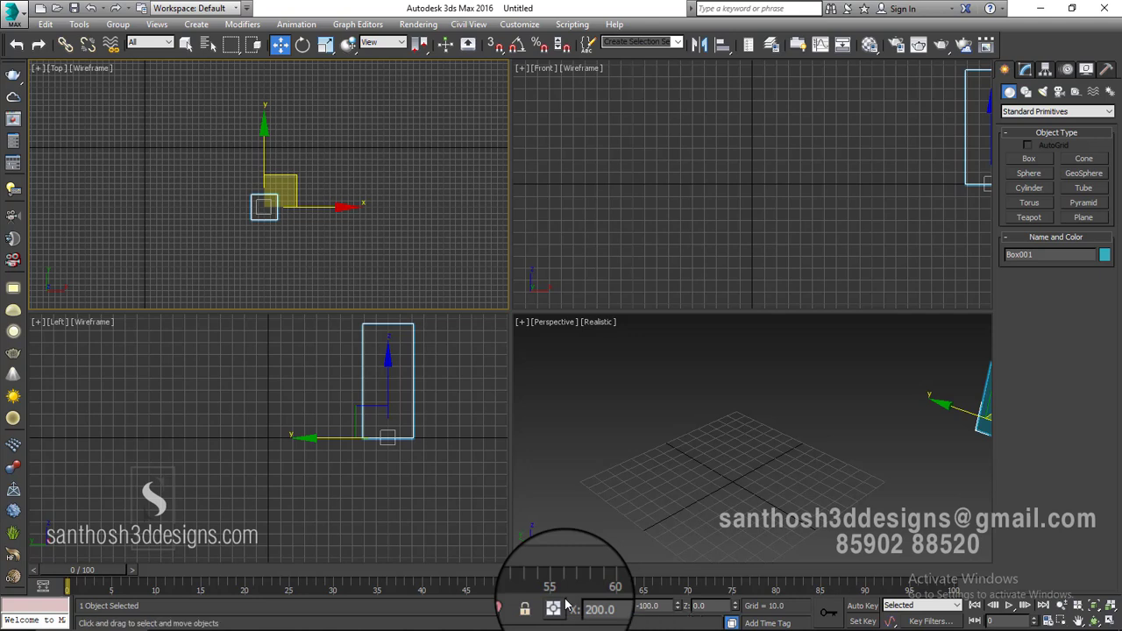
- Compare the box's position with the world origin in the Top view, deselecting and reselecting the box
click(144, 148)
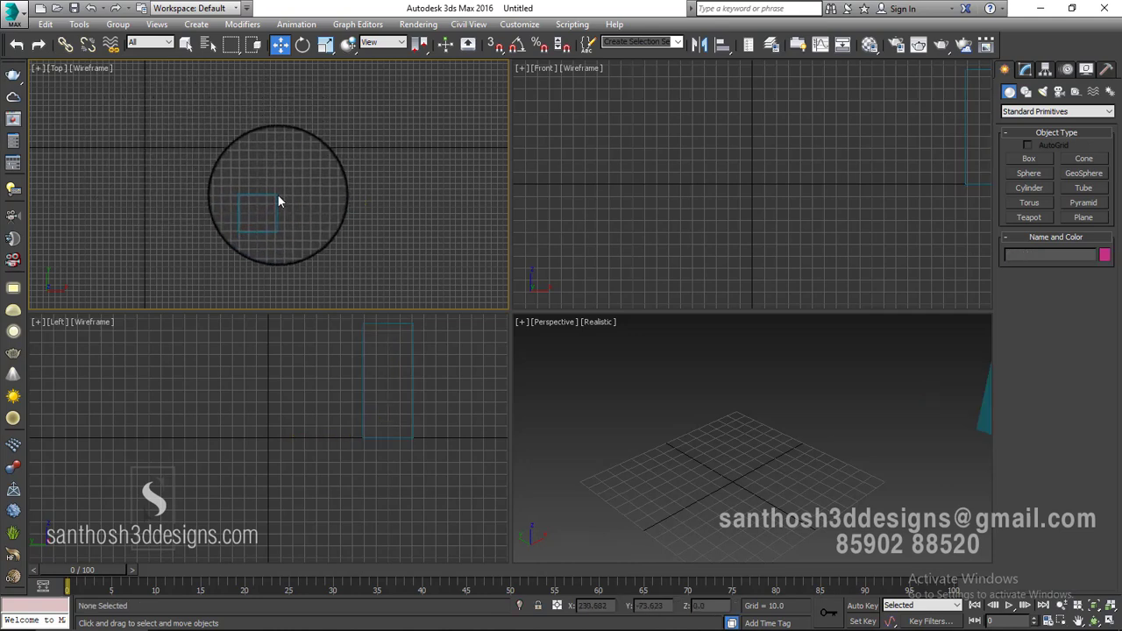
click(272, 220)
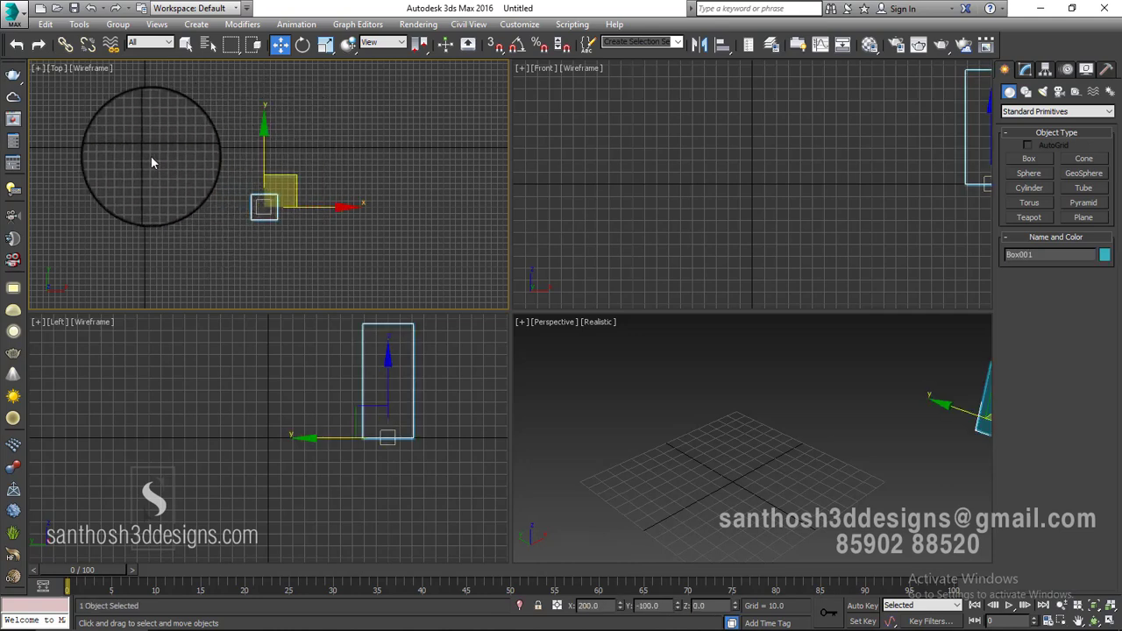
click(146, 153)
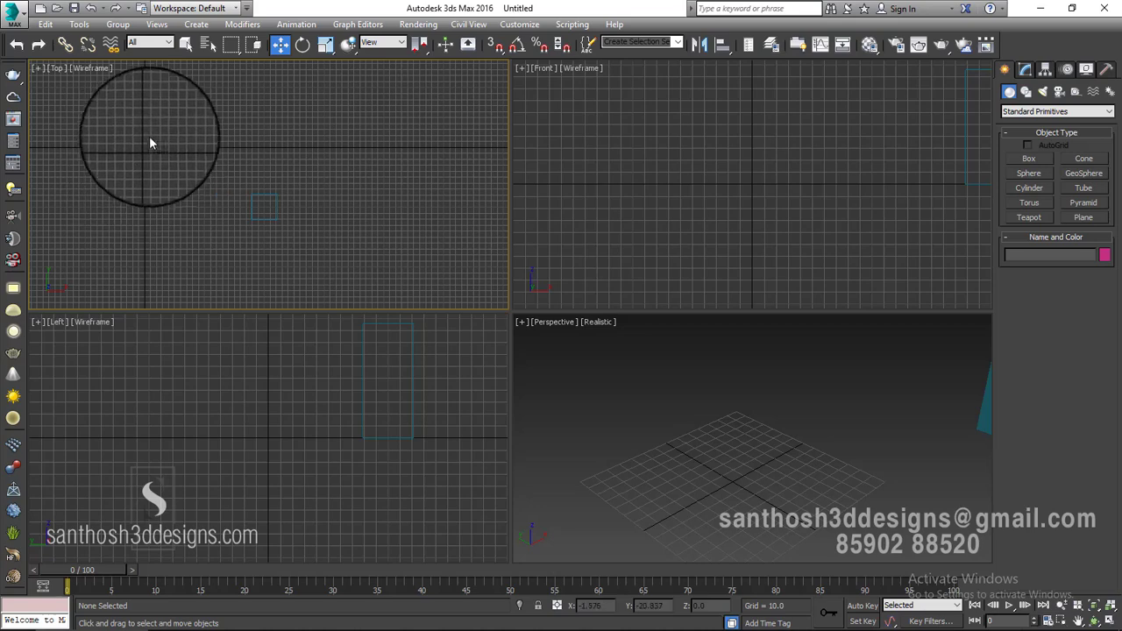
click(264, 208)
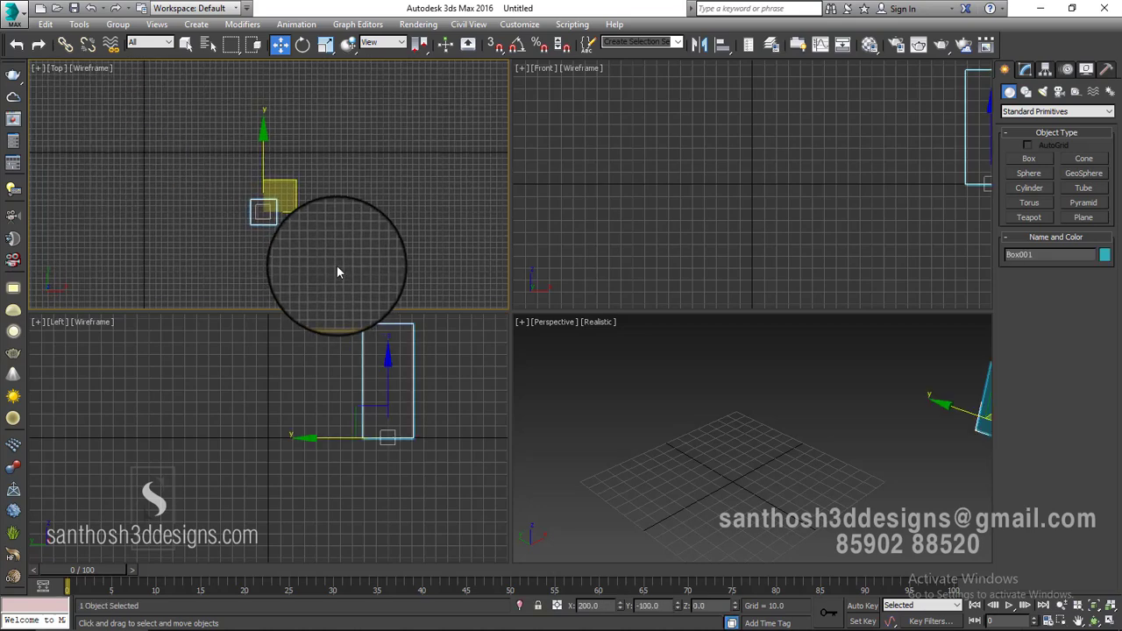
middle_drag(331, 160, 349, 150)
scroll(347, 184, up, 2)
middle_drag(333, 190, 361, 191)
drag(268, 146, 389, 216)
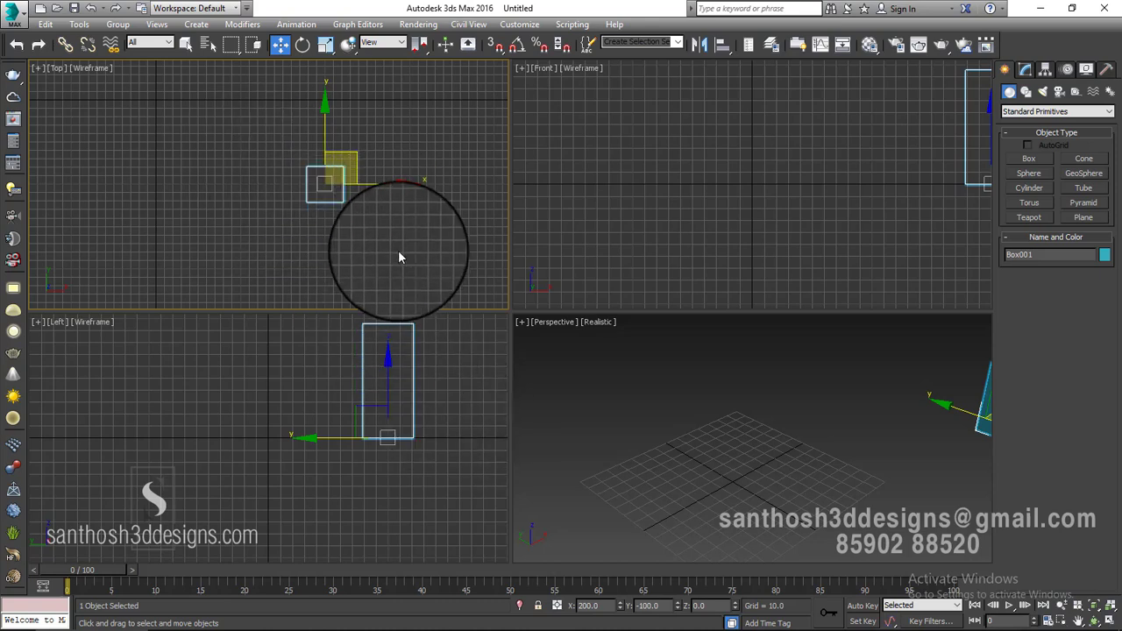
- Switch the coordinate entry to Offset mode and shift the box 100 along X from its current position
click(558, 606)
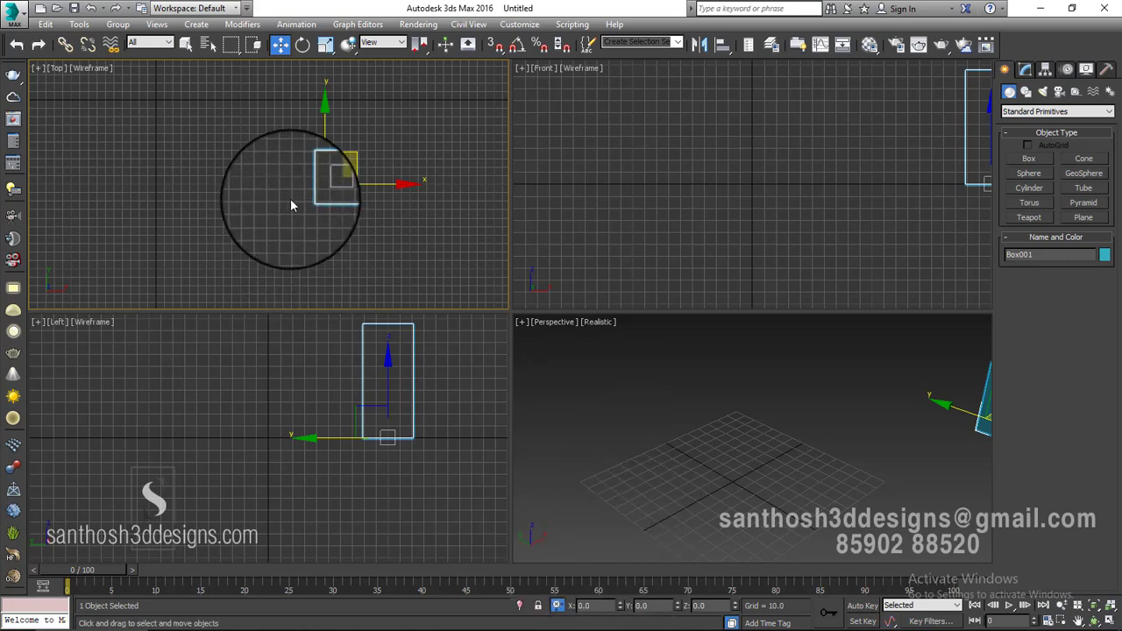
scroll(251, 216, down, 2)
middle_drag(309, 170, 240, 188)
scroll(250, 206, up, 1)
scroll(240, 188, down, 2)
scroll(241, 188, up, 4)
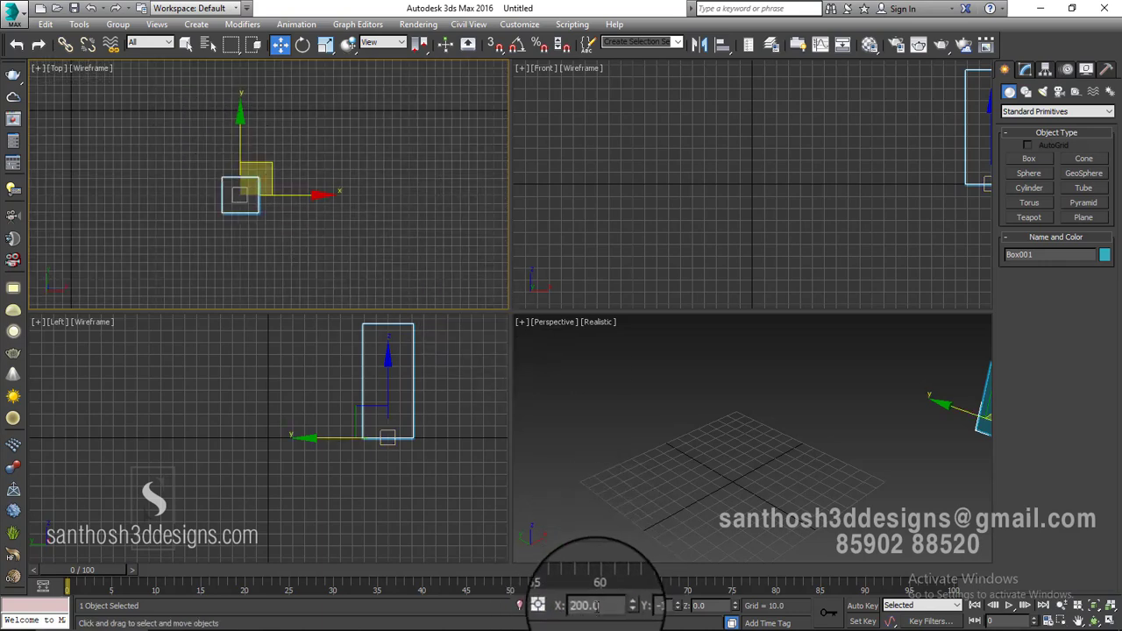
click(555, 606)
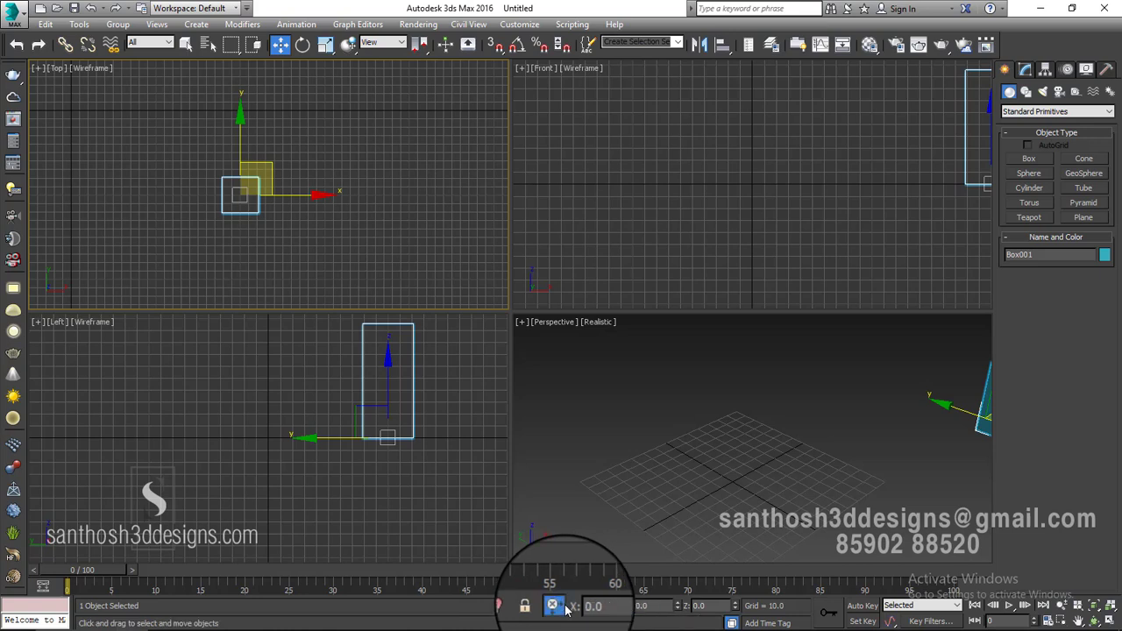
double_click(614, 606)
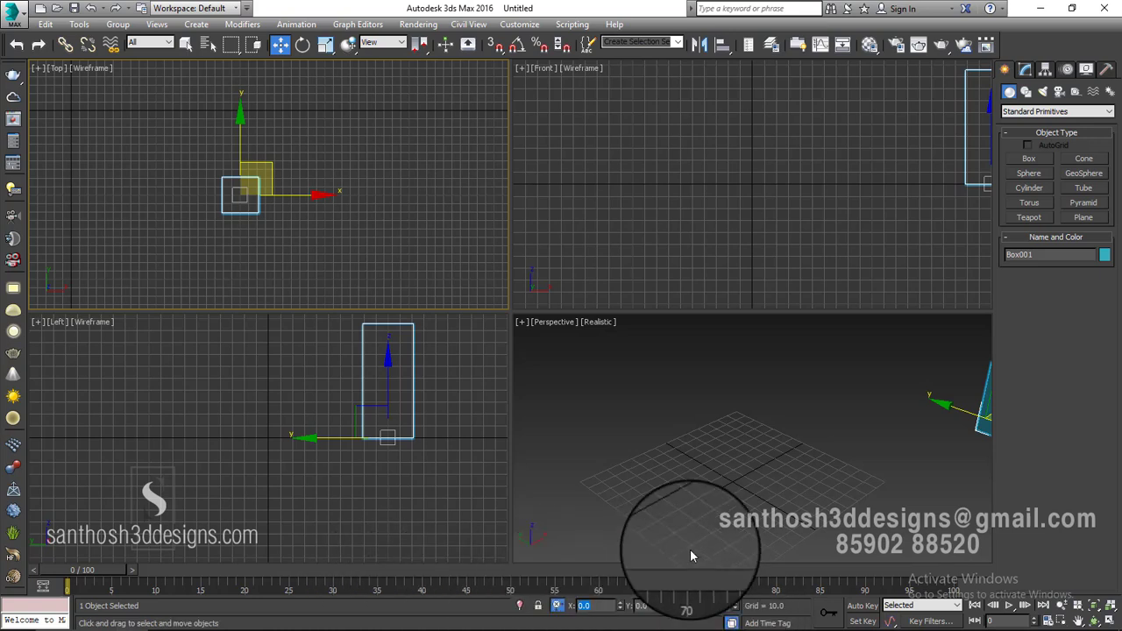
text(100)
key(Return)
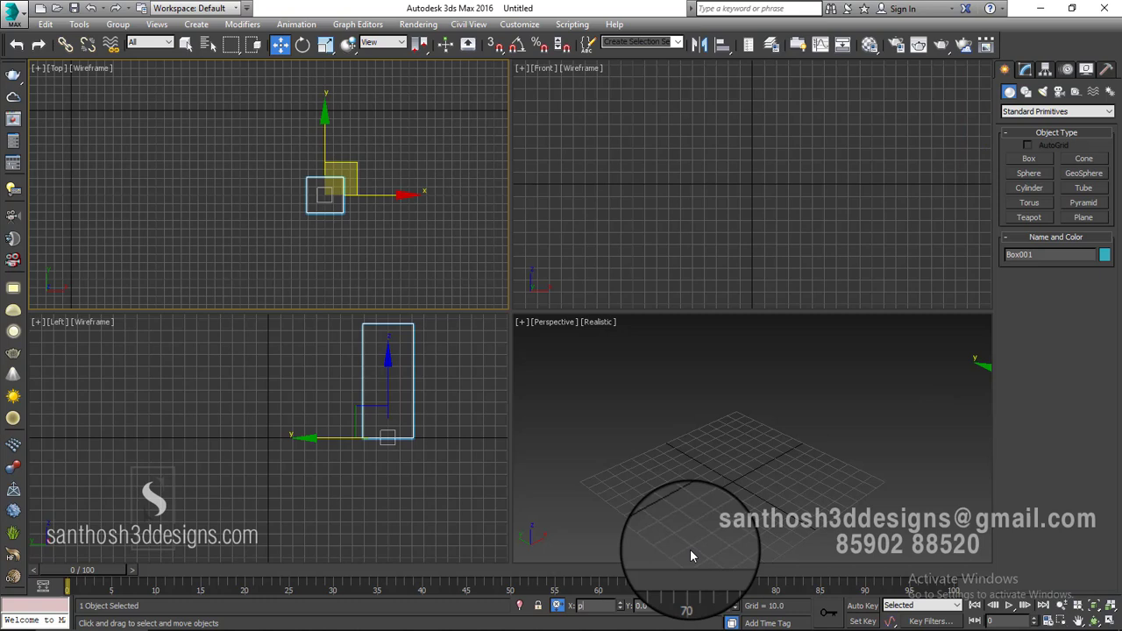
- Shift the box by a further relative offset of 100 along X
text(100)
key(BackSpace)
key(BackSpace)
key(BackSpace)
text(100)
key(Return)
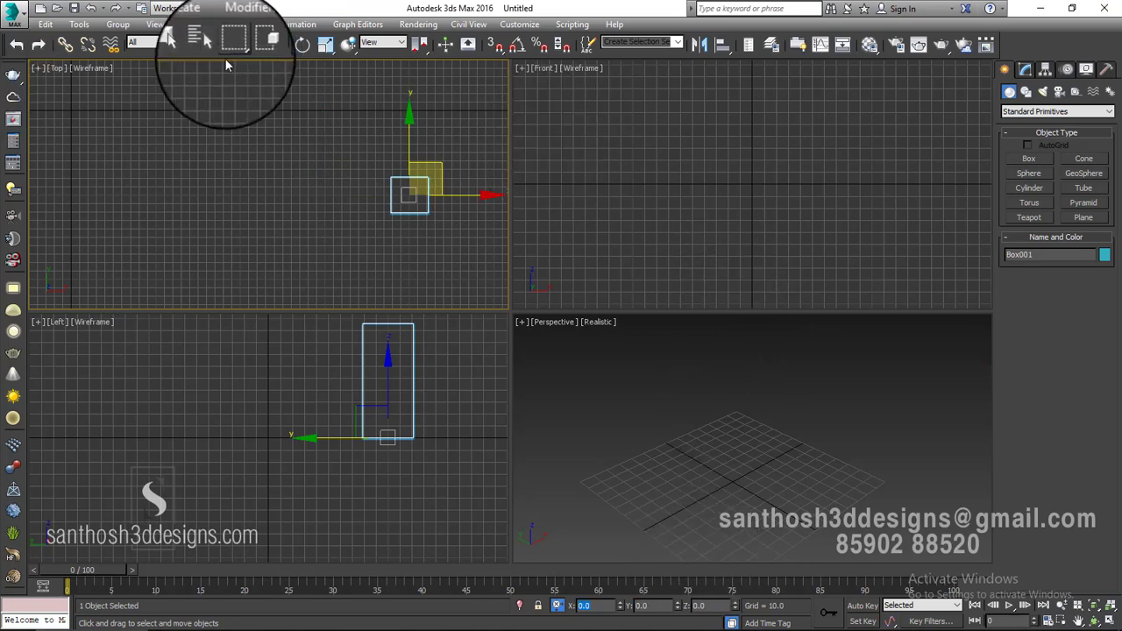
- Shift the box back along X by applying a relative offset of -100 twice
middle_drag(233, 133, 199, 161)
middle_drag(323, 218, 285, 189)
mouse_move(386, 238)
middle_down()
mouse_move(351, 237)
mouse_move(377, 256)
middle_up()
drag(593, 605, 436, 551)
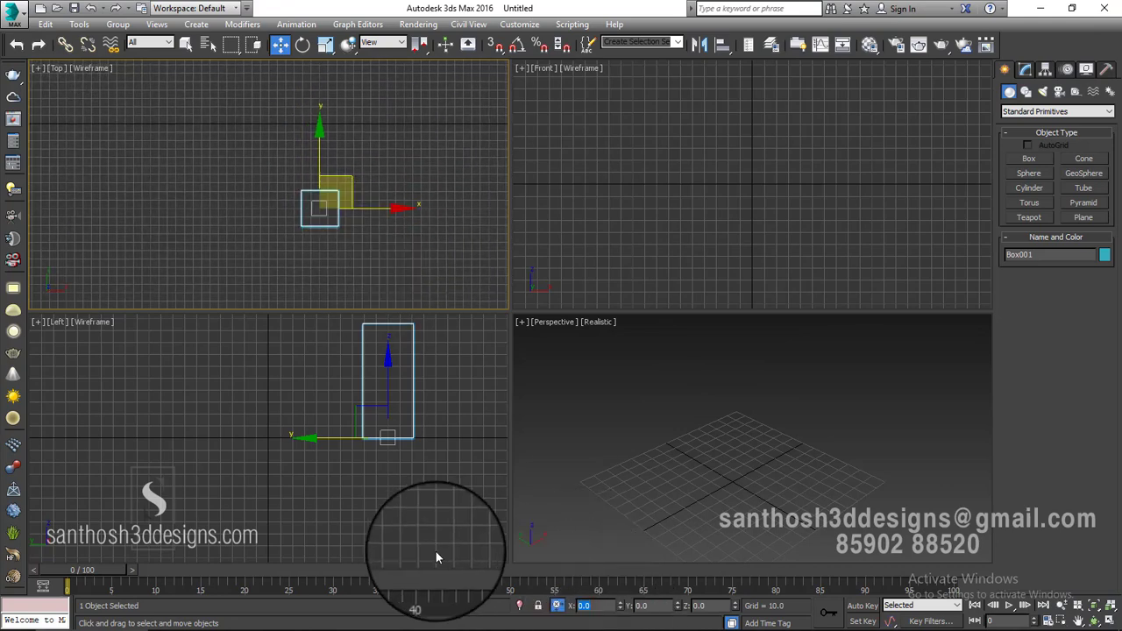
text(-10)
key(Return)
text(-100)
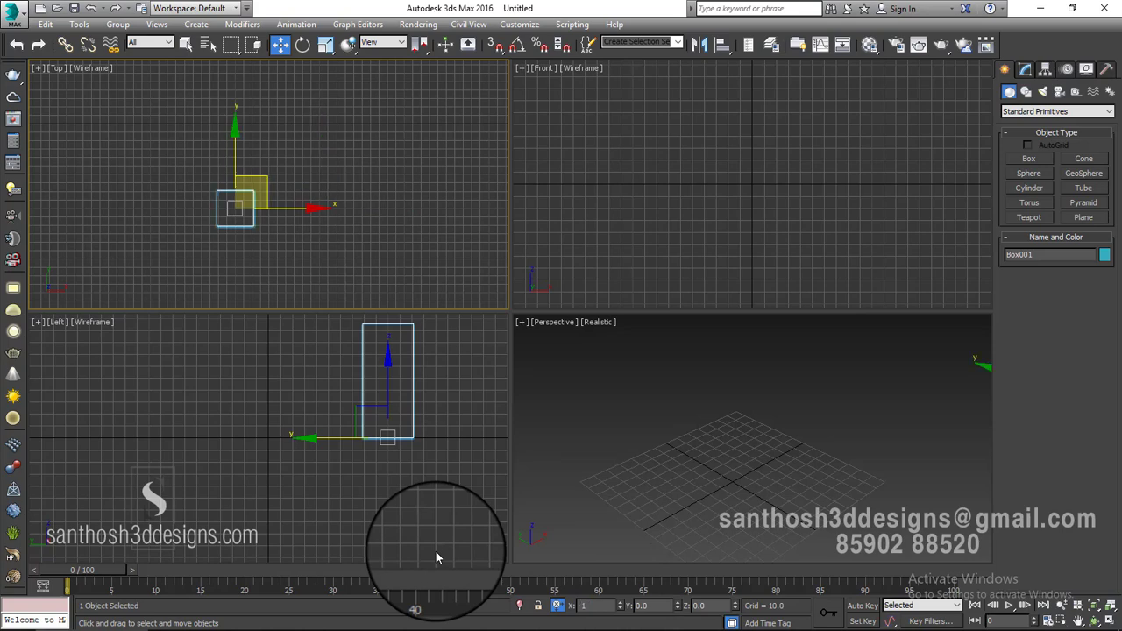
key(Return)
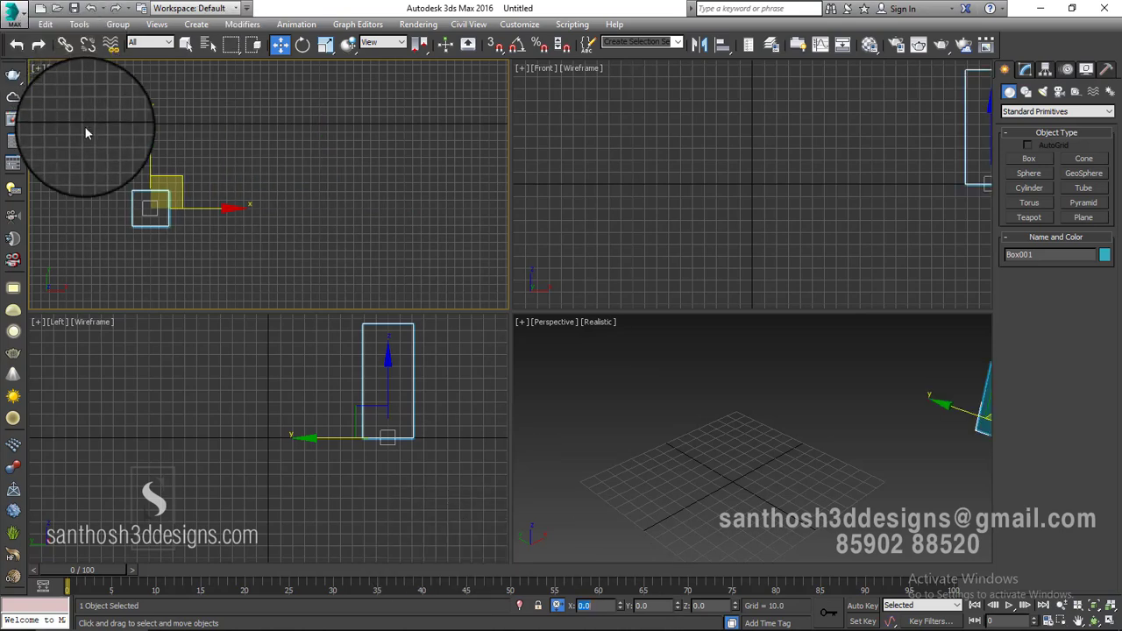
middle_drag(106, 164, 195, 172)
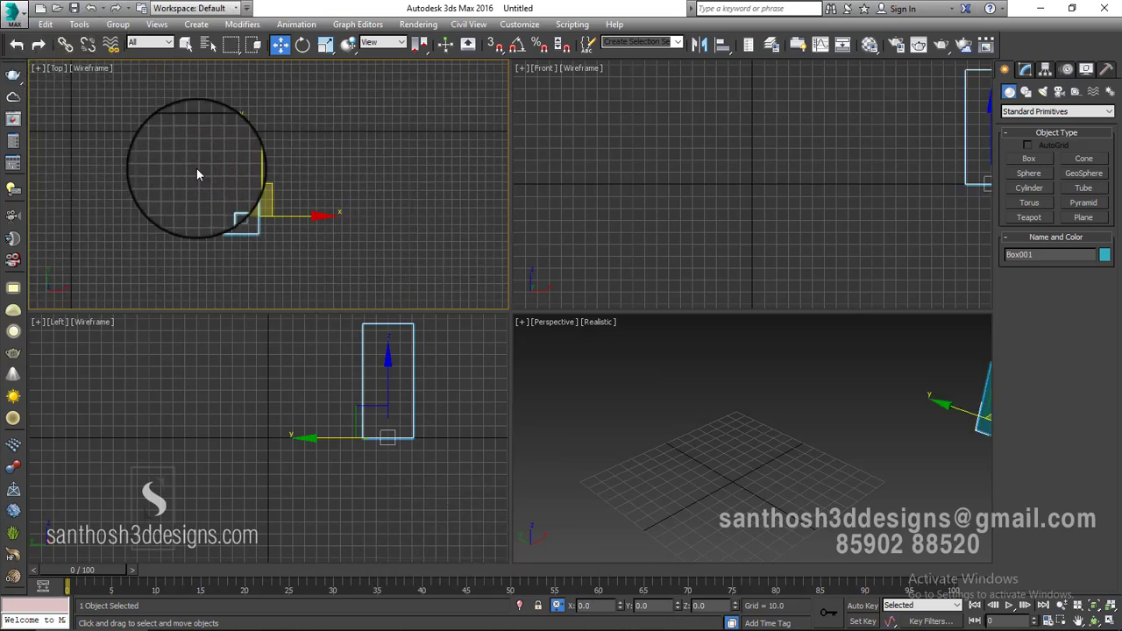
- Return the coordinate entry to Absolute mode and set the box's X coordinate to -100
click(558, 608)
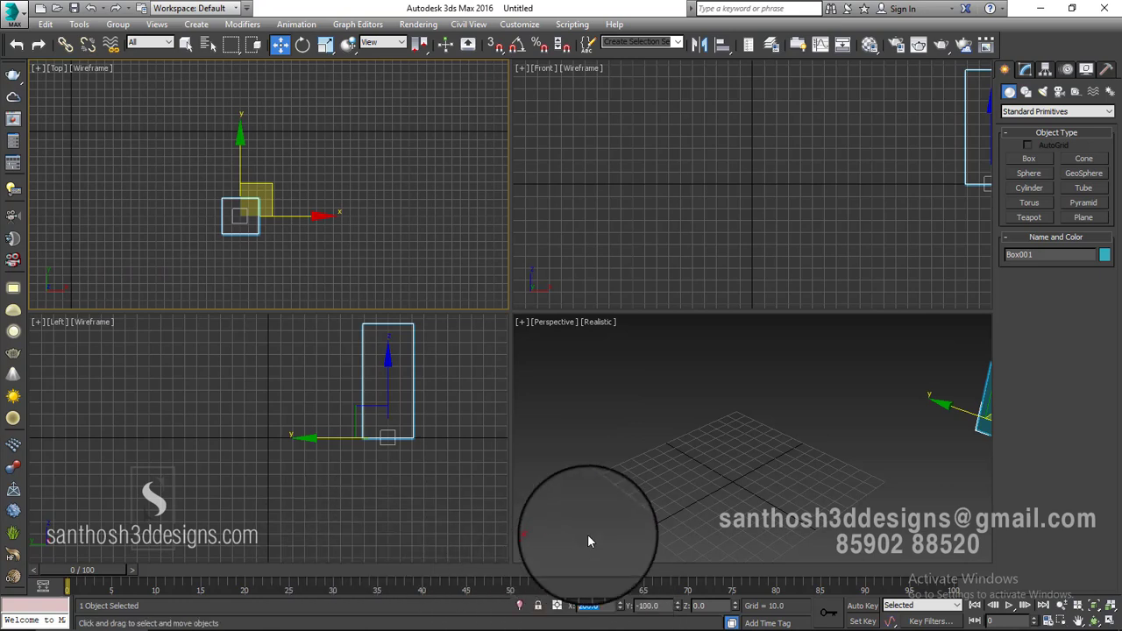
text(-4)
key(Return)
middle_drag(227, 197, 332, 240)
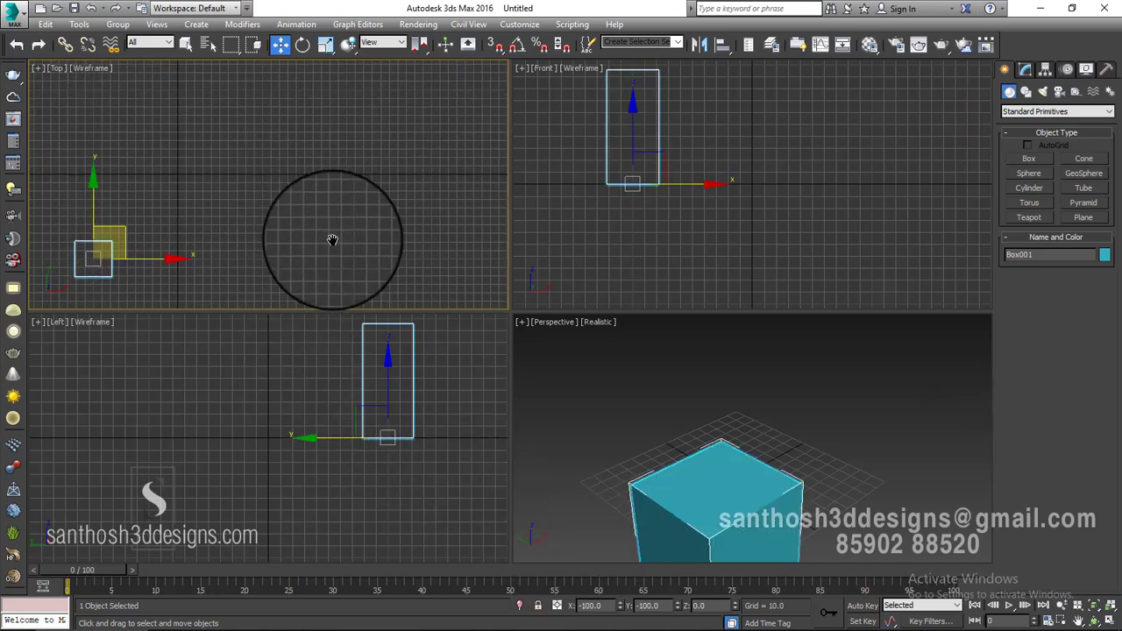
- Try raising the box about 20.6 along Z in the Perspective view and undo the move
middle_drag(909, 533, 949, 477)
scroll(961, 488, down, 5)
scroll(906, 487, up, 5)
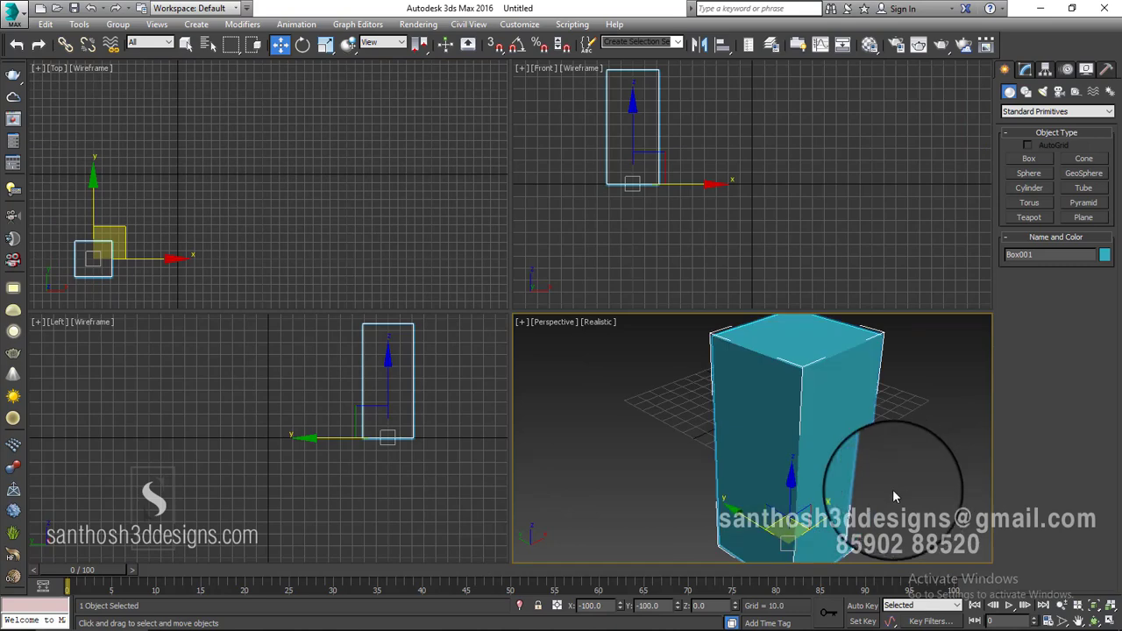
mouse_move(791, 473)
mouse_down()
mouse_move(777, 339)
mouse_move(790, 455)
mouse_up()
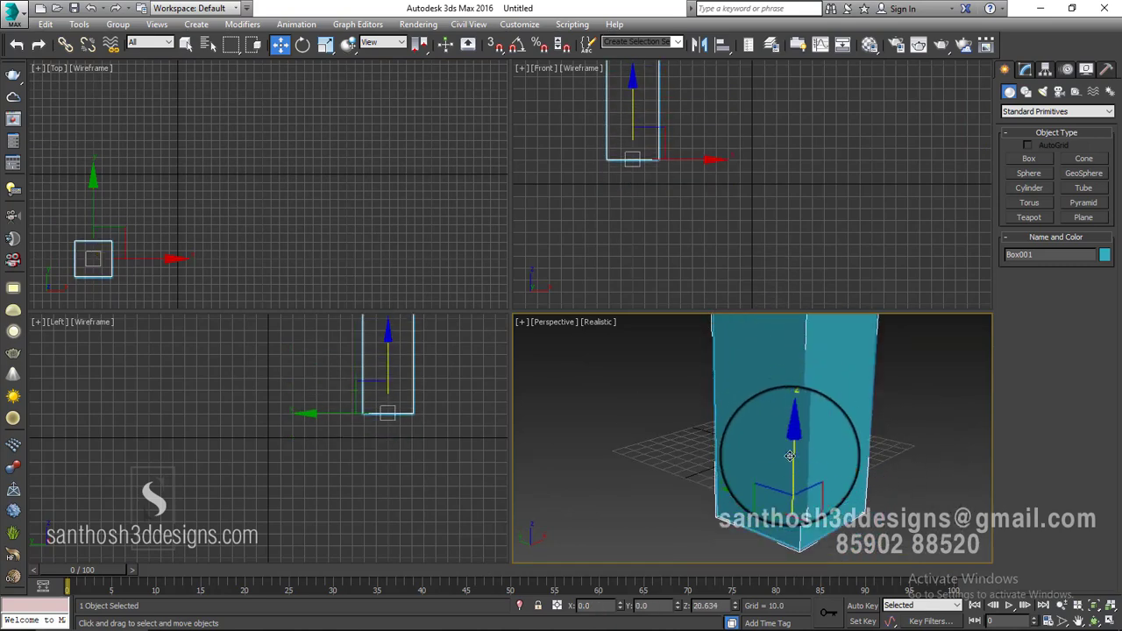
key(ctrl+z)
- Inspect the box from several angles and delete it from the scene
scroll(807, 457, down, 5)
alt+middle_drag(808, 456, 794, 486)
scroll(807, 488, up, 4)
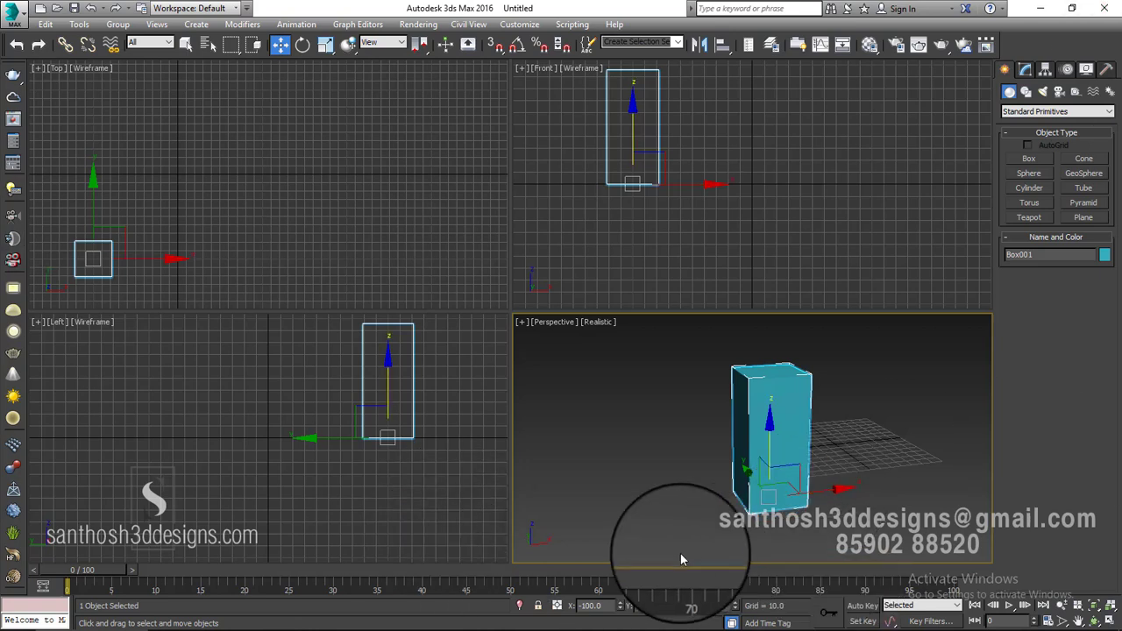
alt+middle_drag(703, 441, 762, 453)
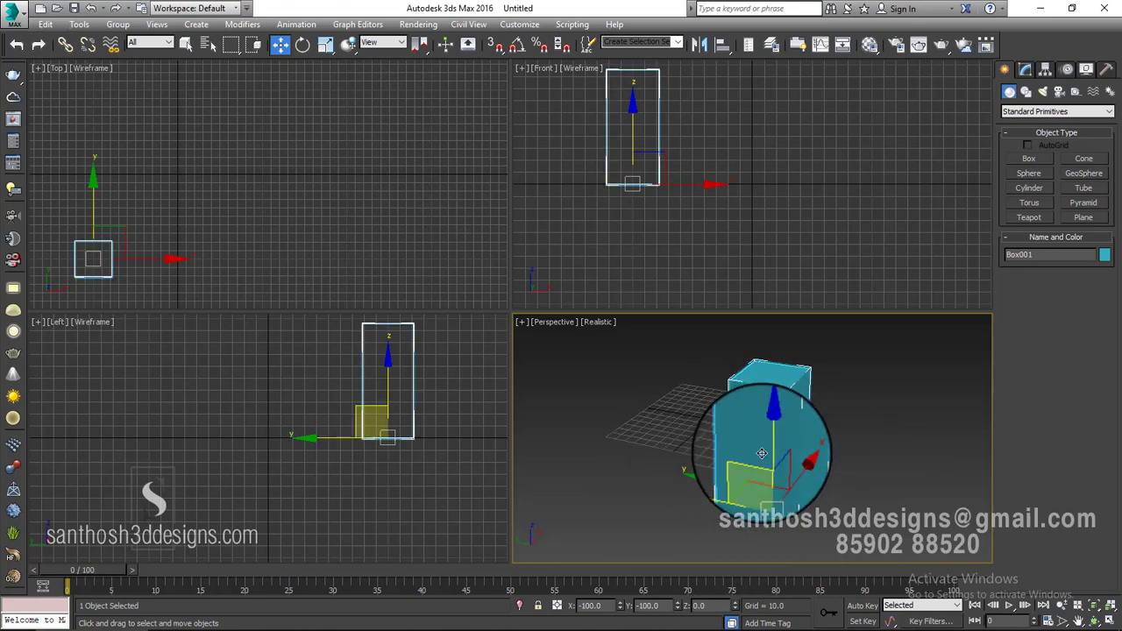
scroll(254, 165, down, 4)
scroll(254, 170, up, 4)
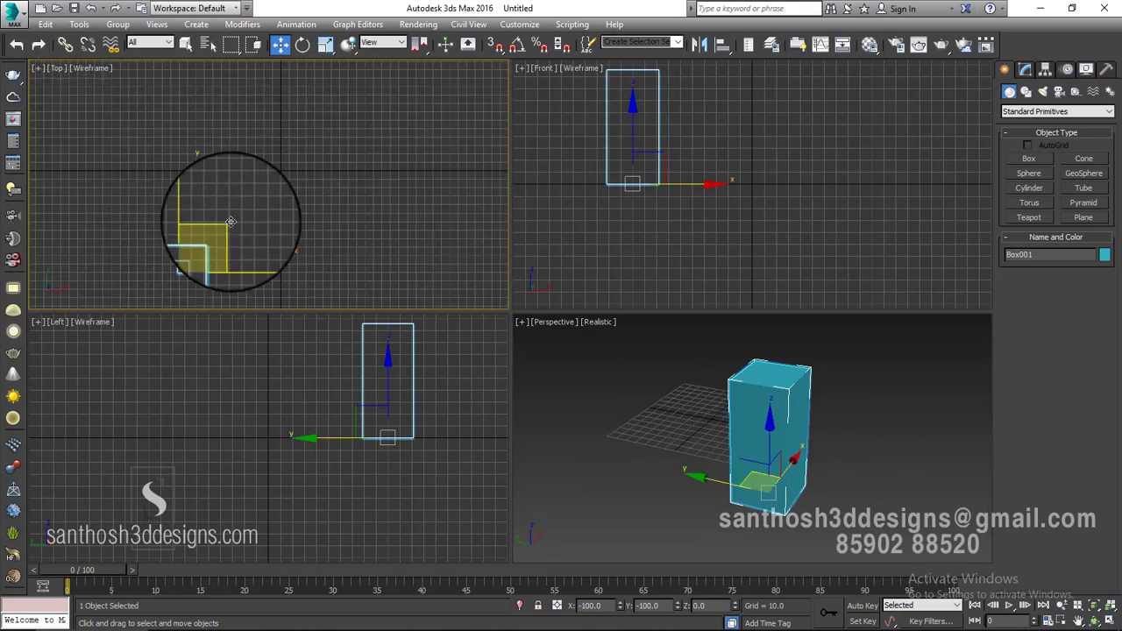
mouse_move(229, 224)
middle_down()
mouse_move(223, 232)
mouse_move(216, 218)
middle_up()
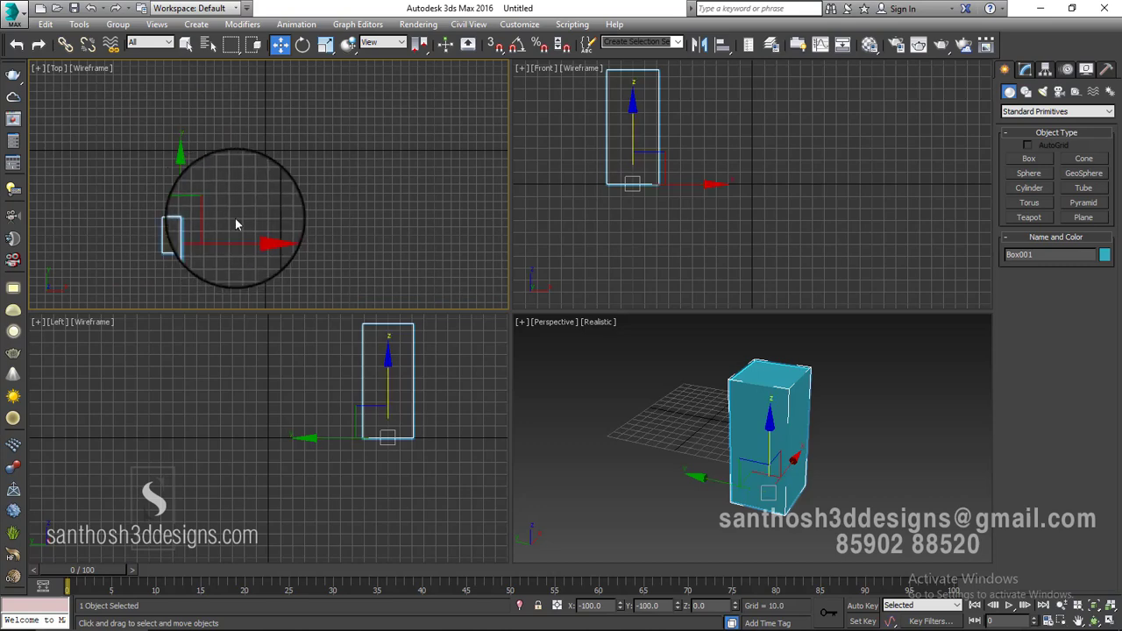
key(Delete)
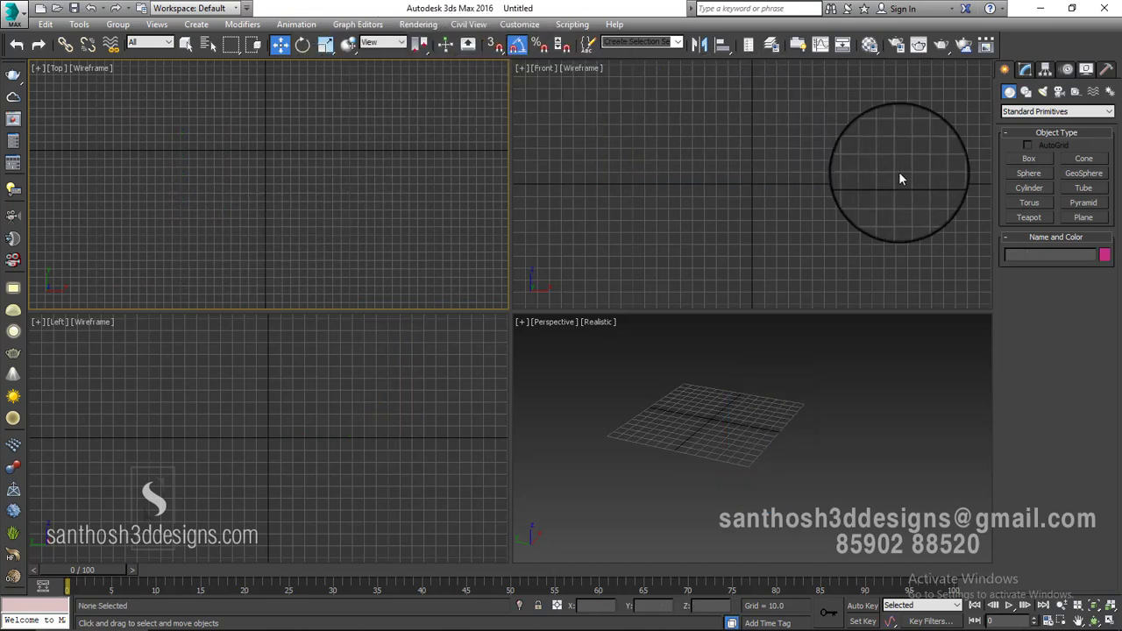
- Create a box near the centre of the Top view, about 76.3 long, 74.7 wide and 131.1 high
click(1030, 159)
drag(221, 114, 288, 180)
click(796, 370)
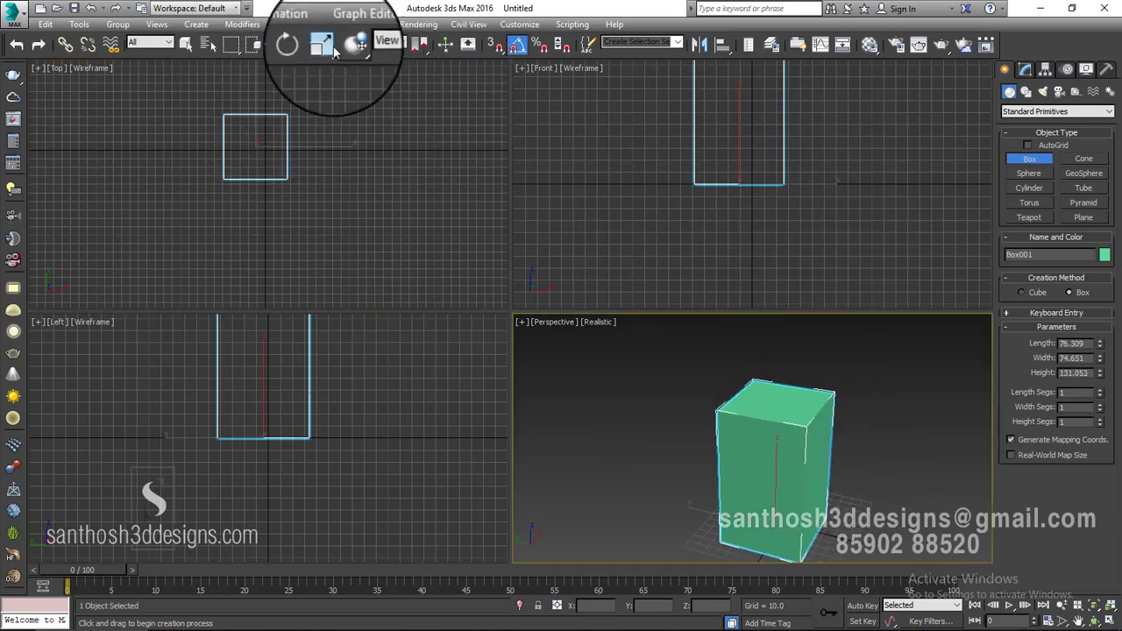
- Move the box about 12.4 along X in the Top view and reset its X and Y coordinates to 0
click(280, 44)
middle_drag(293, 147, 325, 184)
drag(336, 189, 345, 194)
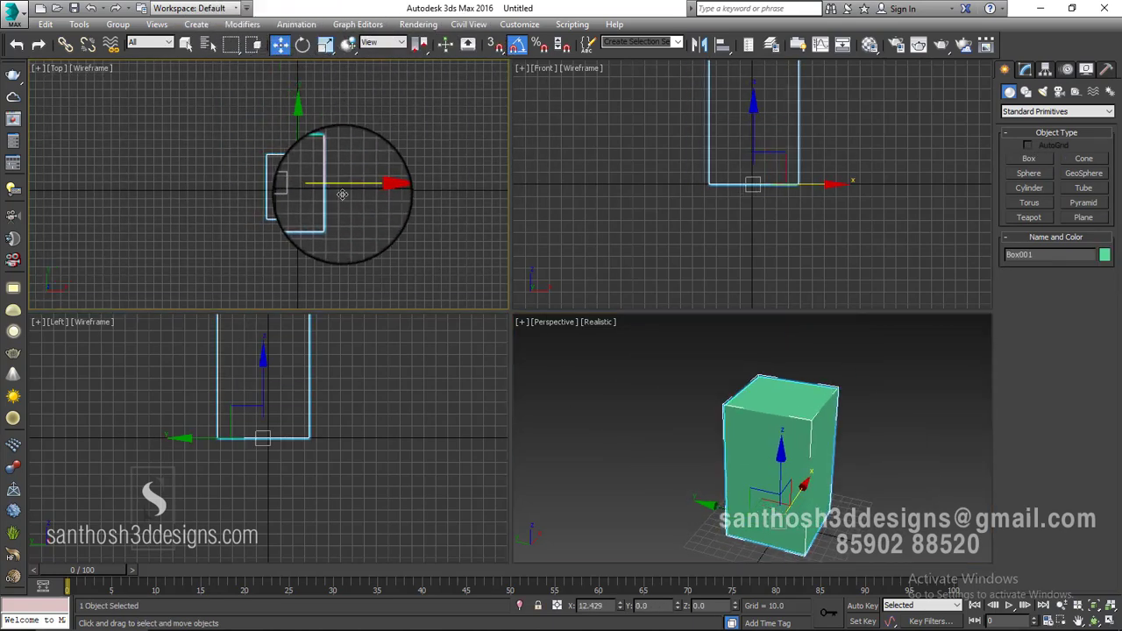
scroll(345, 198, down, 3)
middle_drag(395, 238, 378, 248)
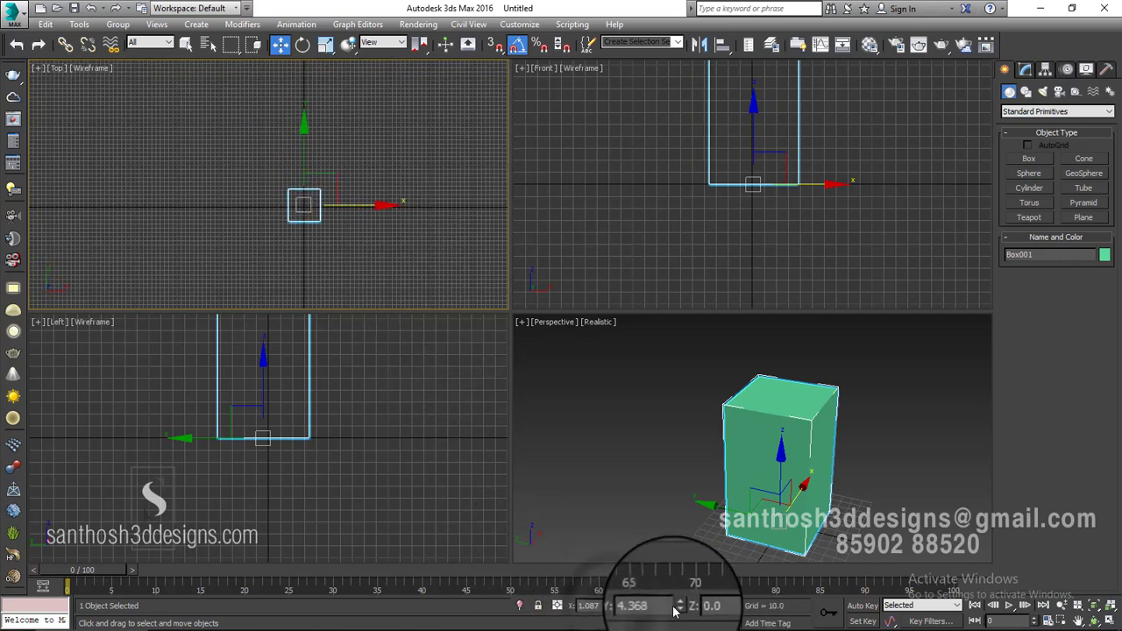
right_click(621, 607)
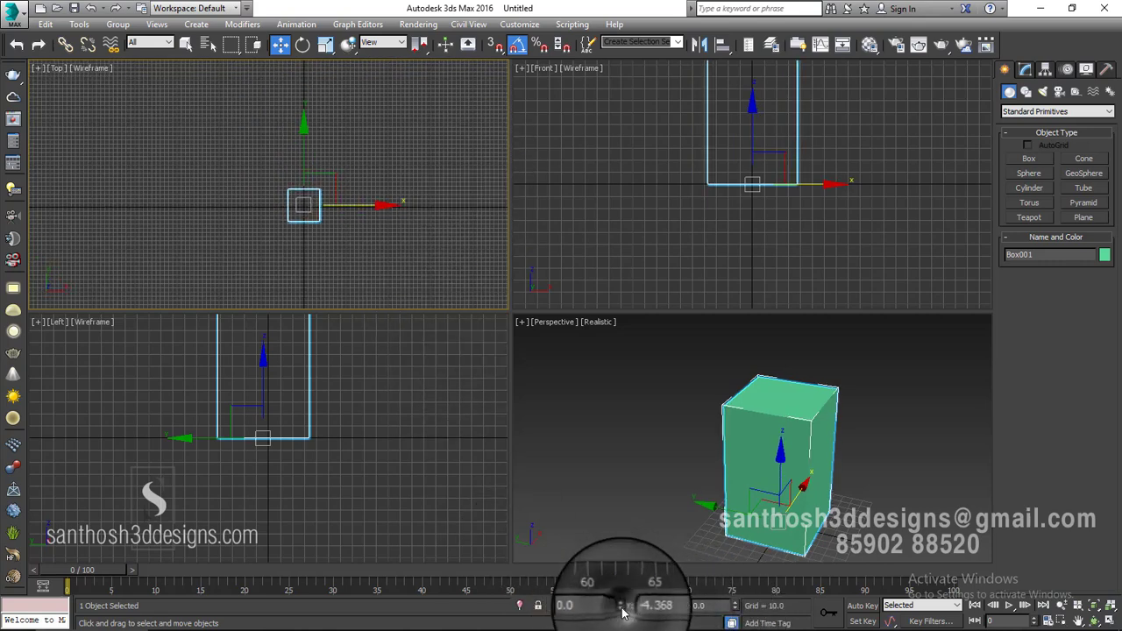
right_click(677, 605)
- Try rotating the box freely about its Y axis and tilting it in the Top view, and undo both rotations
scroll(359, 174, up, 4)
middle_drag(317, 207, 279, 174)
scroll(720, 201, down, 4)
scroll(720, 200, down, 2)
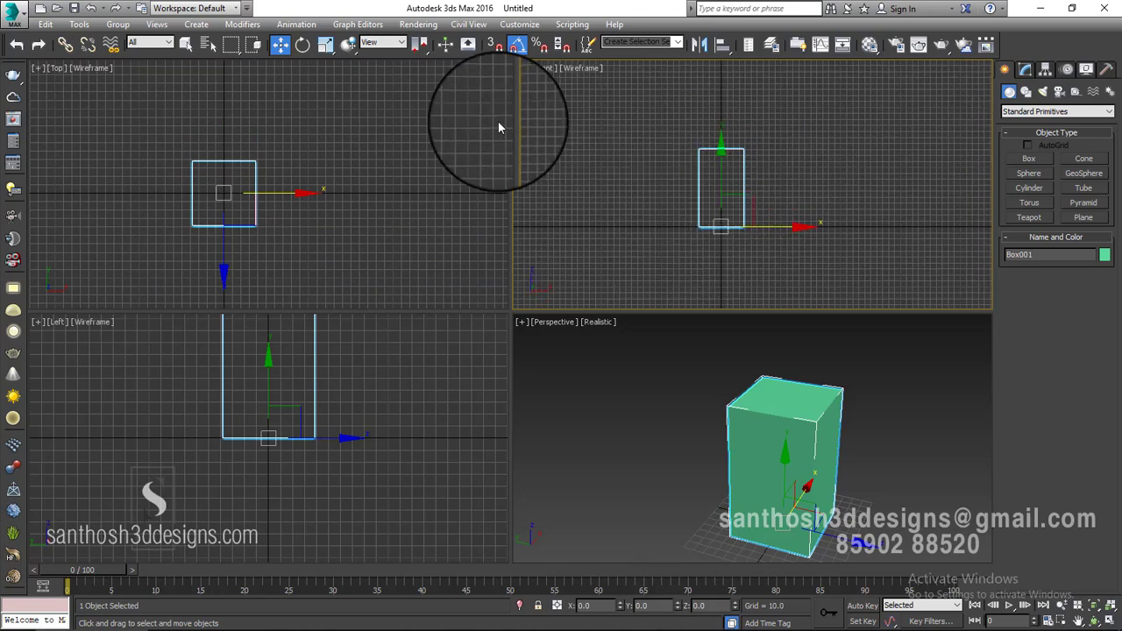
click(302, 44)
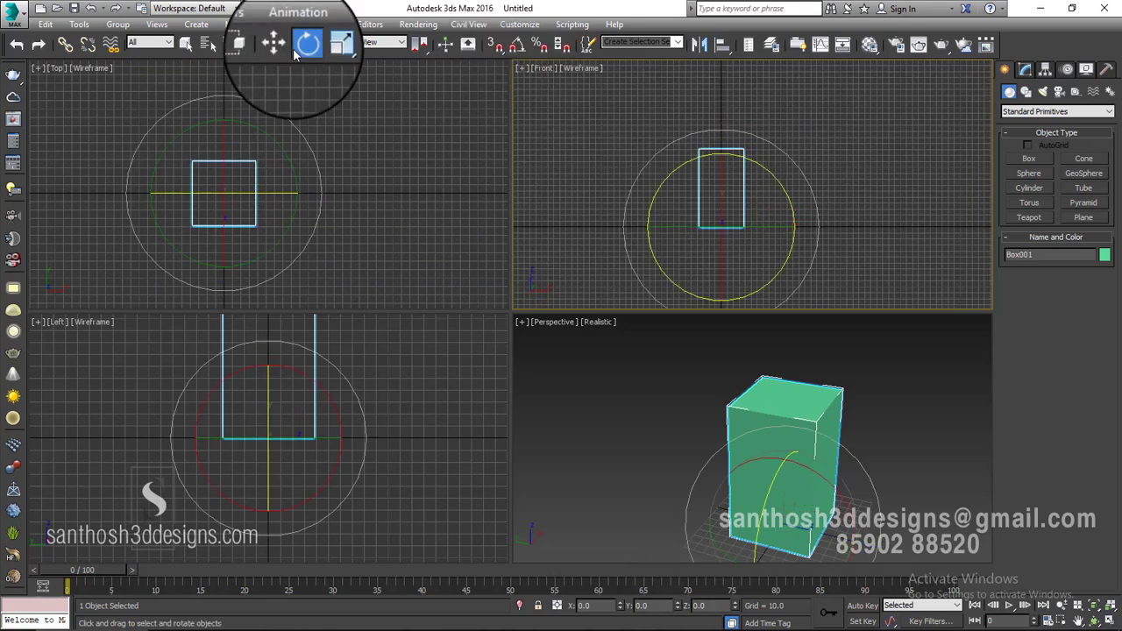
scroll(230, 193, up, 3)
drag(238, 193, 189, 191)
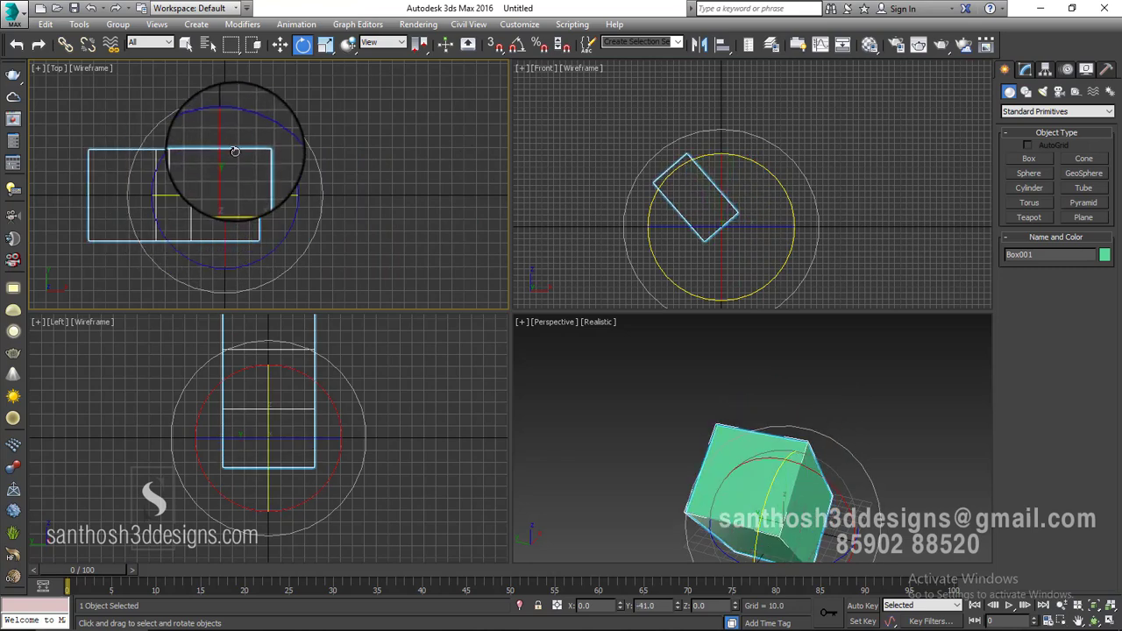
drag(238, 150, 259, 180)
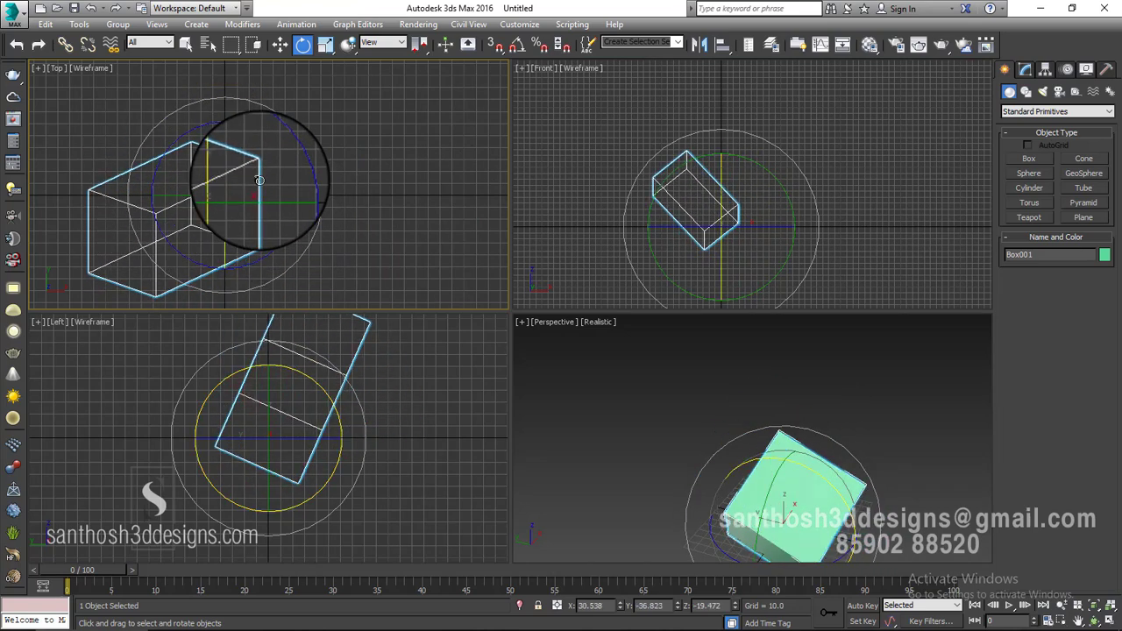
key(ctrl+z)
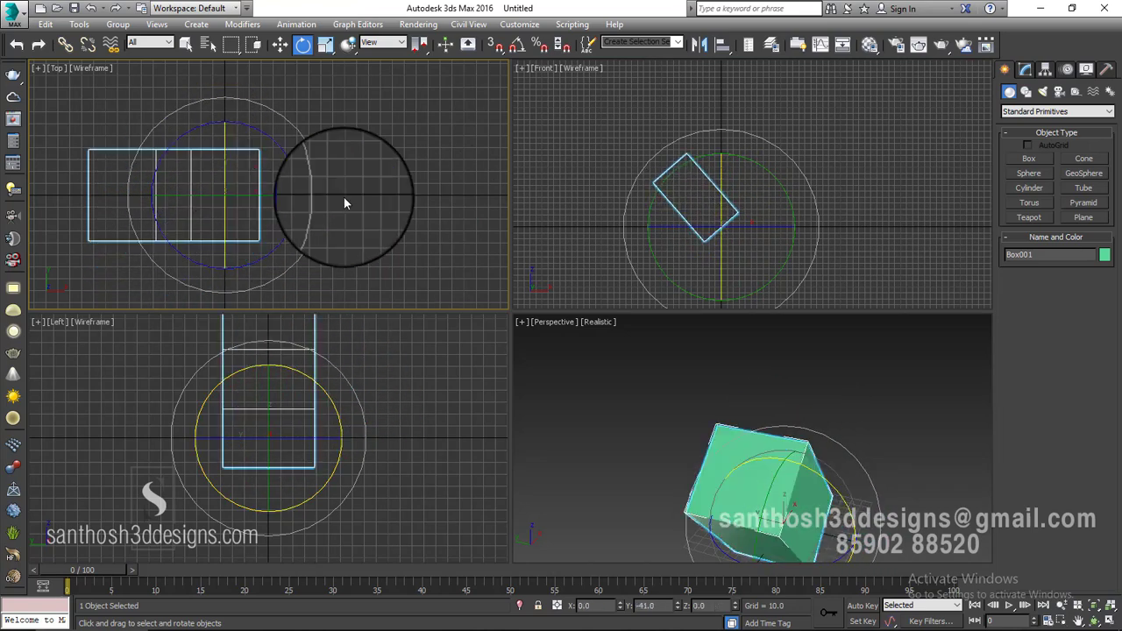
key(ctrl+z)
middle_drag(403, 176, 438, 167)
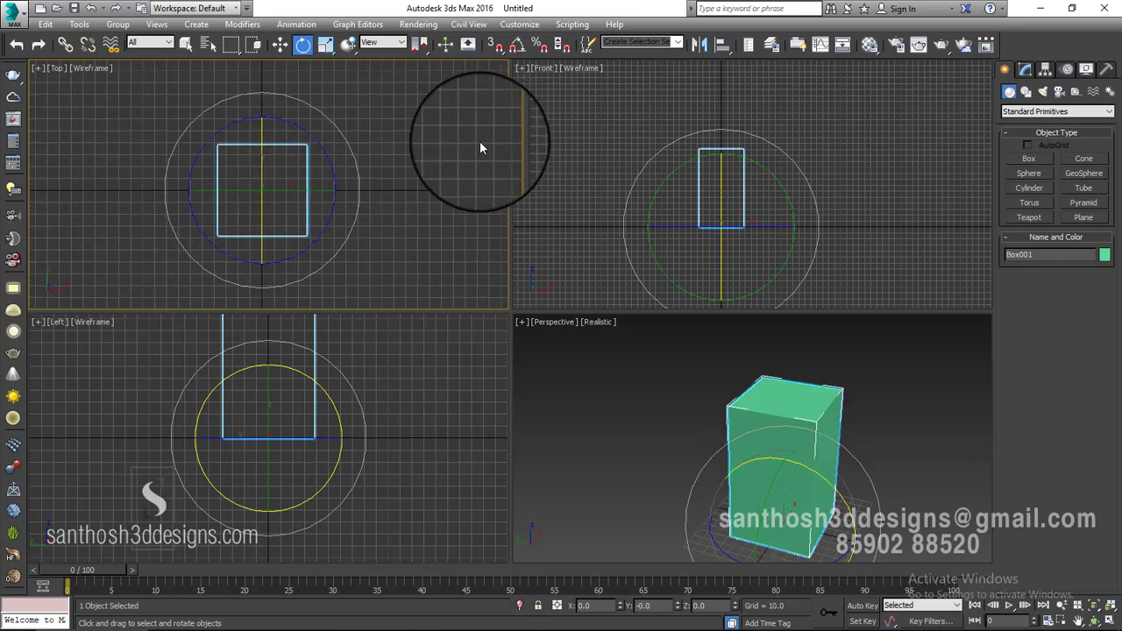
- Set the angle snap increment to 45 degrees and try rotating the box in snapped steps to 135 degrees in the Front view
scroll(803, 196, up, 3)
scroll(803, 197, down, 2)
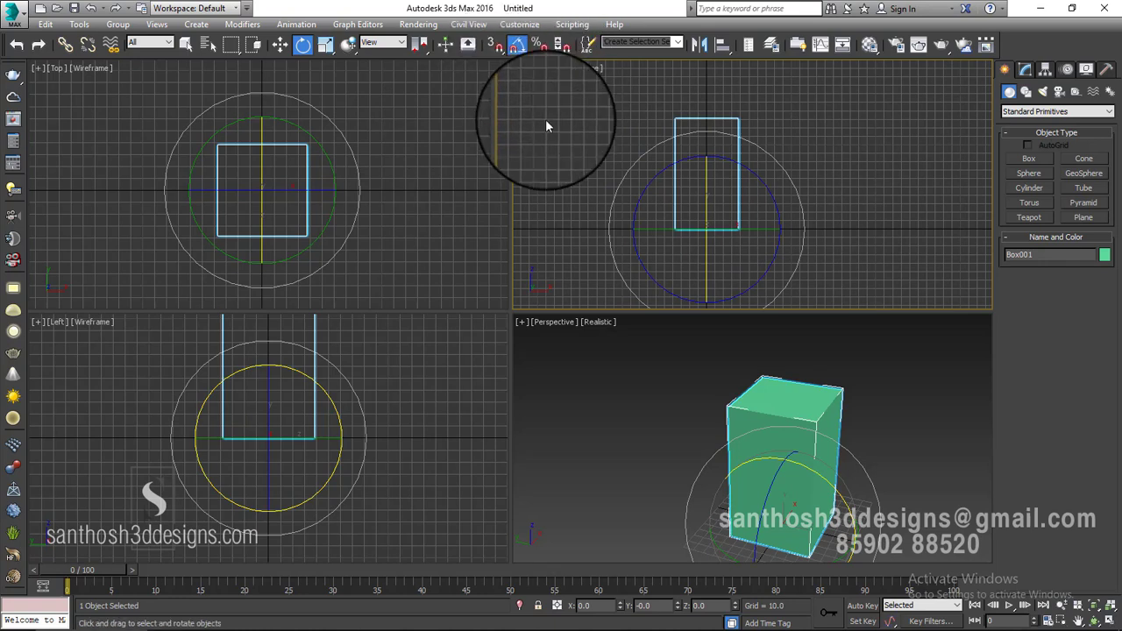
right_click(519, 49)
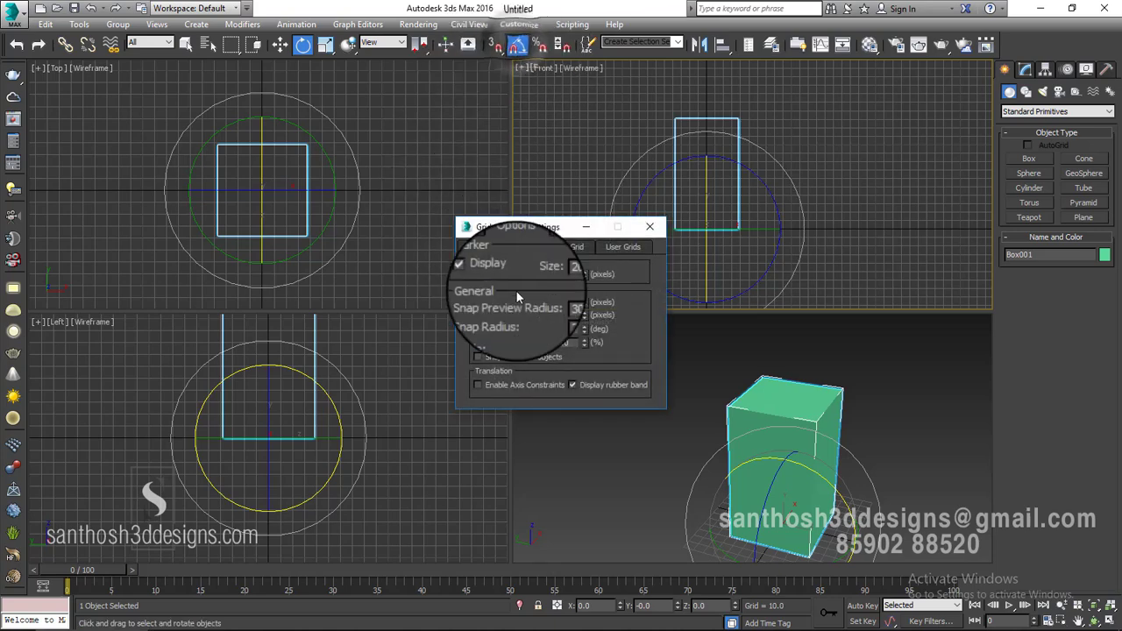
double_click(559, 331)
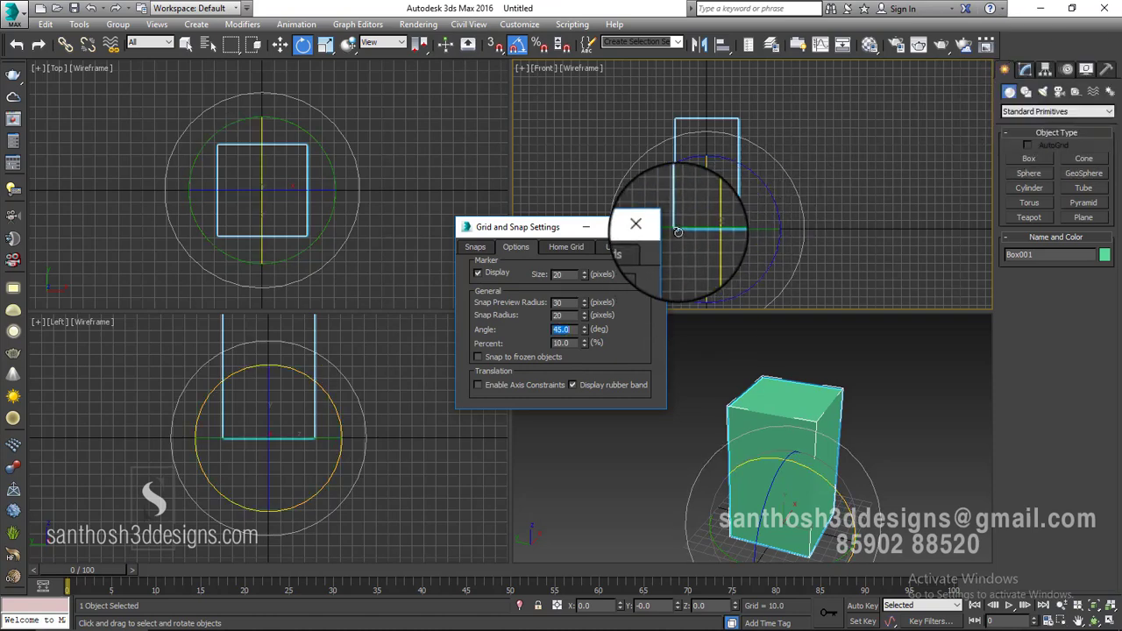
click(649, 226)
drag(734, 130, 755, 174)
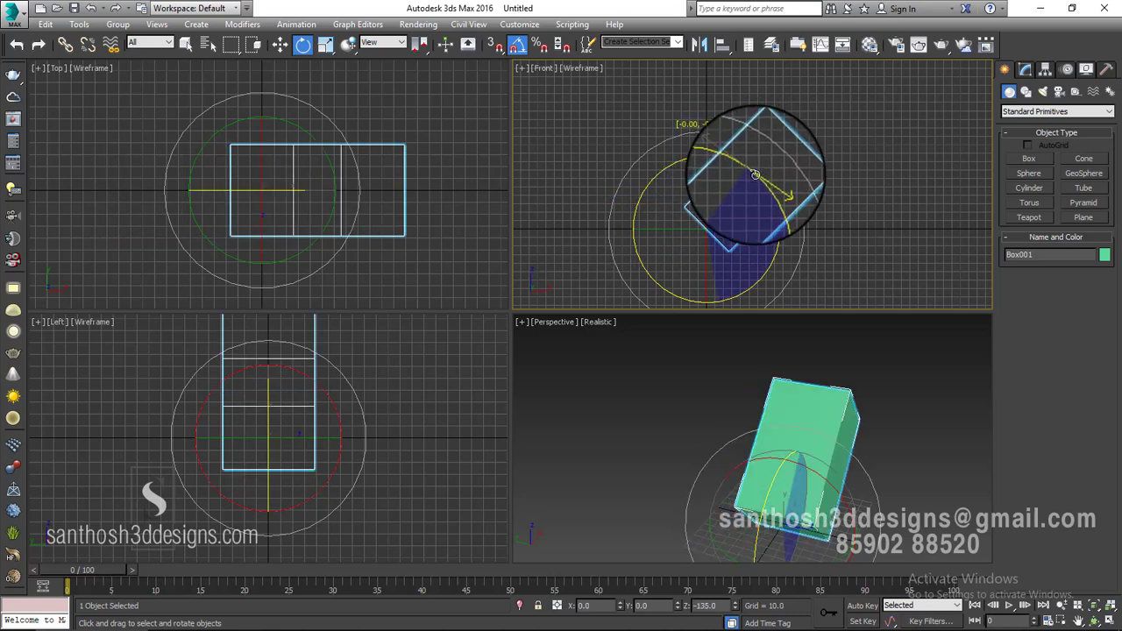
- Set the angle snap increment to 10 degrees and make 5 copies of the box, each rotated 20 degrees, in the Front view
right_click(517, 44)
double_click(561, 329)
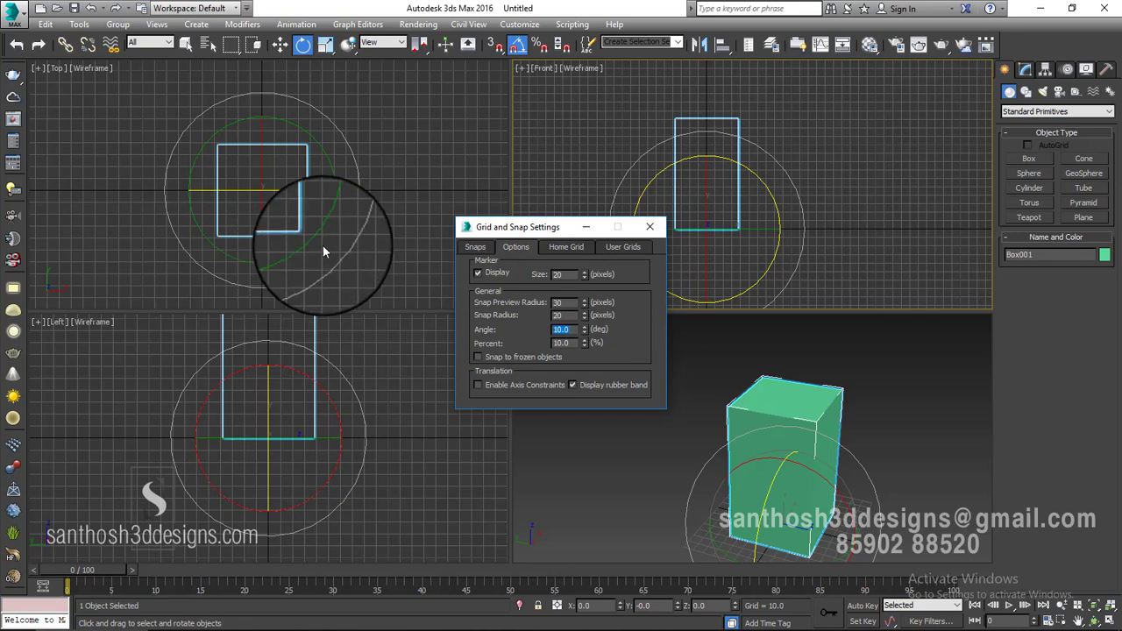
click(649, 226)
mouse_move(695, 157)
shift+mouse_down()
mouse_move(726, 181)
mouse_move(729, 168)
mouse_move(759, 180)
shift+mouse_up()
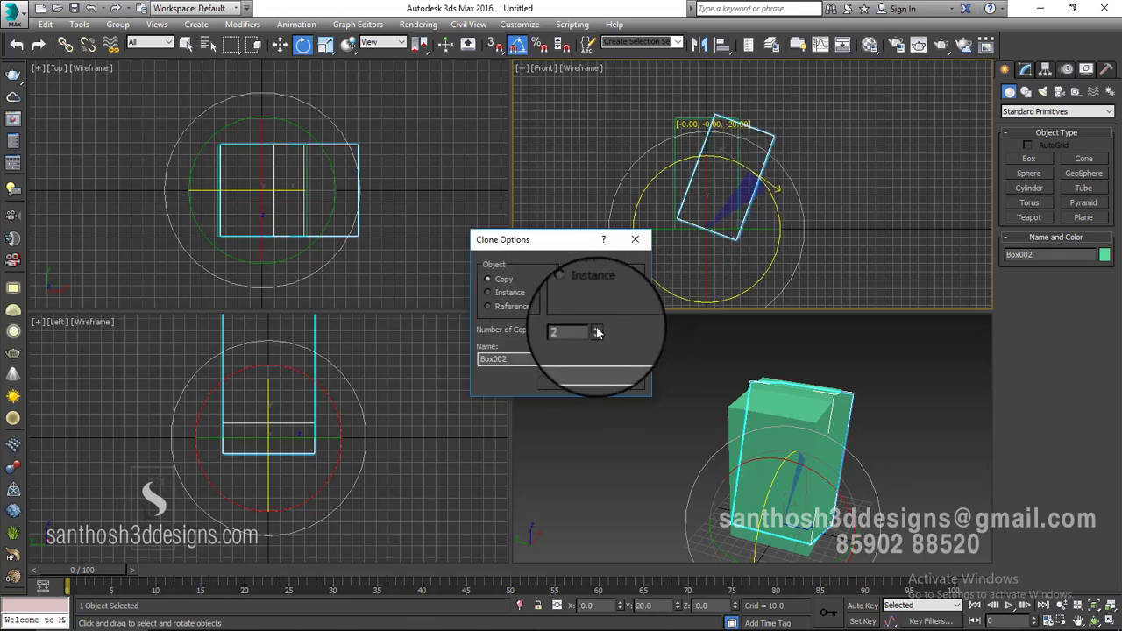
click(558, 373)
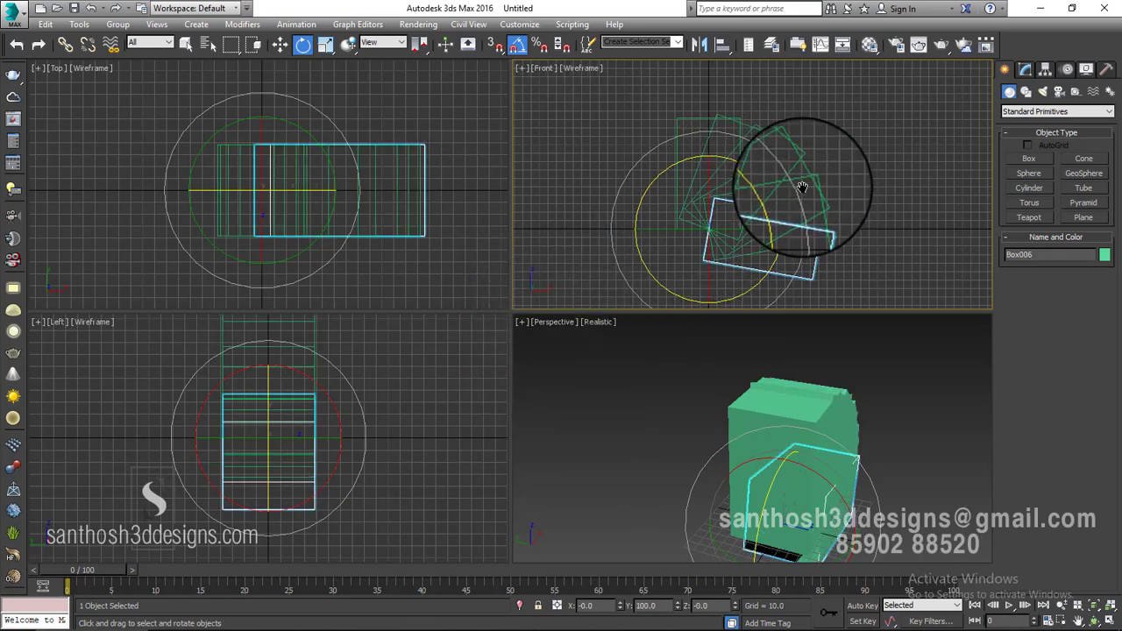
- Inspect the rotated copies in the Perspective view and undo the cloning
alt+middle_drag(838, 341, 847, 388)
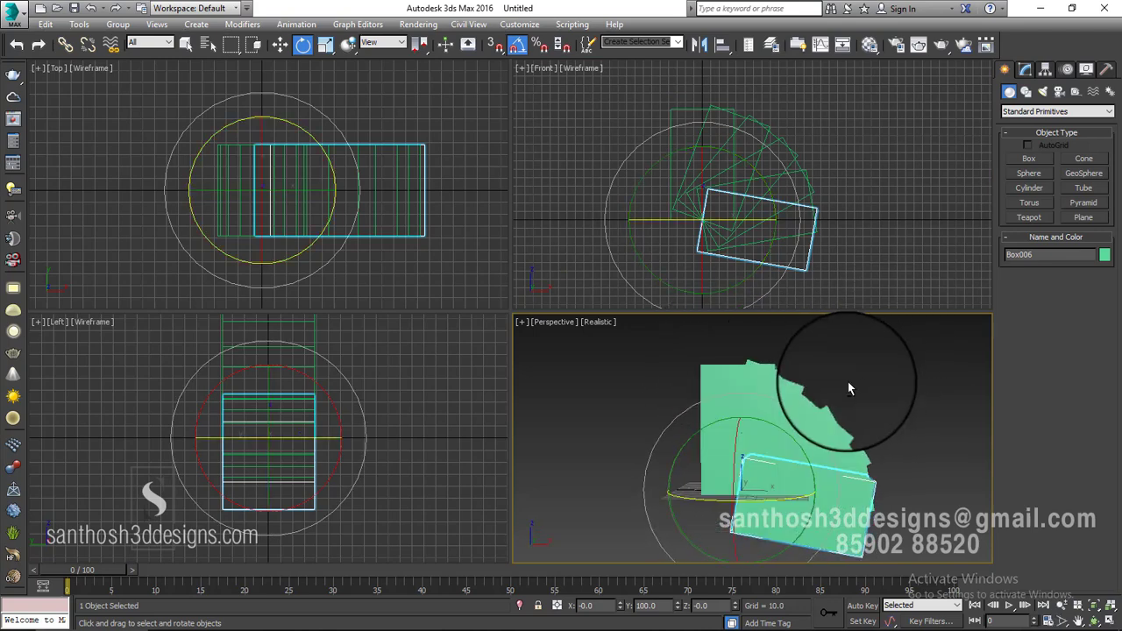
key(ctrl+z)
key(ctrl+z)
key(ctrl+z)
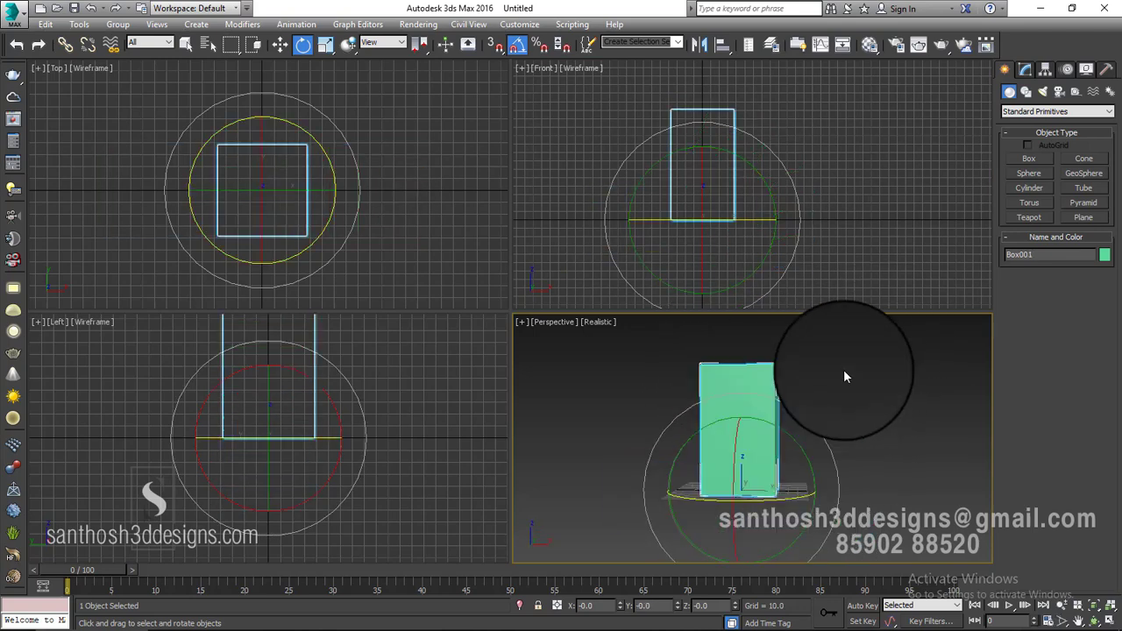
- Turn off angle snap and rotate the box by an offset of 45 degrees about X
middle_click(693, 218)
middle_drag(287, 190, 239, 182)
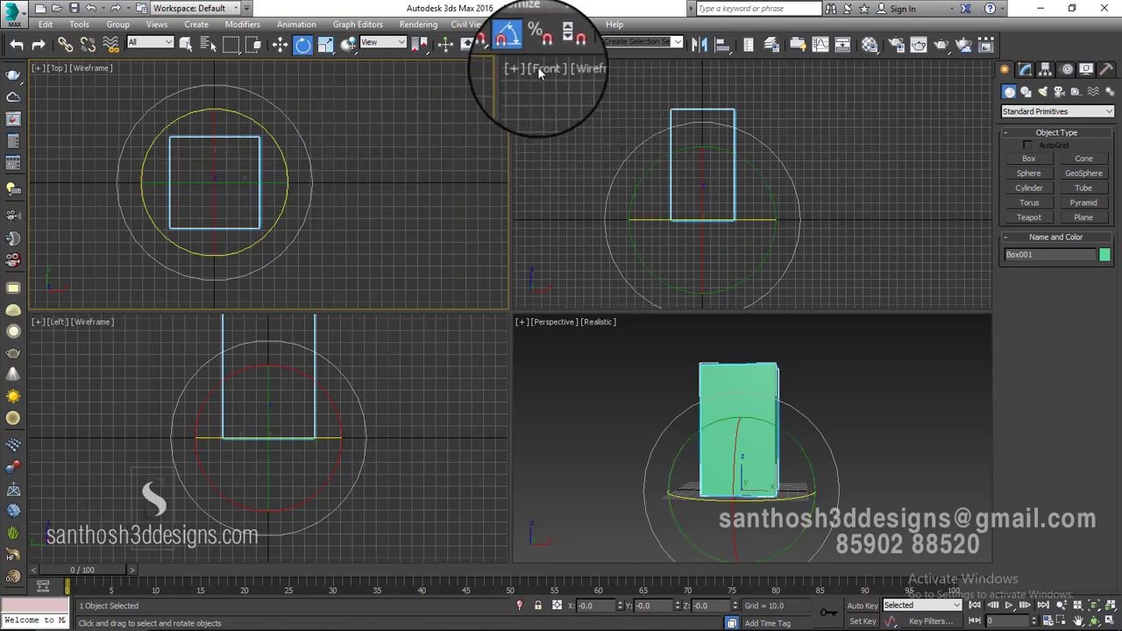
scroll(720, 153, up, 2)
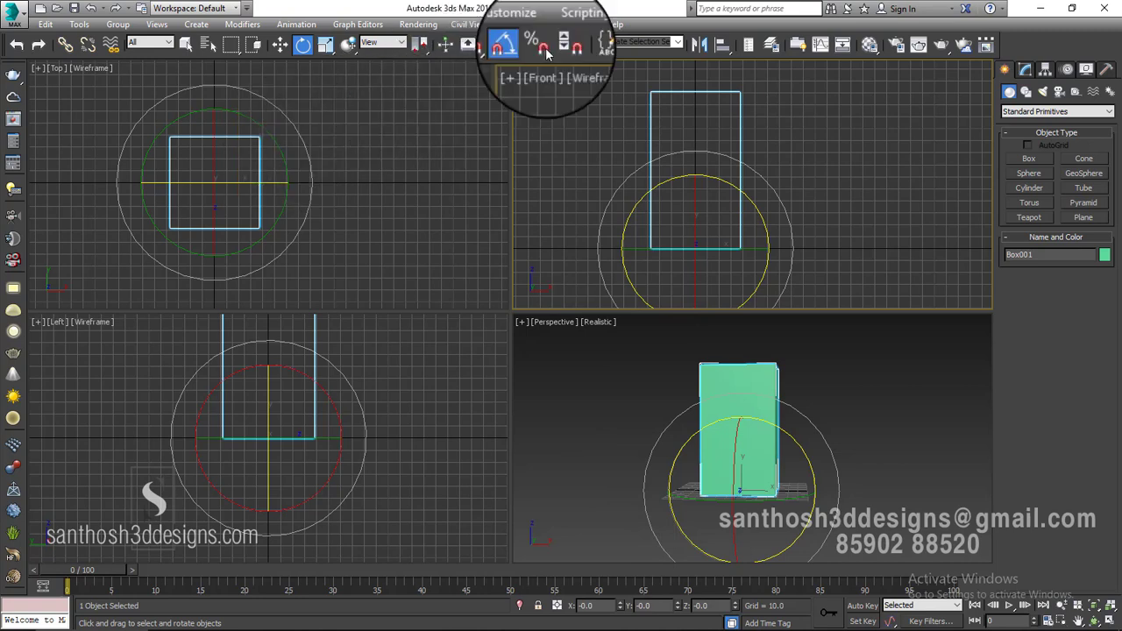
click(514, 49)
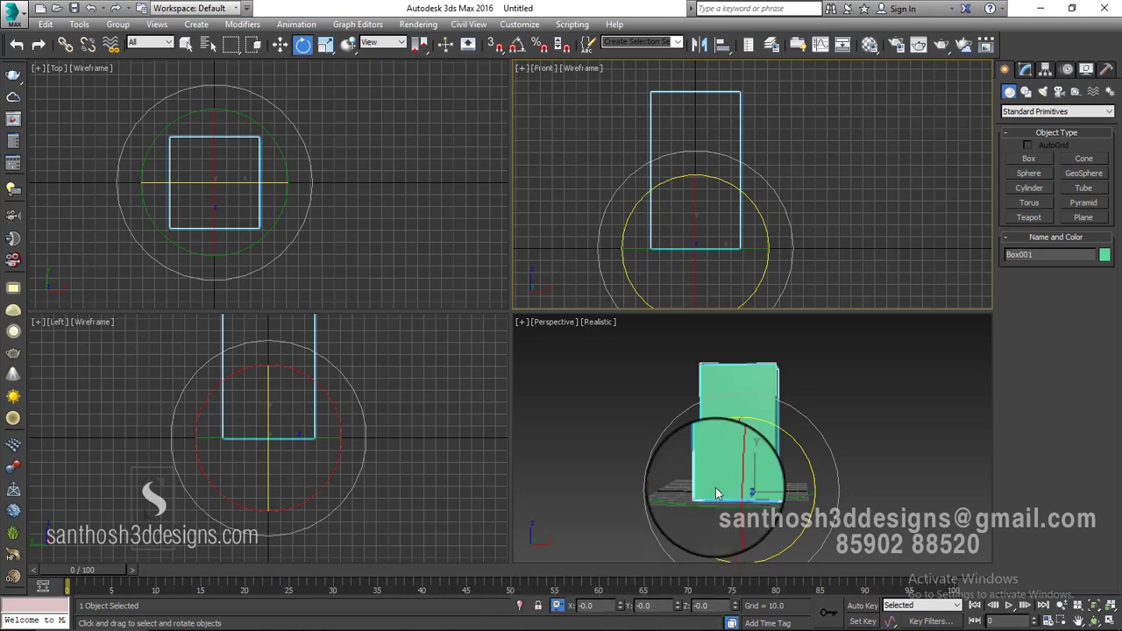
middle_drag(772, 224, 768, 194)
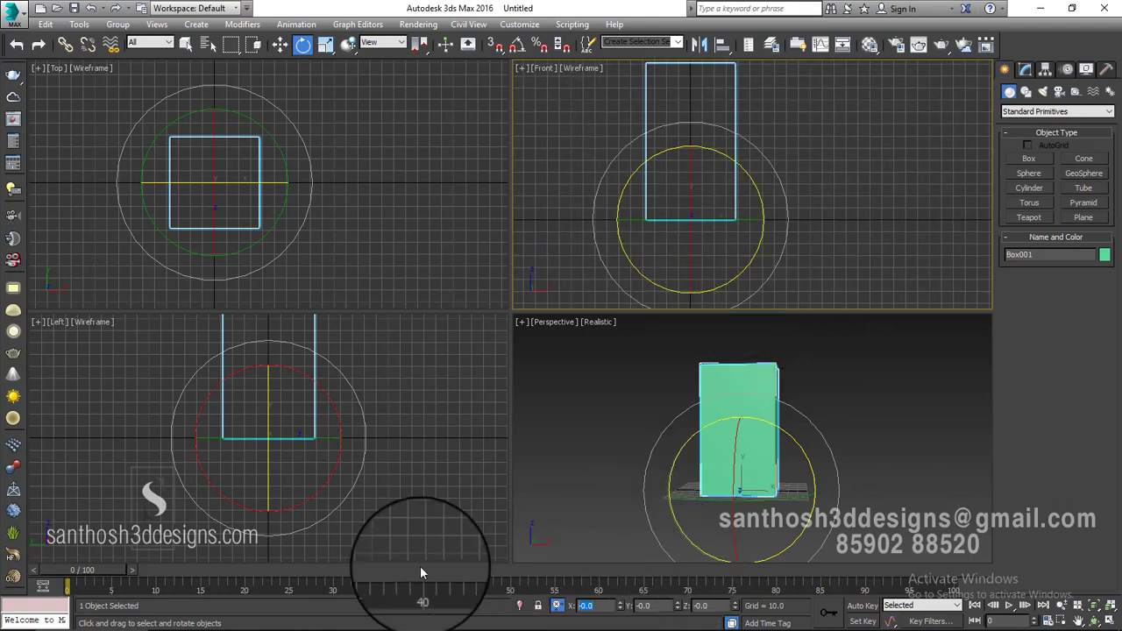
text(45)
key(Return)
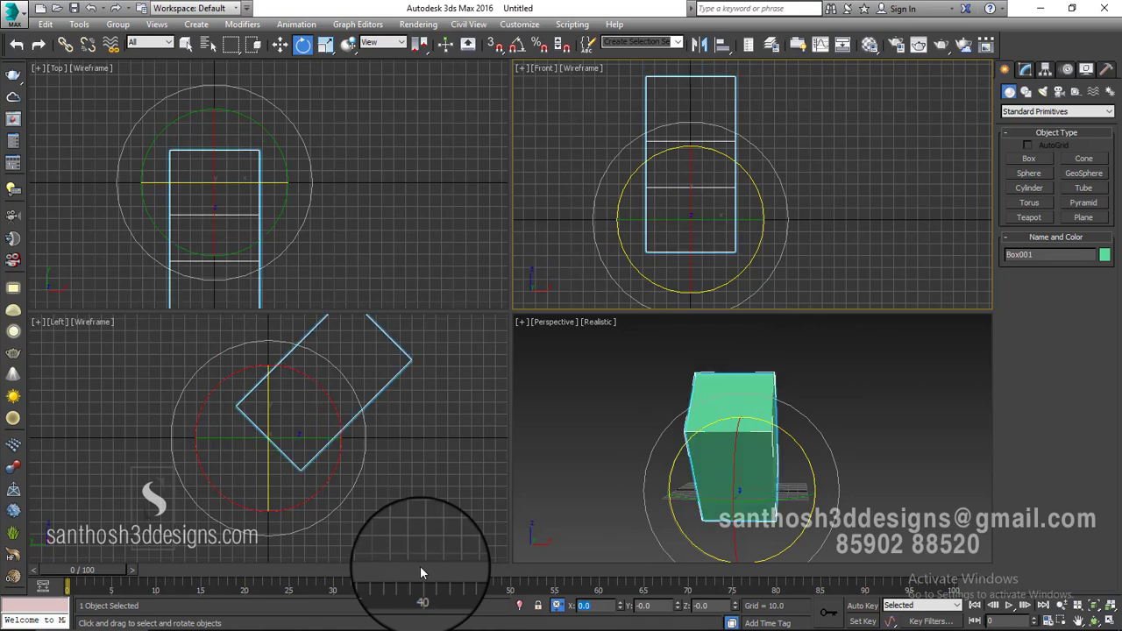
- Rotate the box by a further 45-degree offset about X, viewing it from the side in Perspective
alt+middle_drag(645, 498, 789, 493)
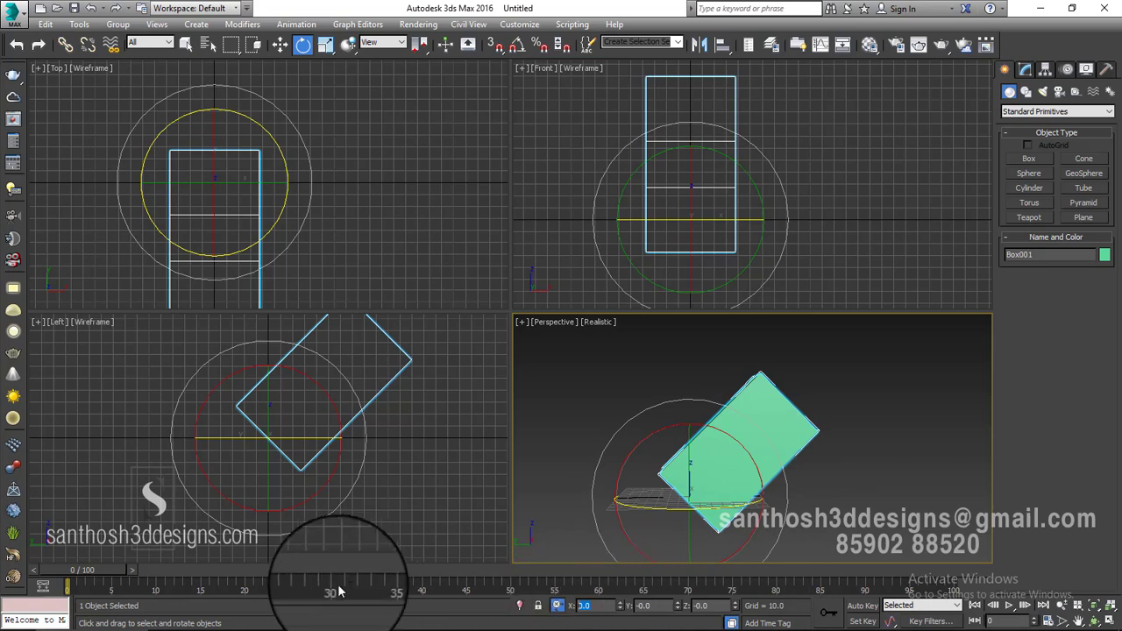
text(45)
key(Return)
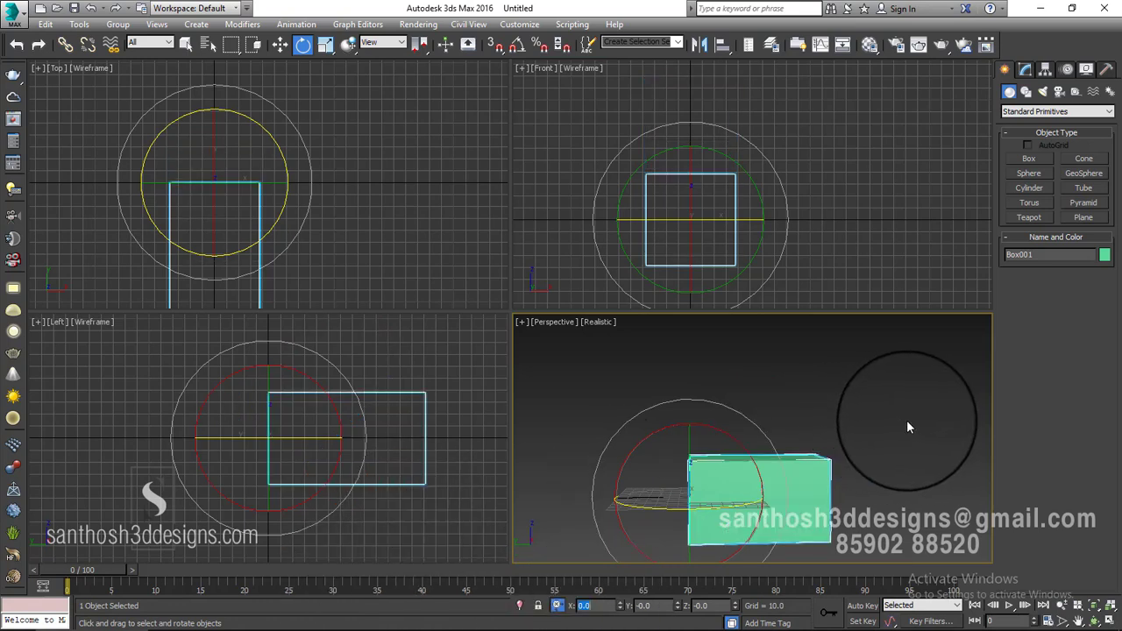
- Open the box's parameters to check its length, width and height
middle_drag(296, 94, 316, 103)
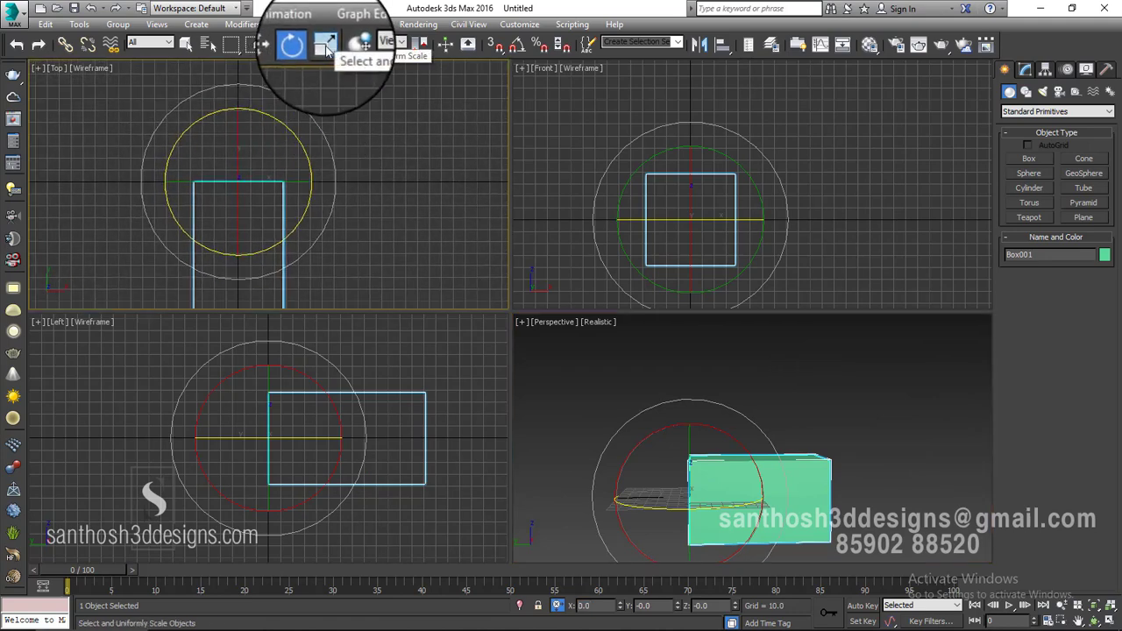
middle_drag(338, 129, 318, 168)
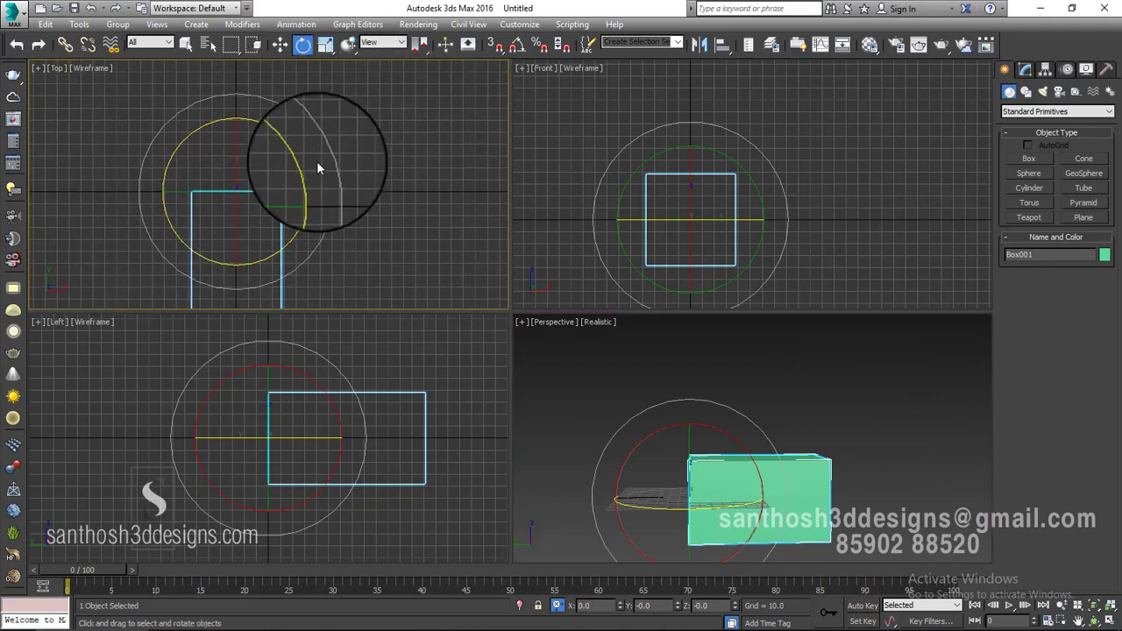
click(1024, 70)
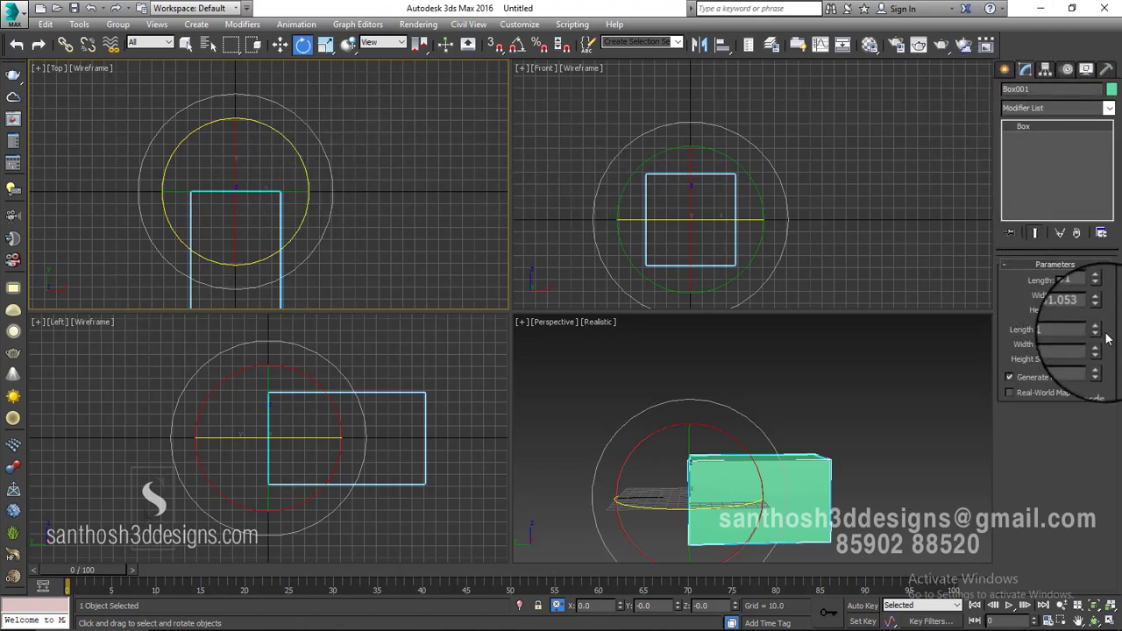
- Reset the scene without saving the changes
click(17, 22)
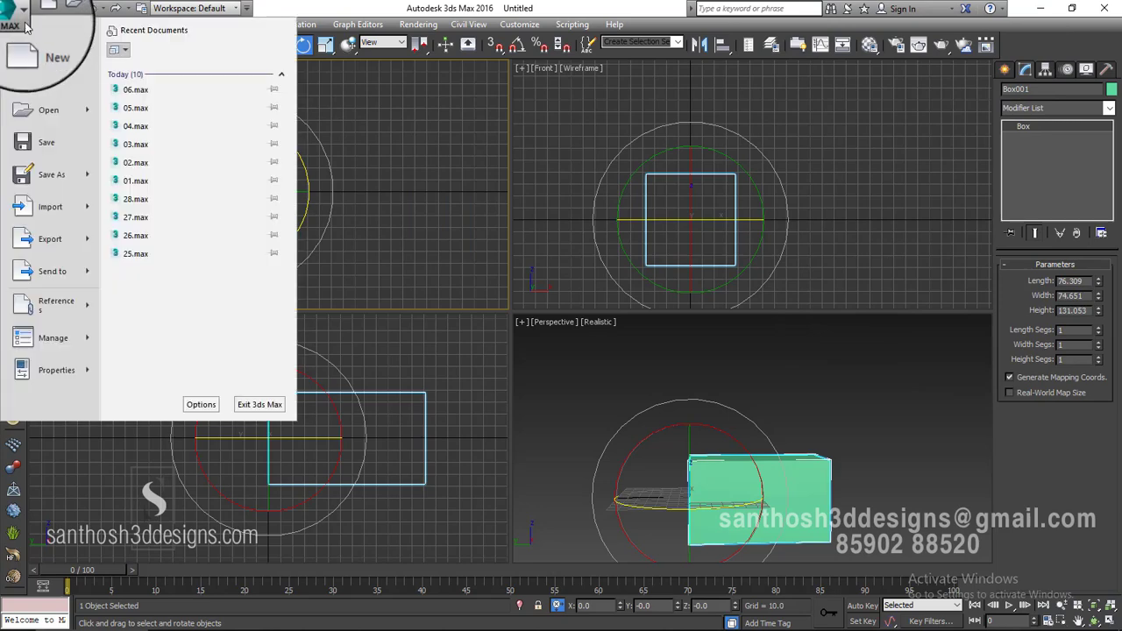
click(43, 82)
click(532, 347)
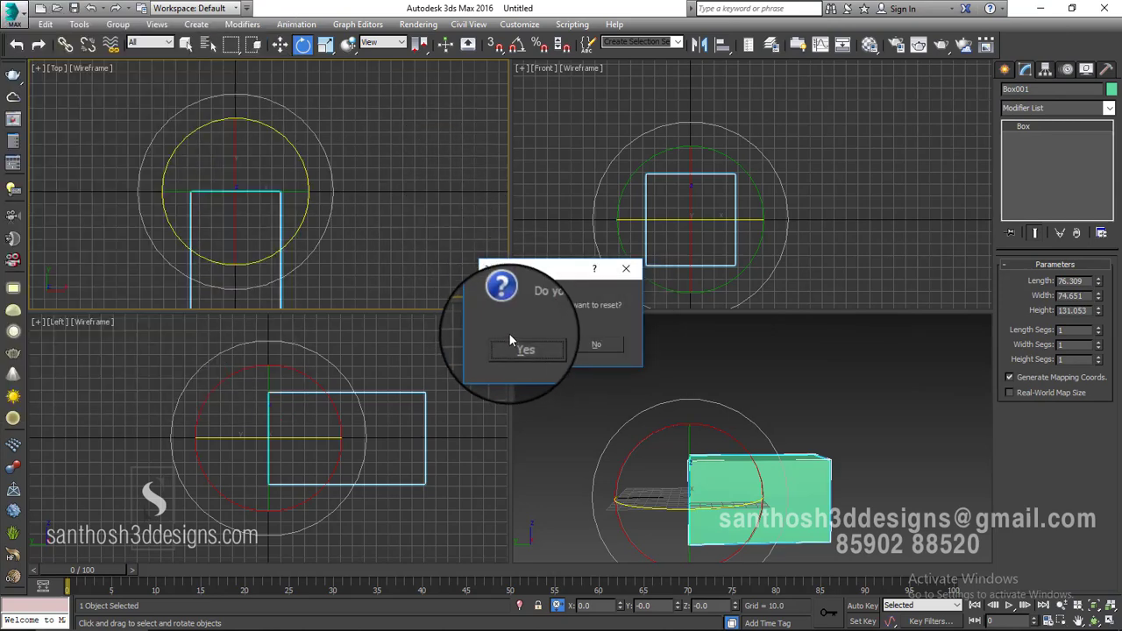
click(510, 337)
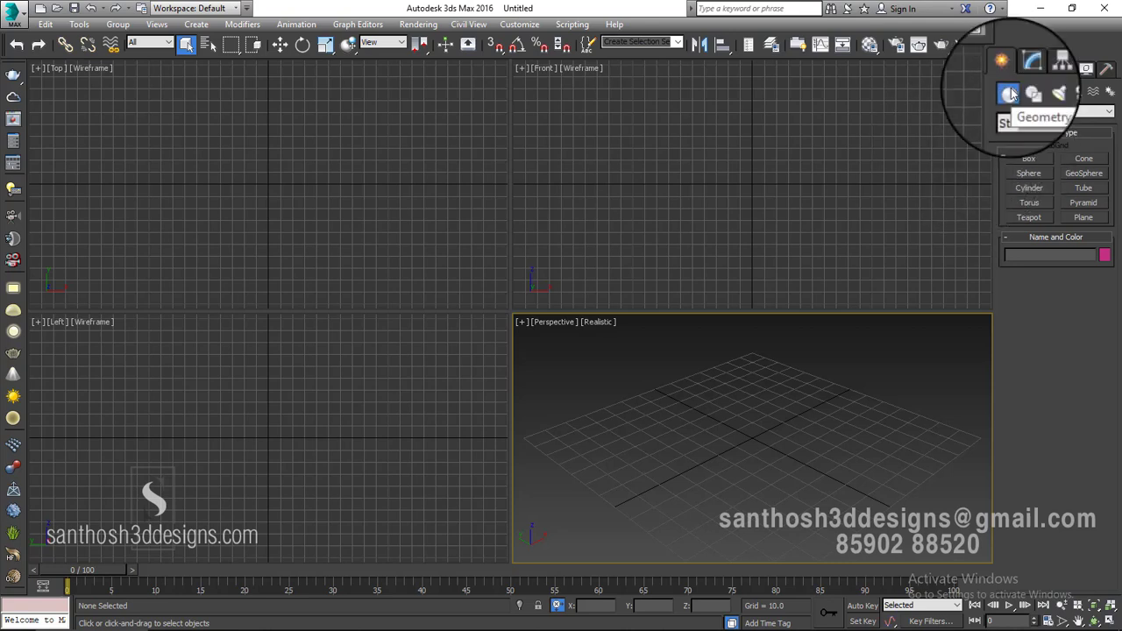
- Create a box near the centre of the Top view, about 55.1 long, 50.4 wide and 48.7 high
click(1029, 158)
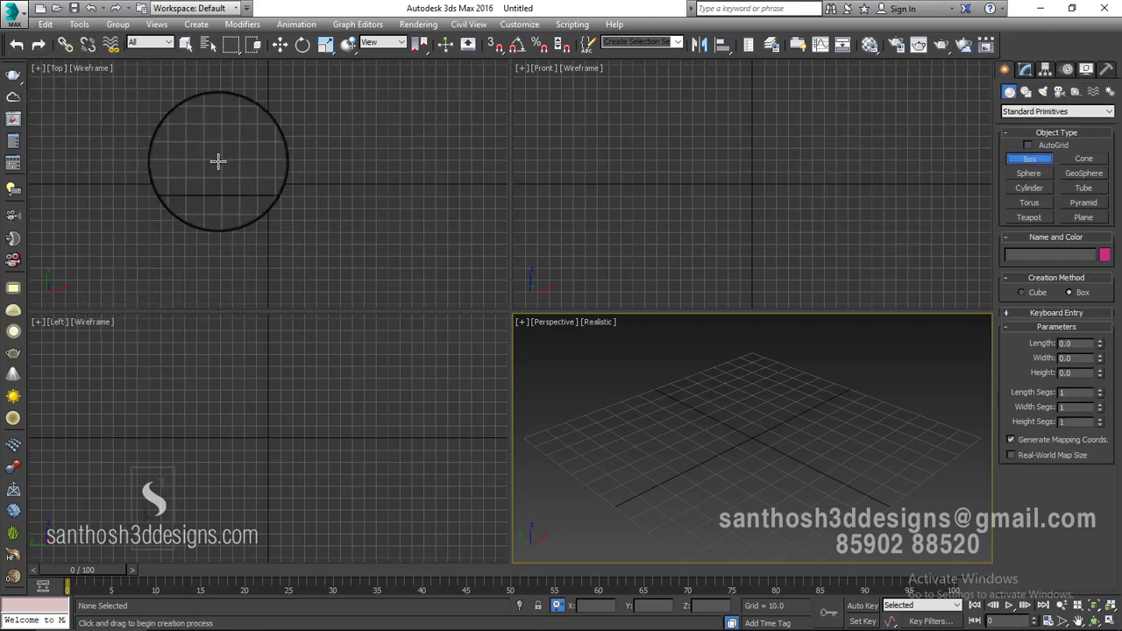
click(1051, 114)
click(1052, 115)
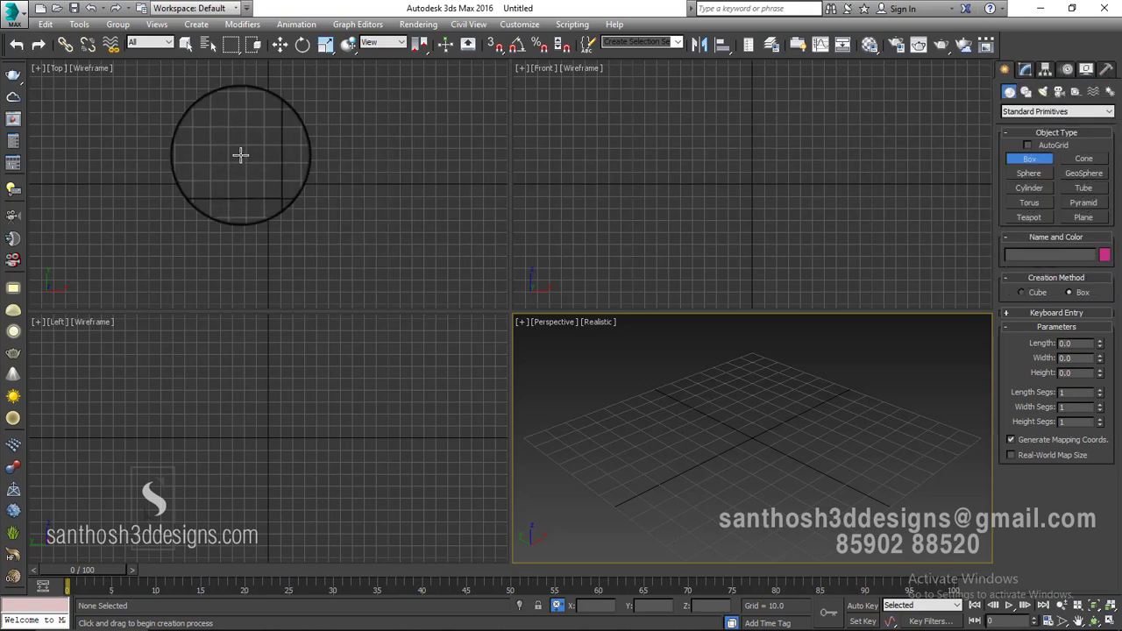
drag(238, 155, 297, 221)
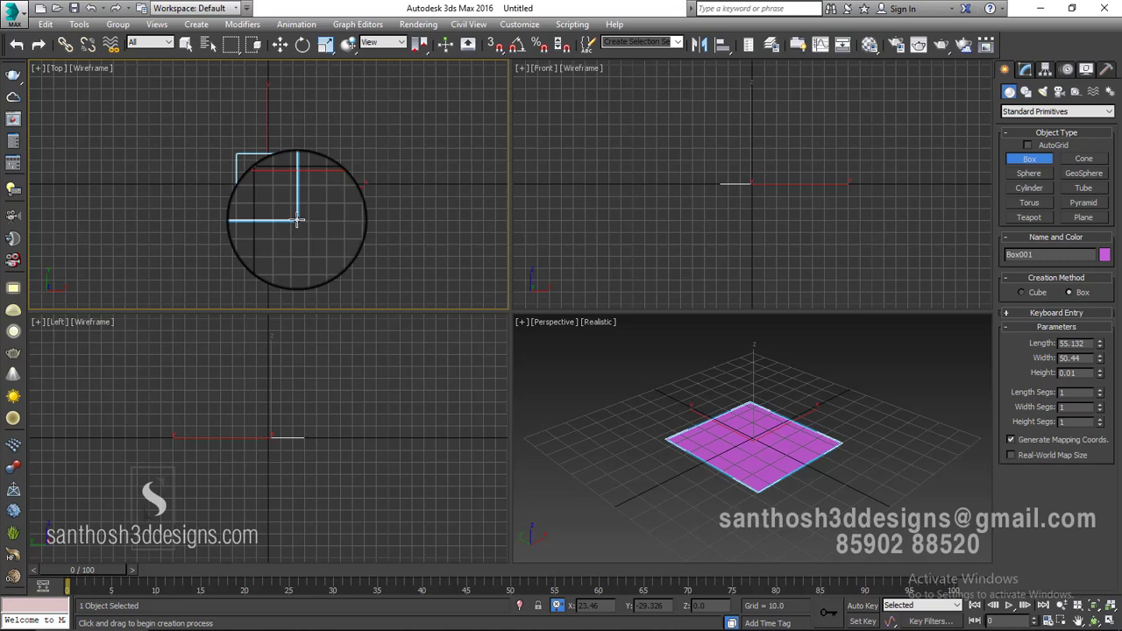
click(283, 160)
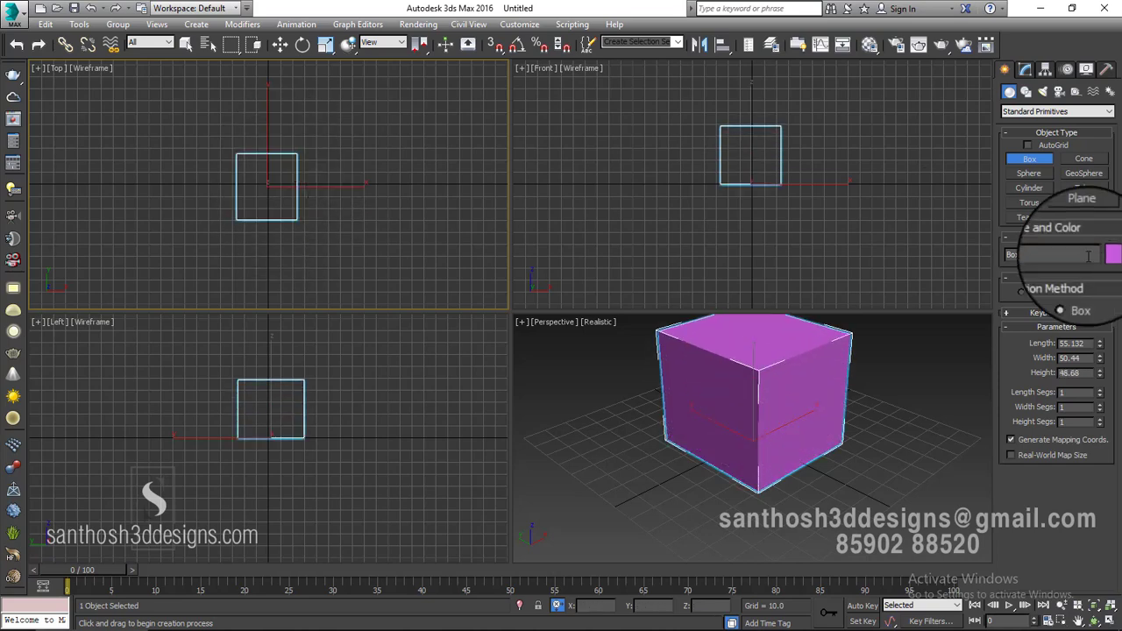
- Modify the box's parameters to about 52.4 length, 36.8 width and 35.5 height
click(1025, 76)
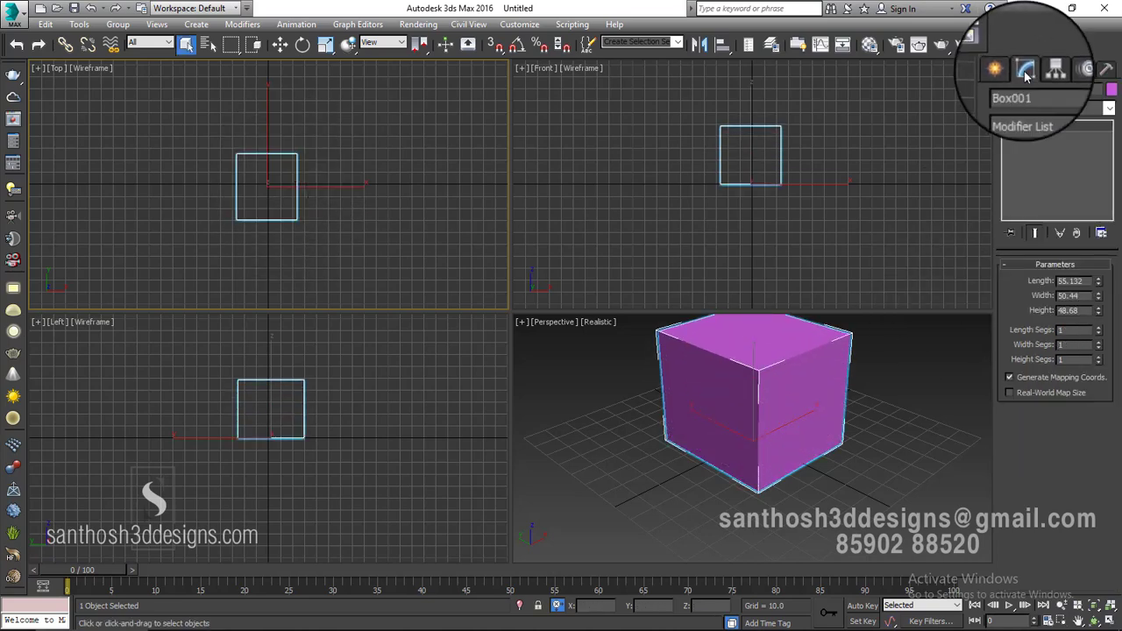
drag(1099, 282, 1096, 325)
middle_drag(658, 340, 702, 338)
scroll(674, 357, up, 3)
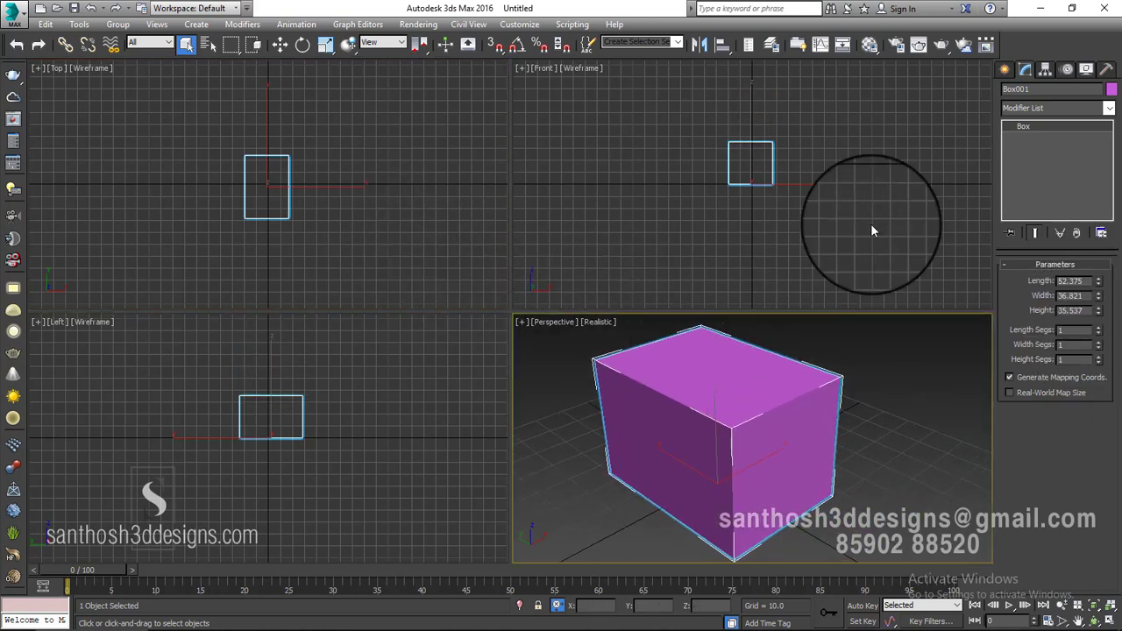
- Create a standard primitive sphere from its centre in the Top view, on the positive X side of the box
click(1007, 65)
click(1030, 173)
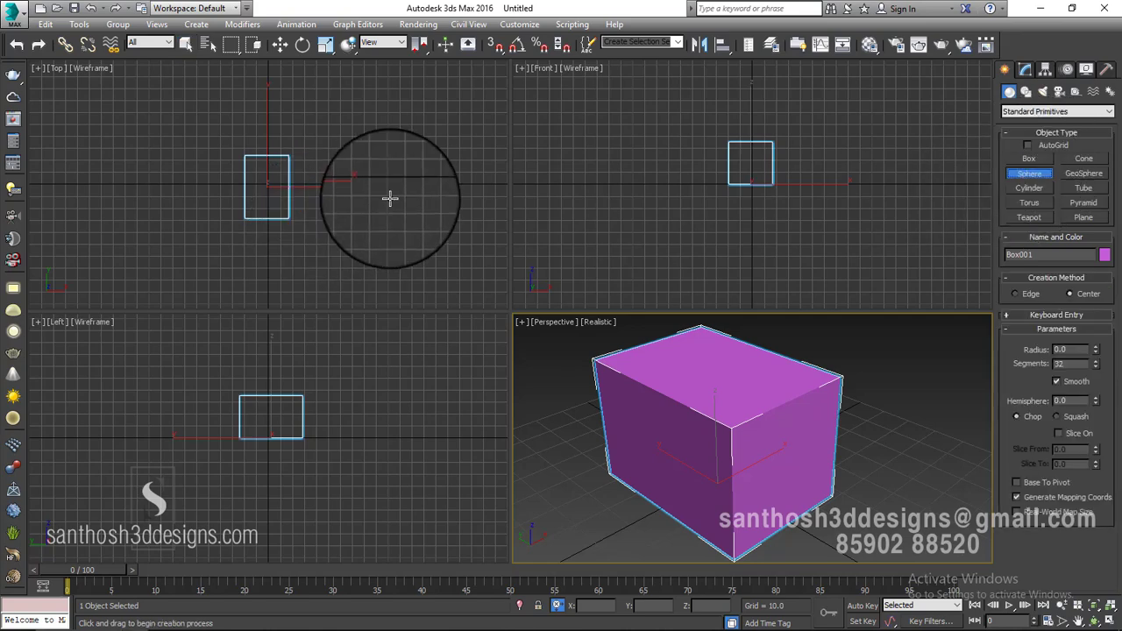
drag(390, 198, 420, 227)
- Create a cylinder about 12.2 in radius and 64.5 high in the Top view, between the box and the sphere
click(1030, 187)
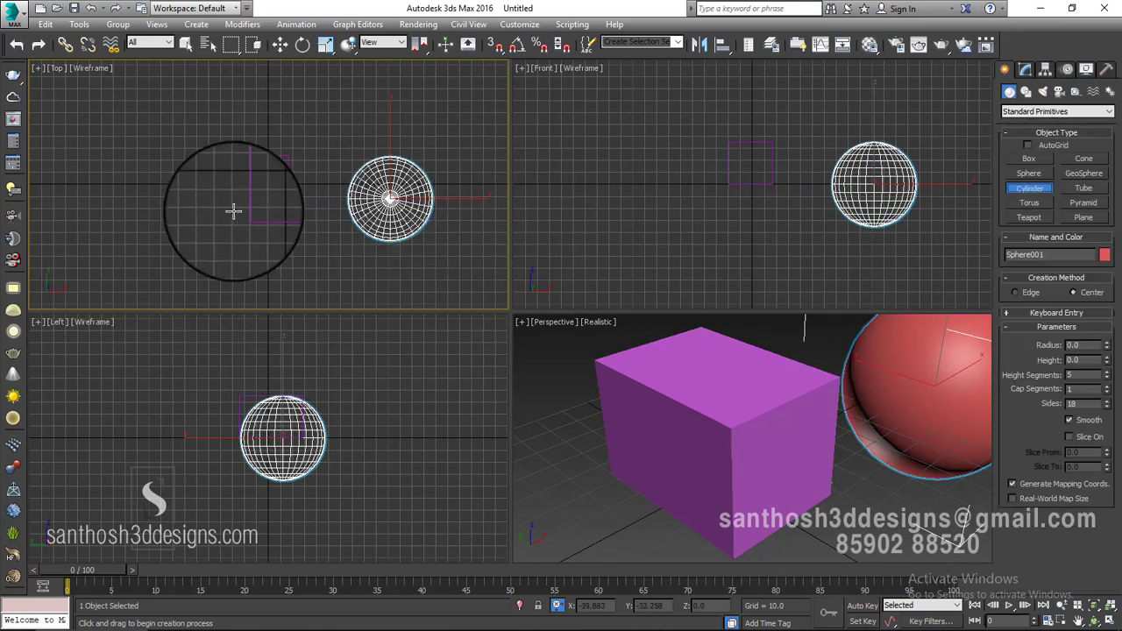
drag(328, 173, 326, 160)
click(333, 111)
scroll(844, 451, down, 4)
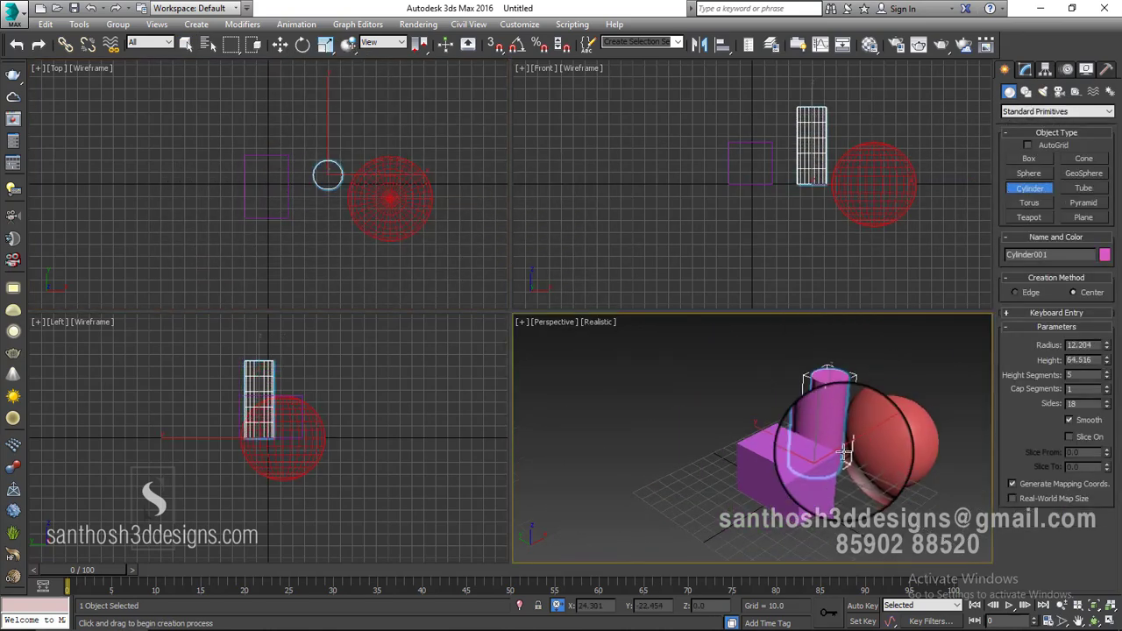
alt+middle_drag(844, 451, 751, 371)
- Move the cylinder in the Top view to a spot behind the sphere, at about X 87, Y 60.7
click(280, 44)
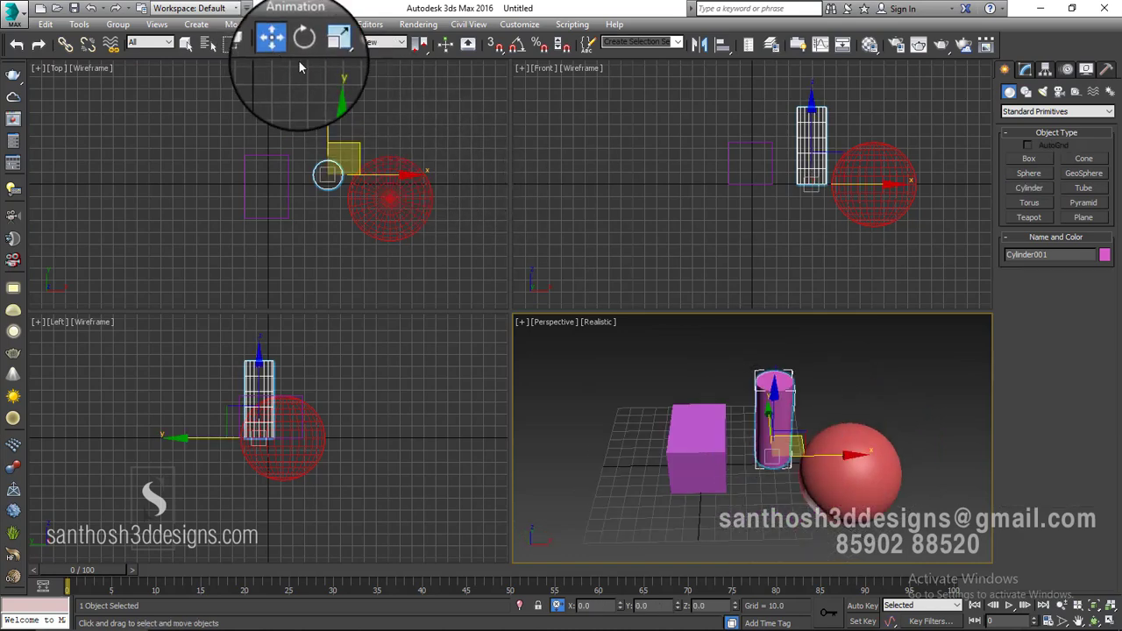
drag(345, 160, 397, 81)
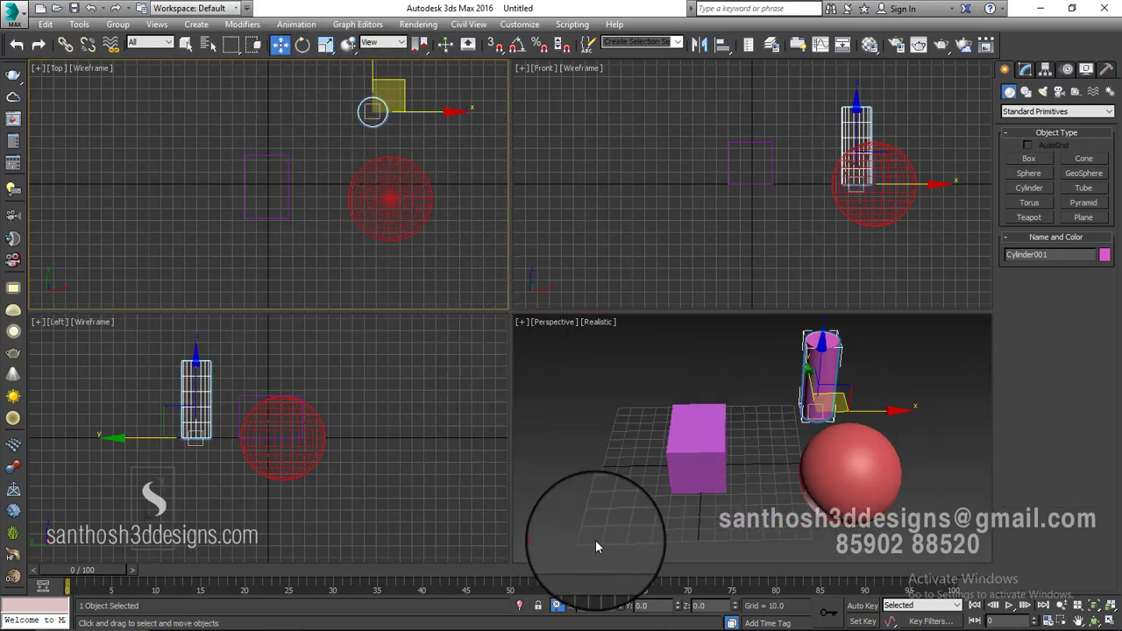
middle_drag(380, 205, 380, 211)
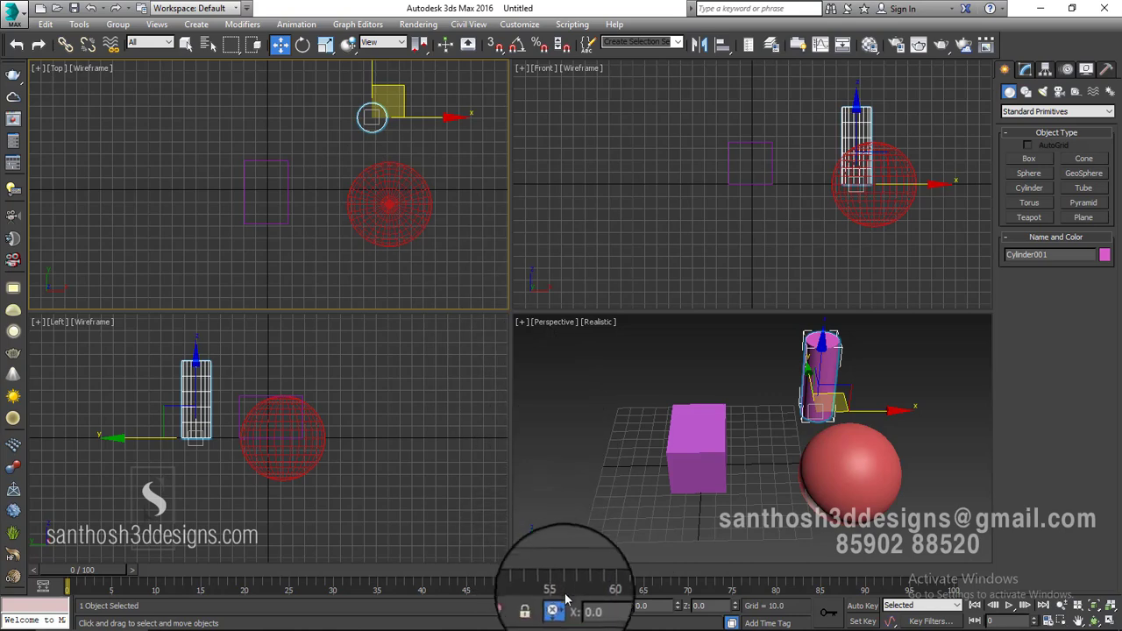
middle_drag(359, 170, 349, 201)
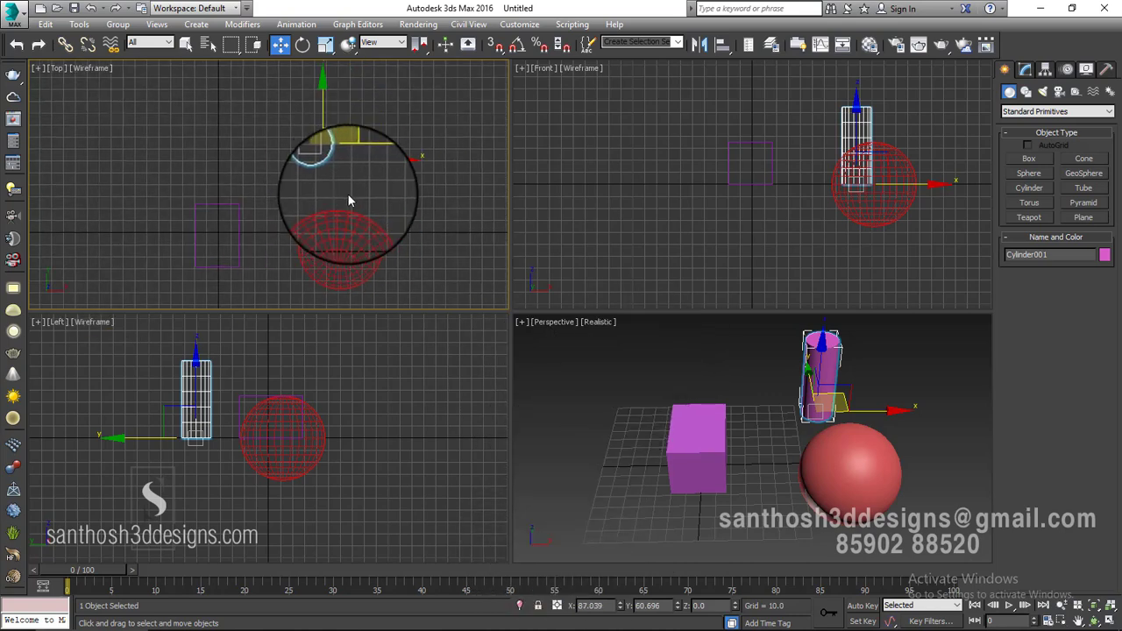